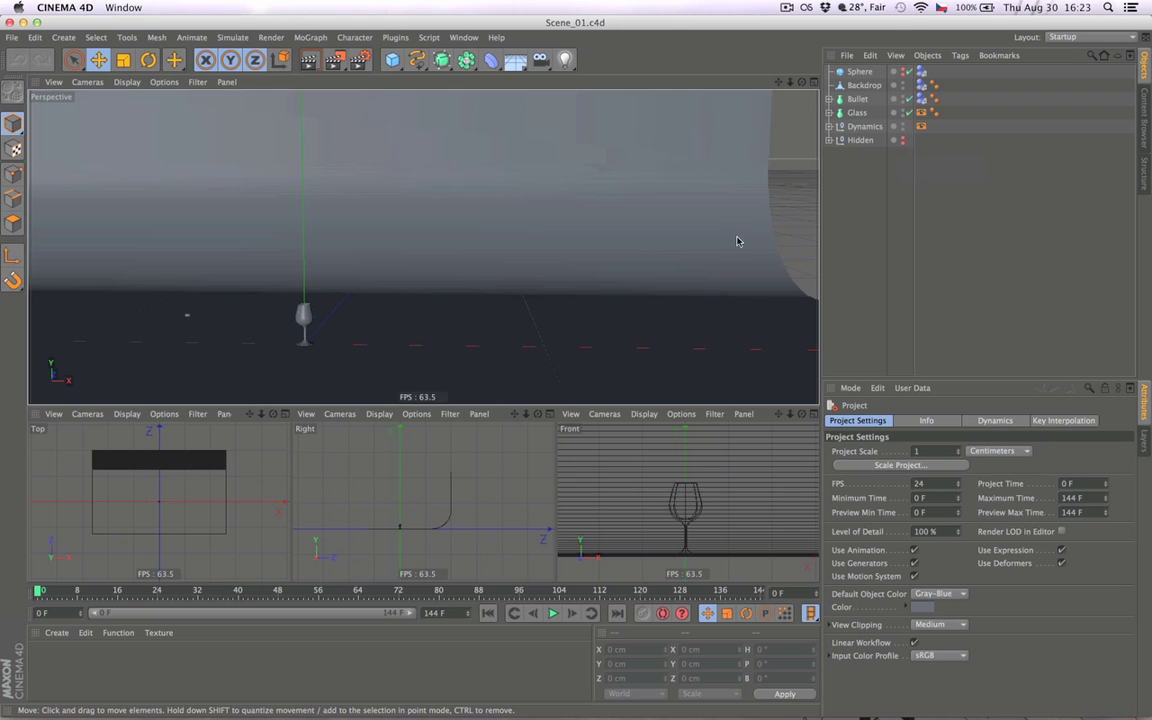
Add a new camera to the scene from a perspective view that frames the wine glass.
right_click_drag(355, 335, 386, 339, "alt")
left_click_drag(387, 343, 416, 301, "alt")
right_click_drag(363, 296, 404, 296, "alt")
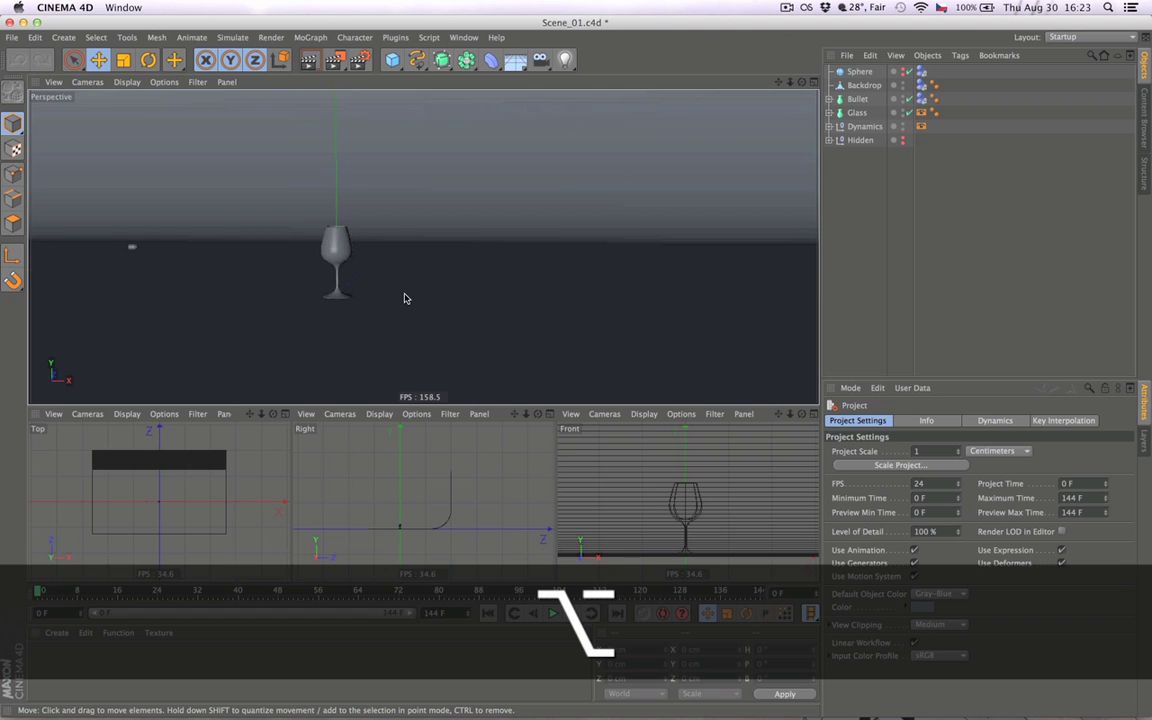
middle_click_drag(356, 270, 384, 313, "alt")
left_click_drag(387, 308, 363, 320, "alt")
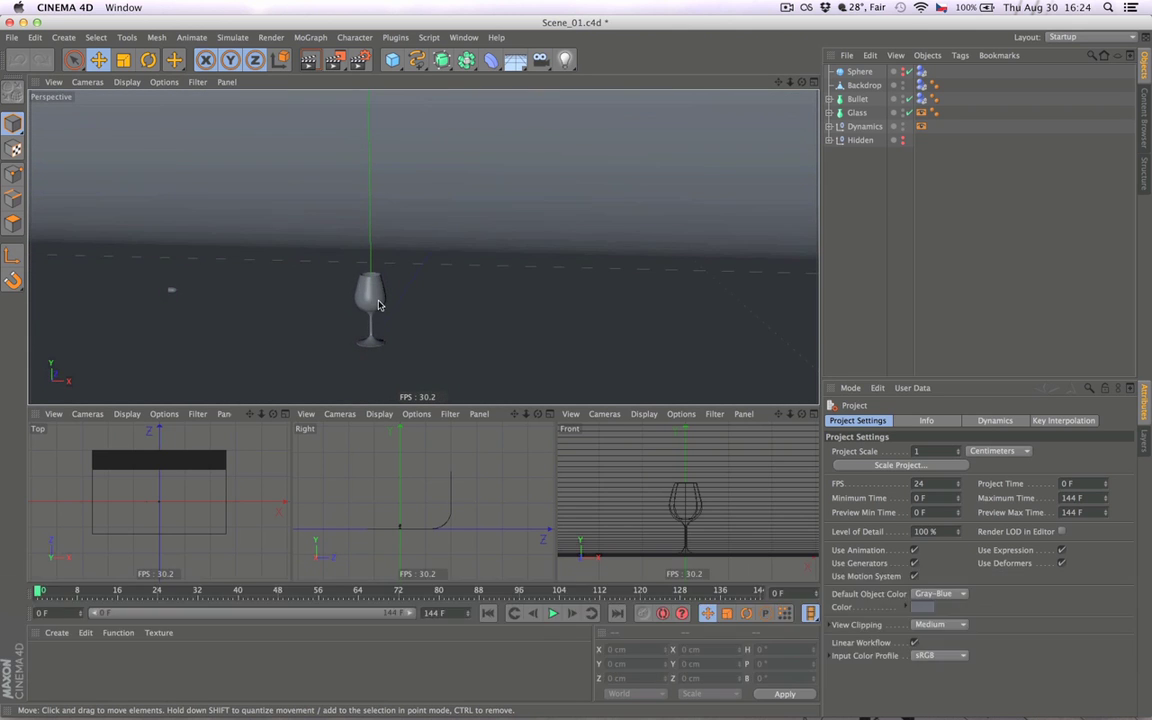
right_click_drag(364, 299, 422, 312, "alt")
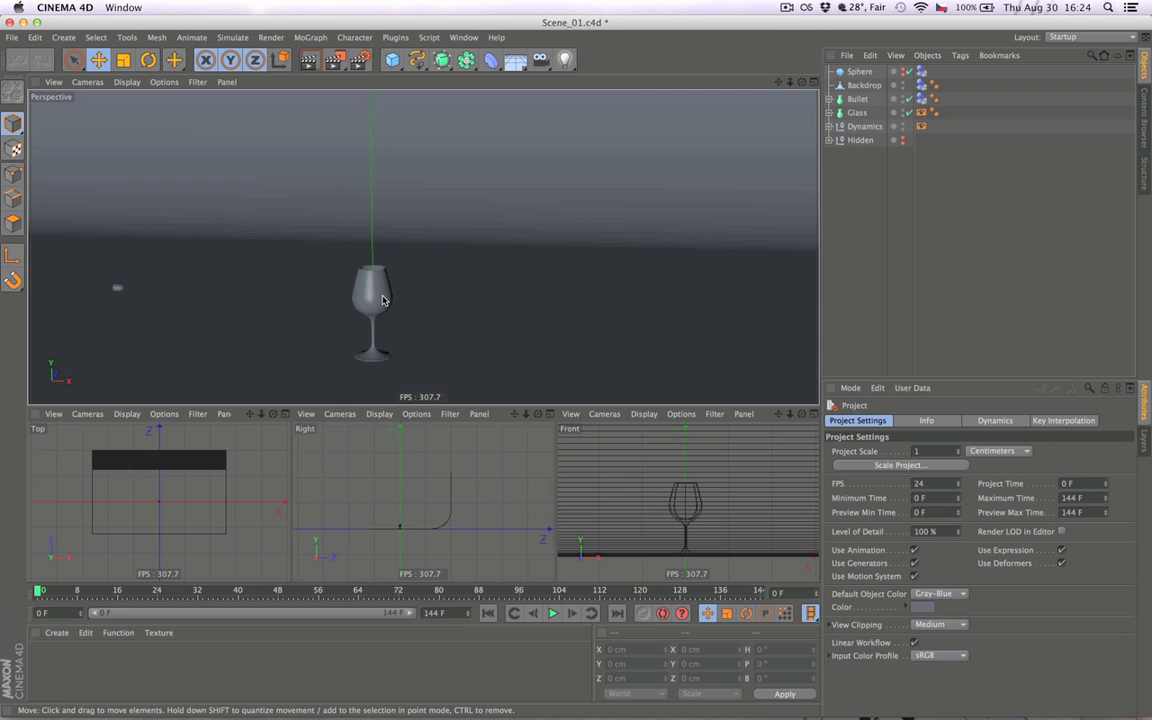
mouse_move(375, 296)
left_mouse_down("alt")
mouse_move(327, 309)
mouse_move(429, 298)
mouse_move(379, 301)
left_mouse_up("alt")
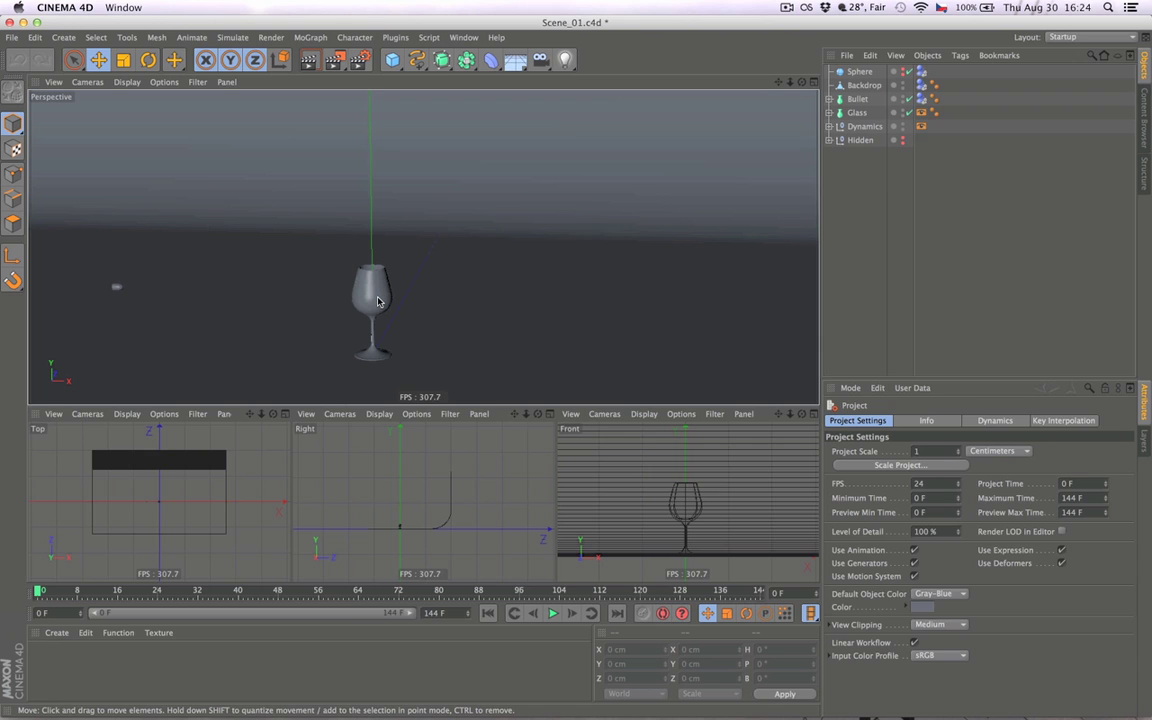
left_click_drag(377, 305, 364, 311, "alt")
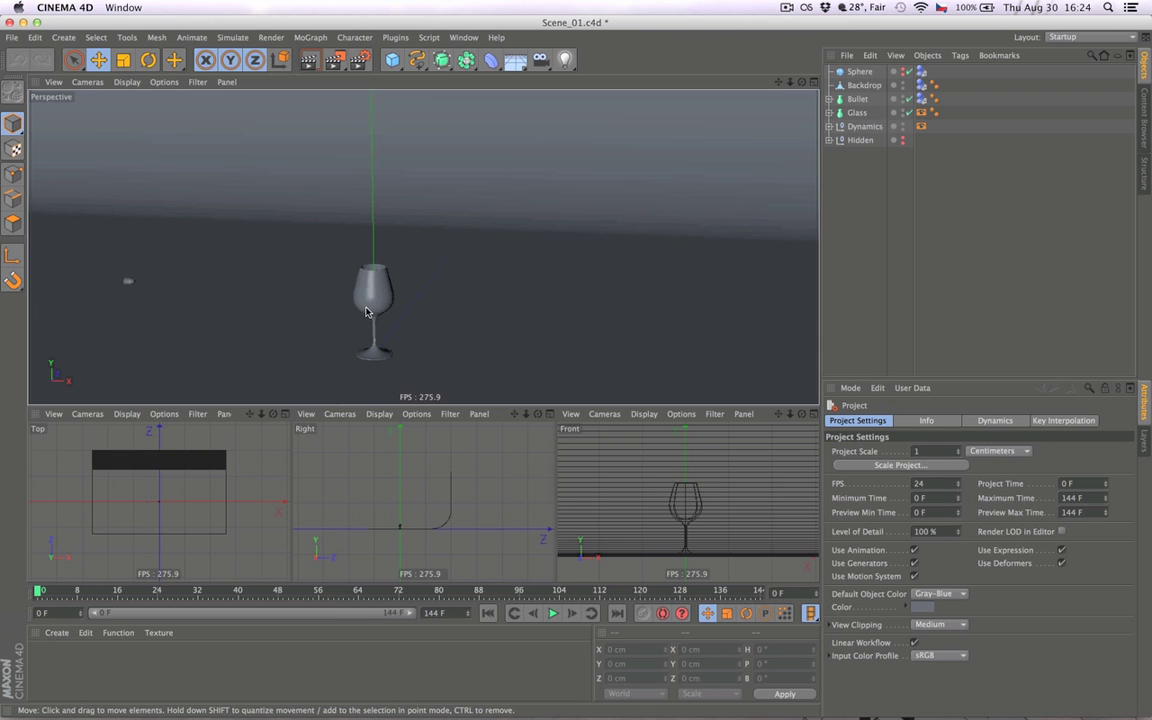
left_click_drag(366, 312, 338, 277, "alt")
left_click(540, 59)
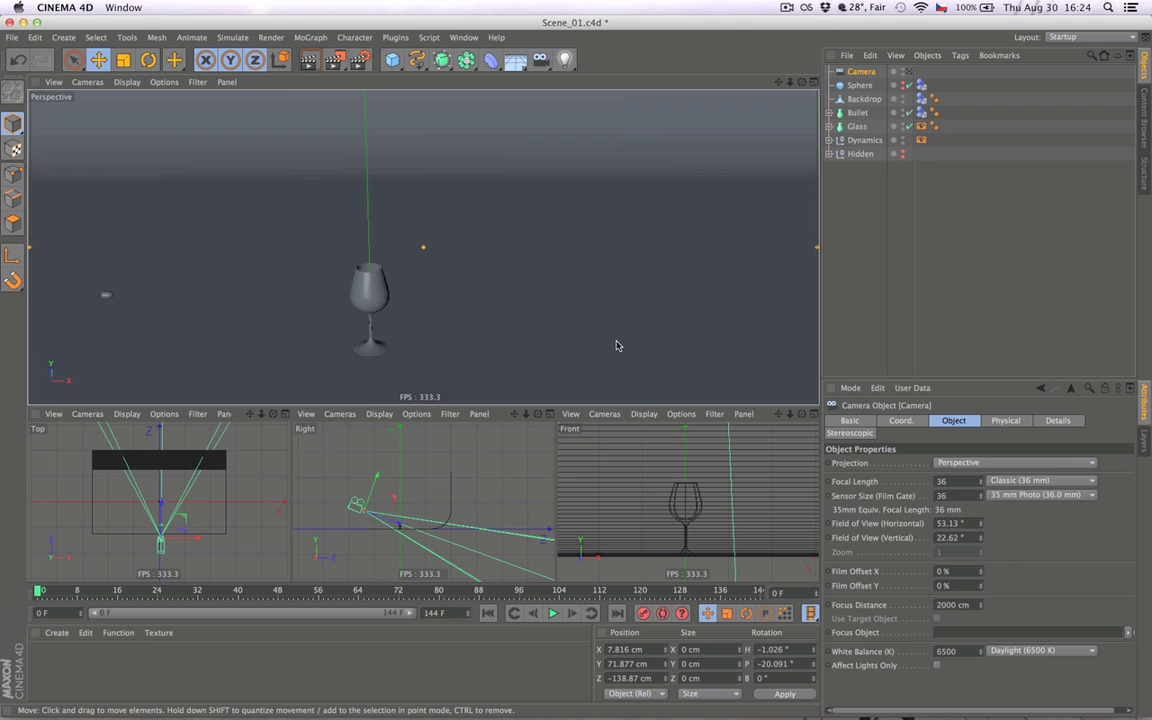
Zero the camera's position and rotation by setting X, Y, Z and H, P, B all to 0.
left_click(633, 649)
key("super+space")
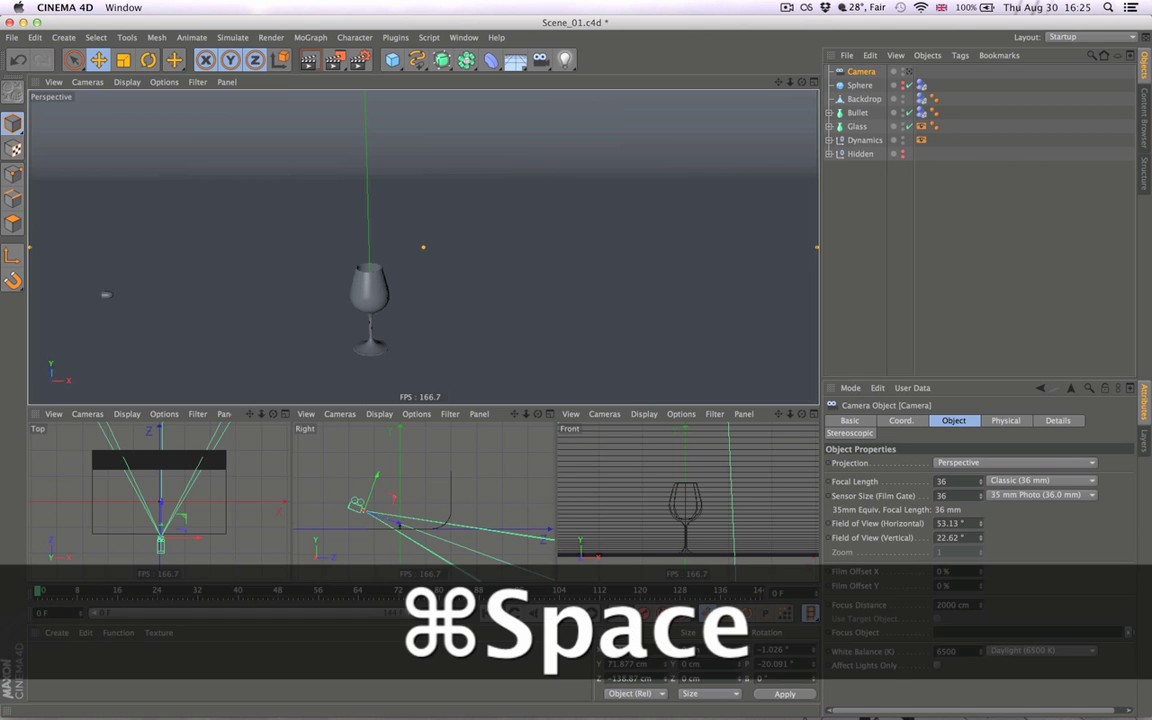
type("0")
key("Tab")
type("0")
key("Tab")
type("0")
key("Tab")
key("Tab")
key("Tab")
key("Tab")
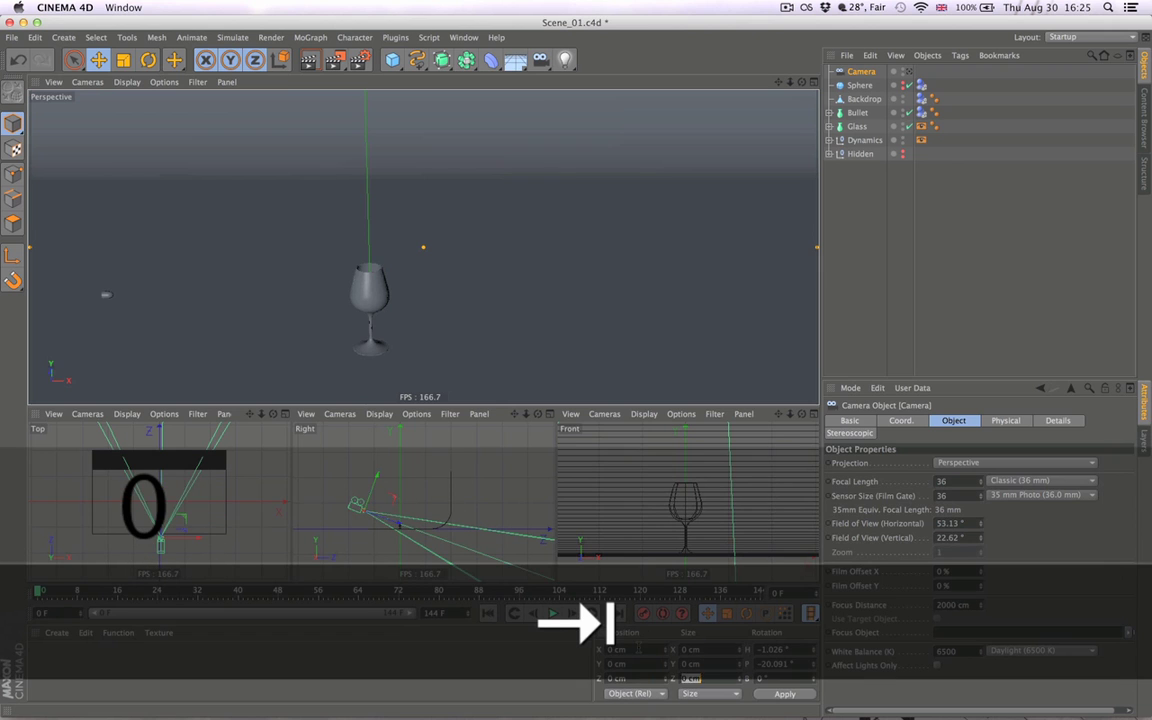
type("0")
key("Tab")
type("0")
key("Tab")
type("0")
key("Return")
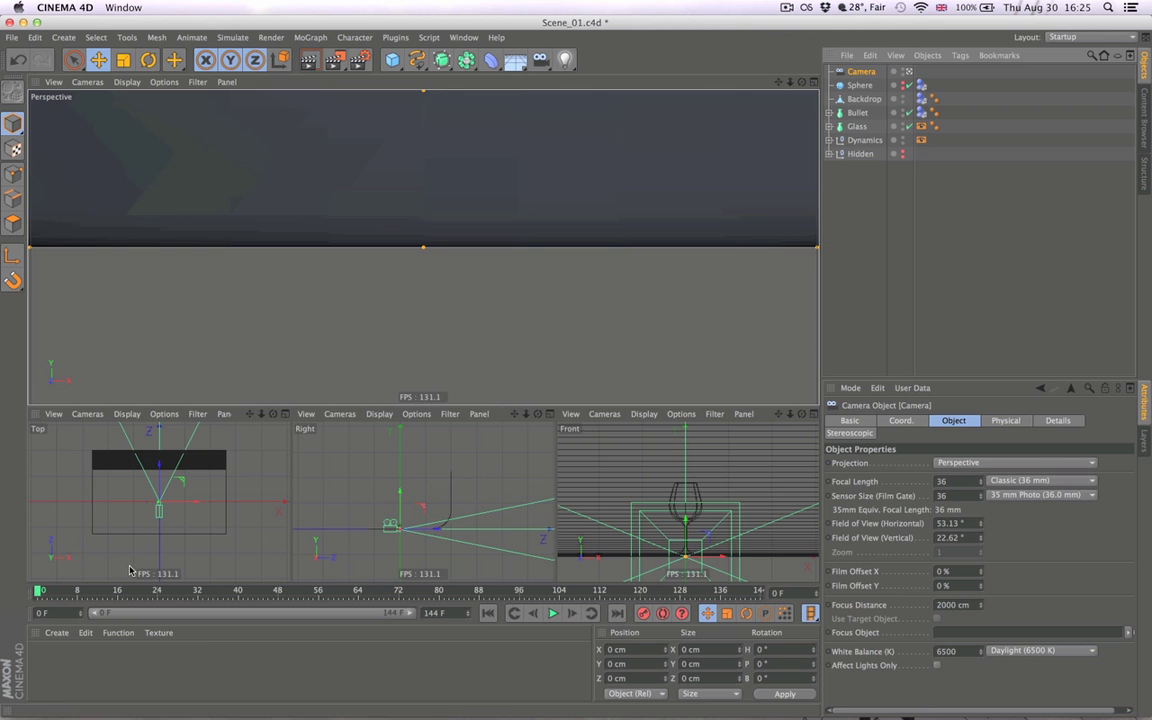
Move the camera back and up from the origin, then sideways, to about X 25.3, Y 16.1 and Z -147.4 cm.
left_click_drag(437, 527, 364, 505)
key("super+z")
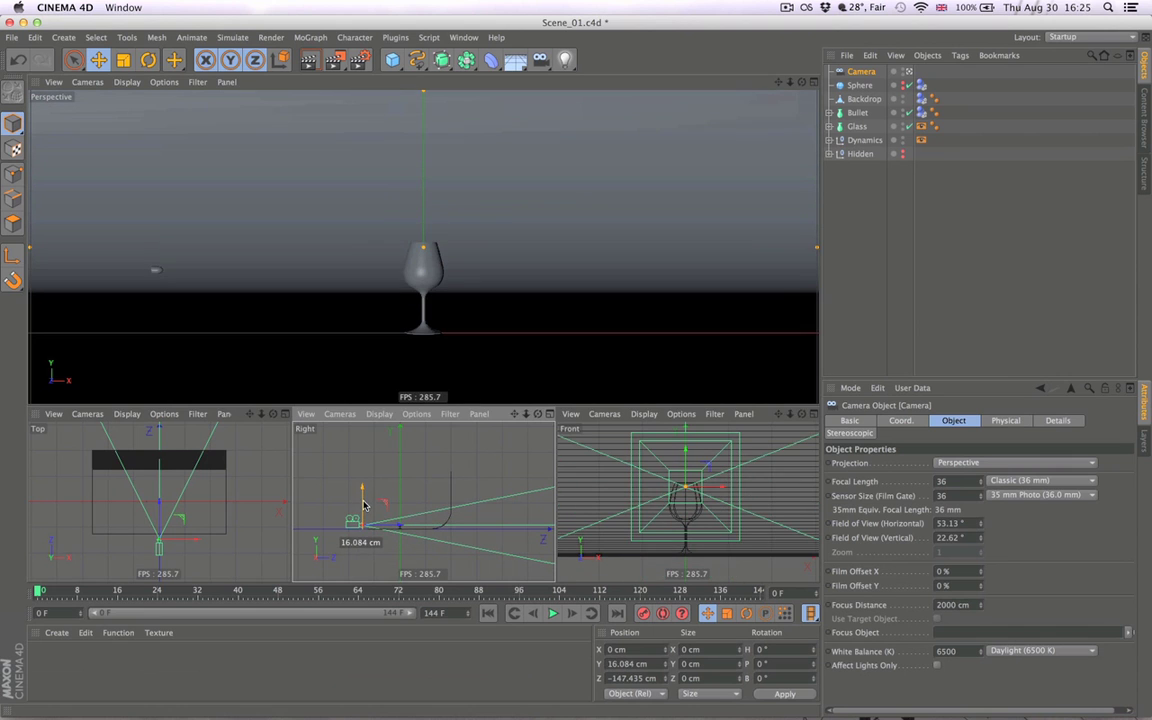
left_click_drag(718, 487, 824, 490)
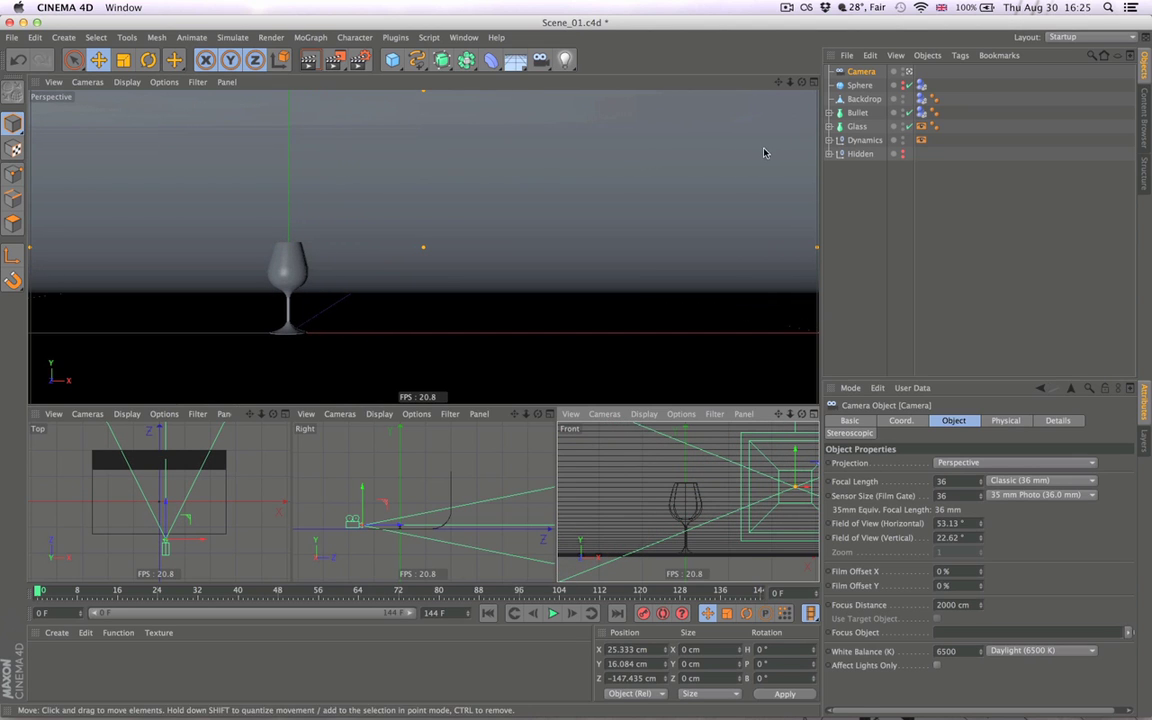
Set the camera's focal length to 50 mm.
double_click(968, 482)
type("50")
key("Return")
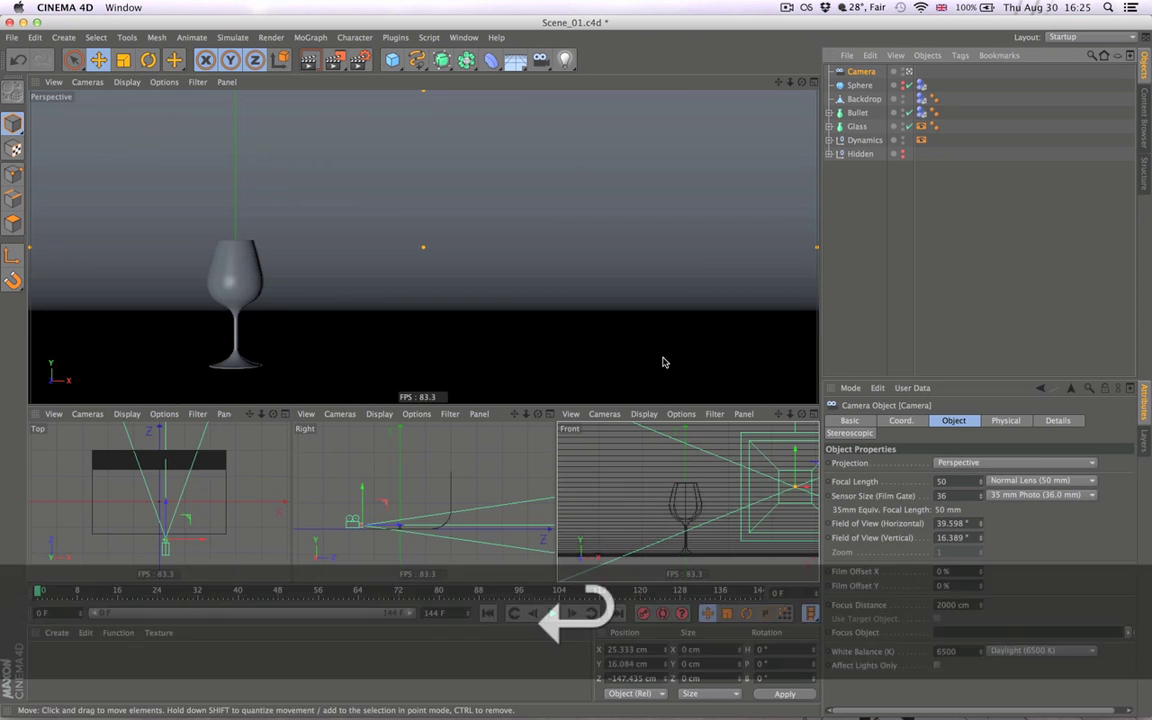
Move the camera to about Y 24.1 cm, Z -168.9 cm and tilt it to a pitch of about -2.8°.
left_click_drag(401, 519, 356, 489)
key("r")
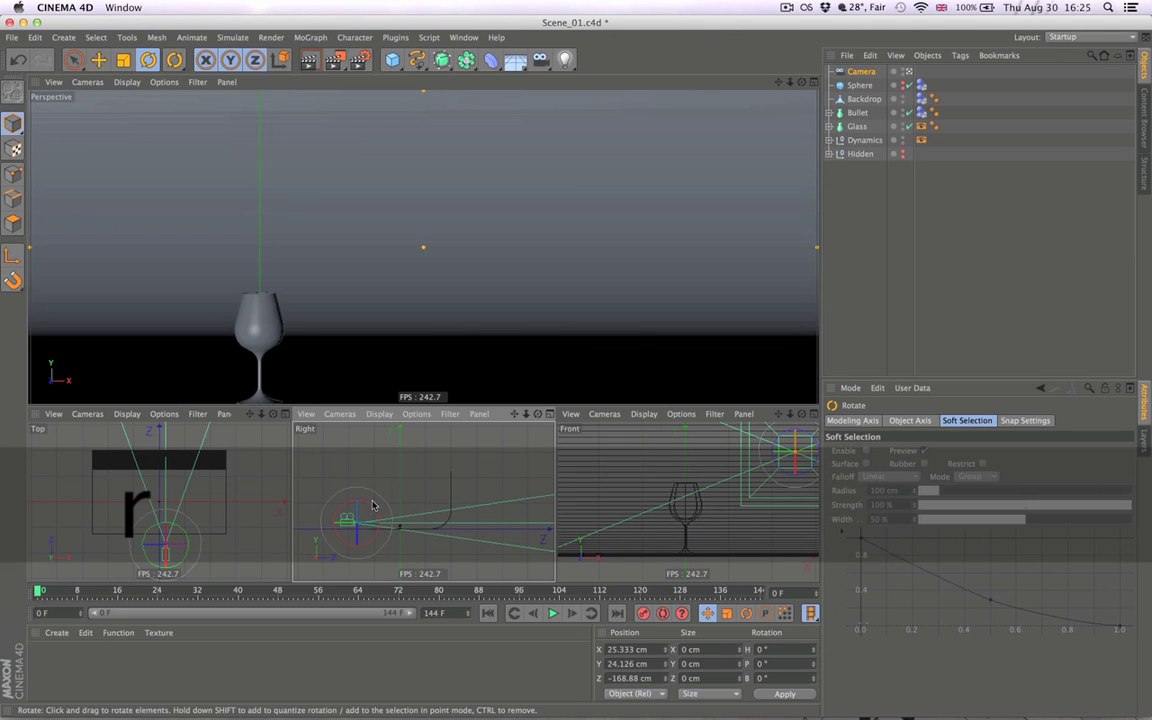
left_click_drag(368, 508, 370, 507)
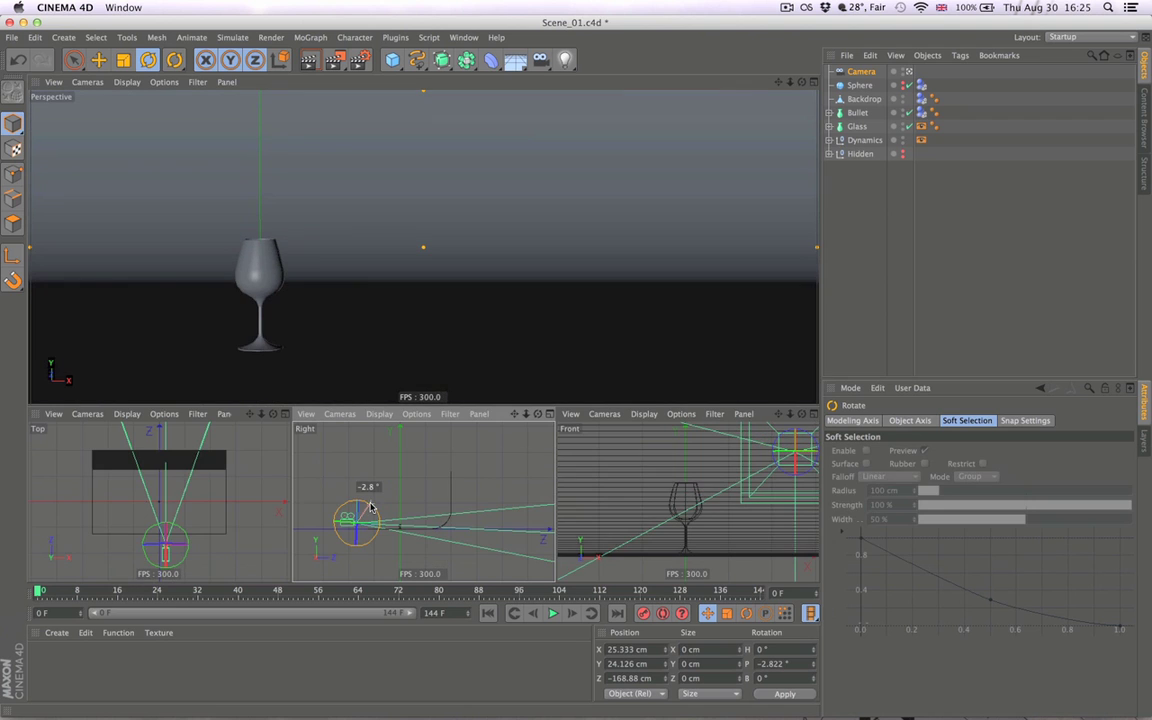
key("e")
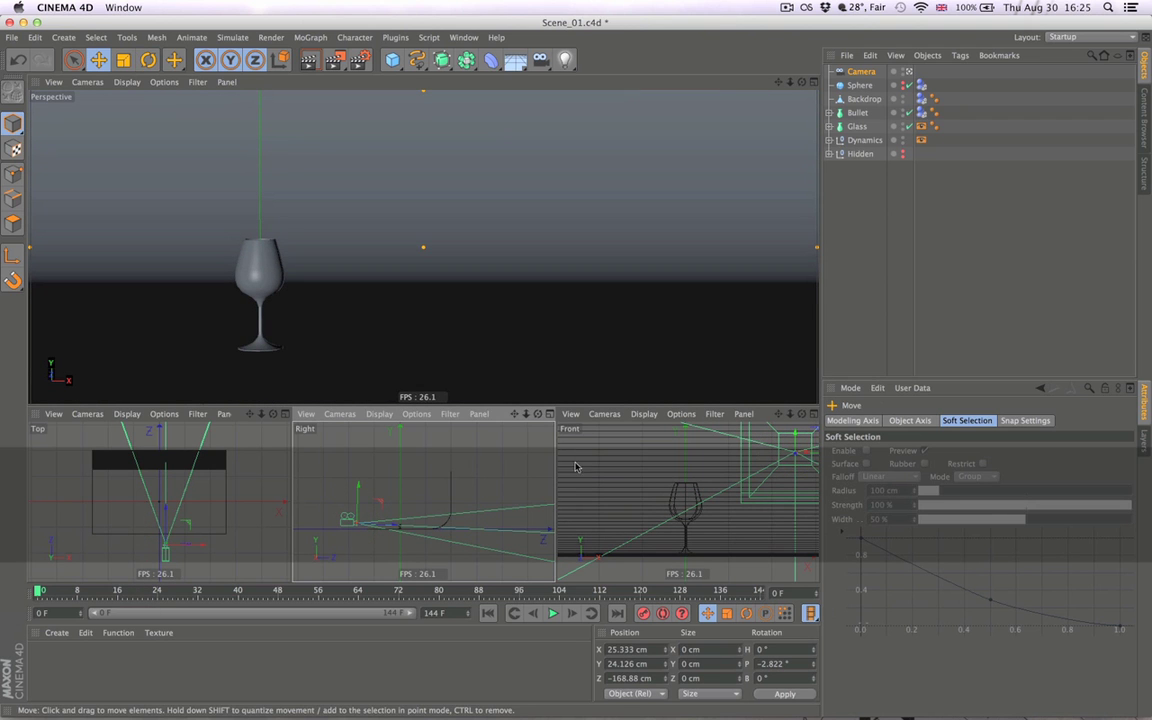
Set the camera's pitch to 0° and adjust its height to about 21.4 cm.
left_click(860, 73)
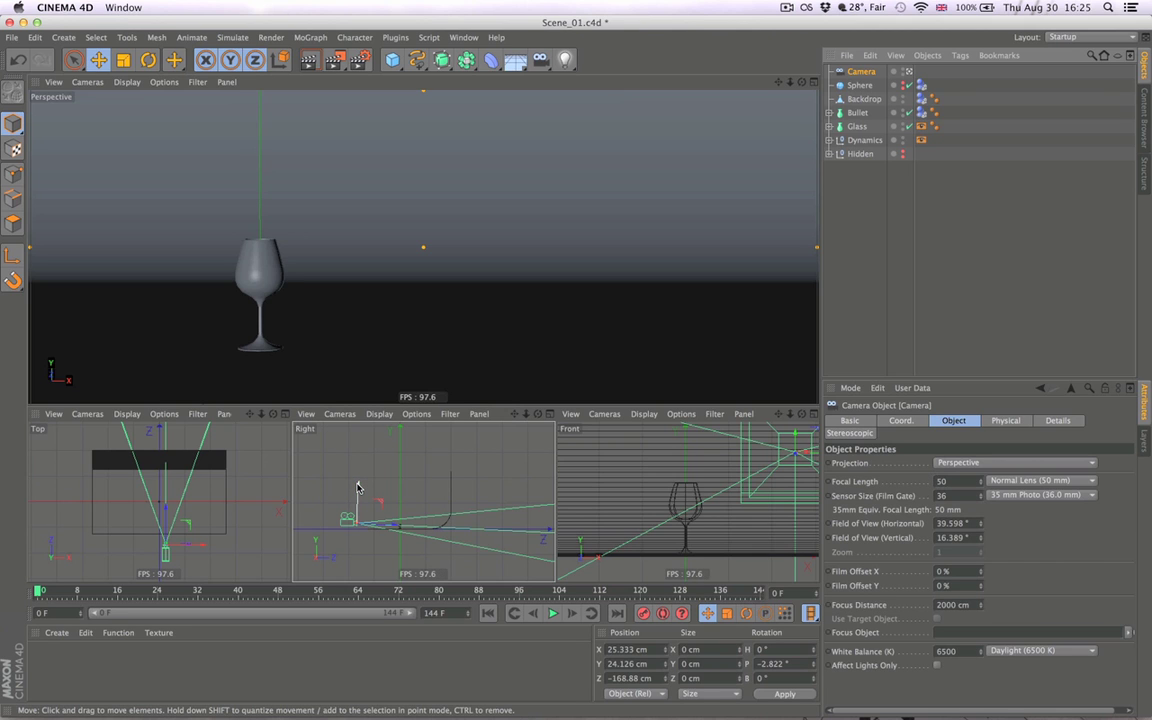
left_click_drag(358, 488, 358, 484)
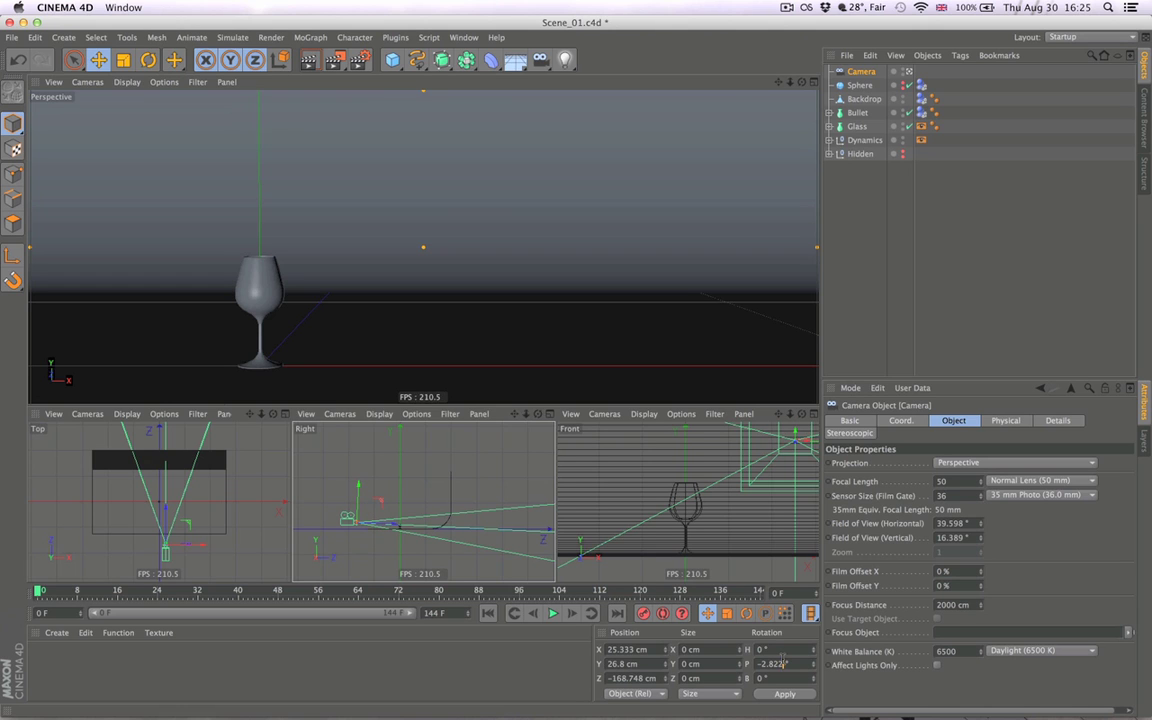
double_click(776, 663)
type("0")
key("Return")
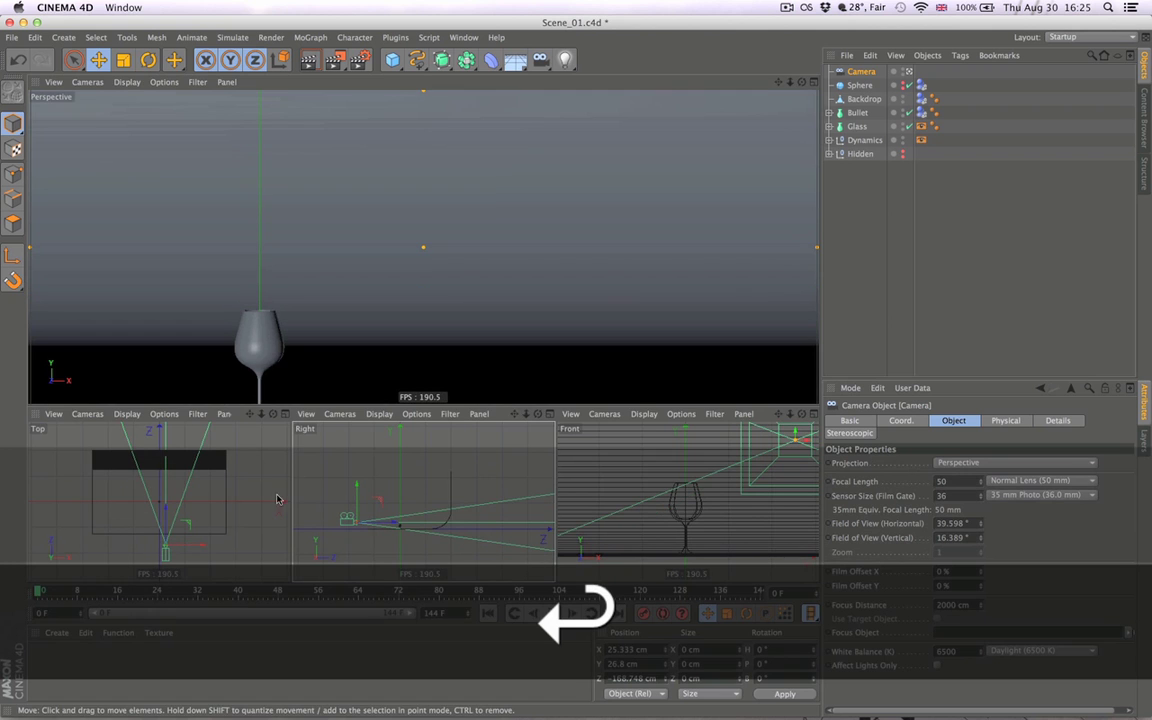
left_click_drag(358, 483, 360, 489)
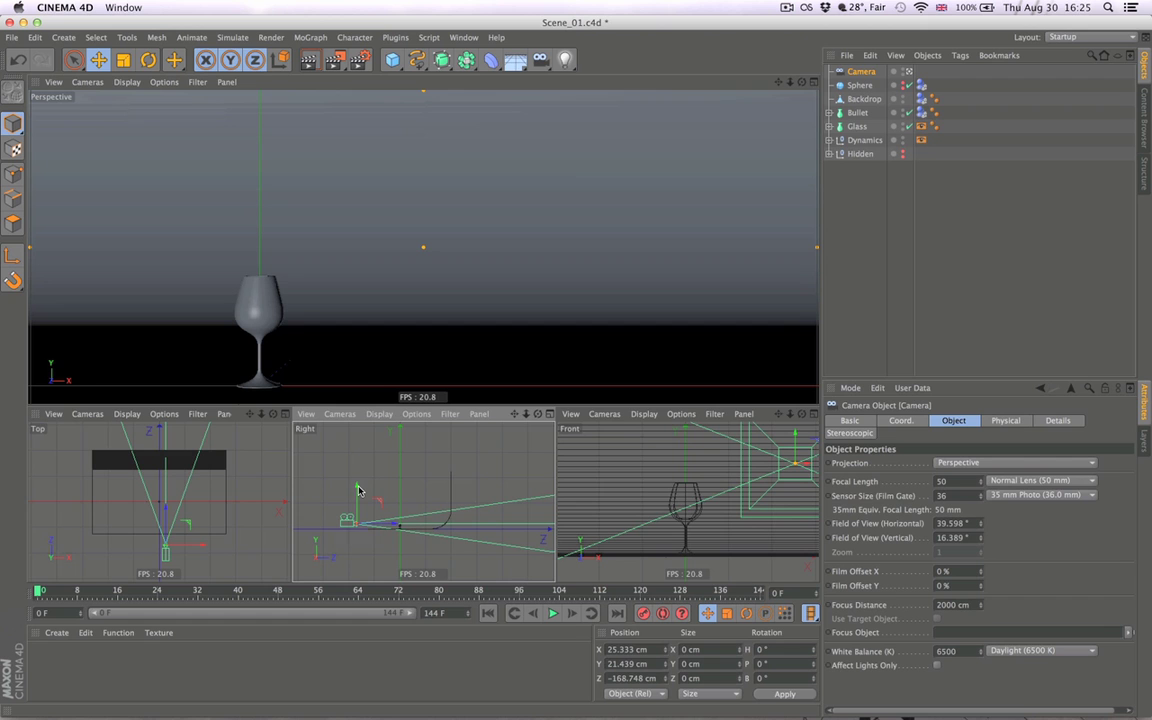
Tilt the camera down to a pitch of about -5.8° and raise it to about 32.3 cm.
key("r")
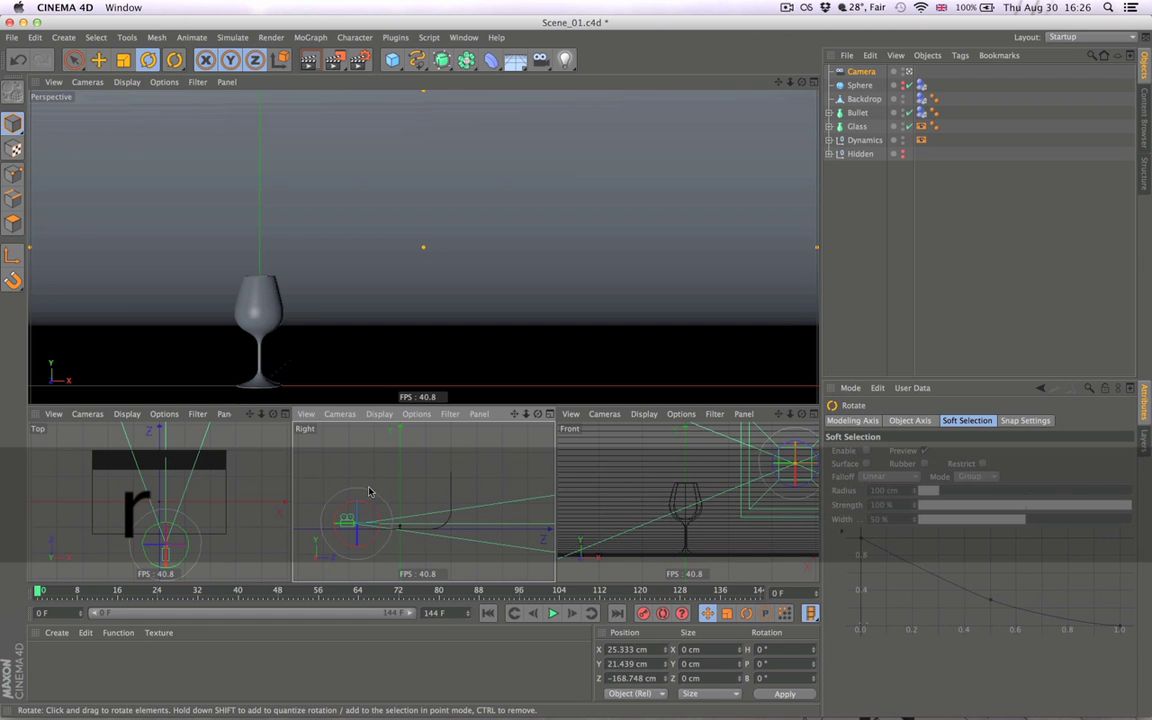
mouse_move(368, 502)
left_mouse_down()
mouse_move(373, 510)
mouse_move(361, 497)
left_mouse_up()
key("super+z")
key("e")
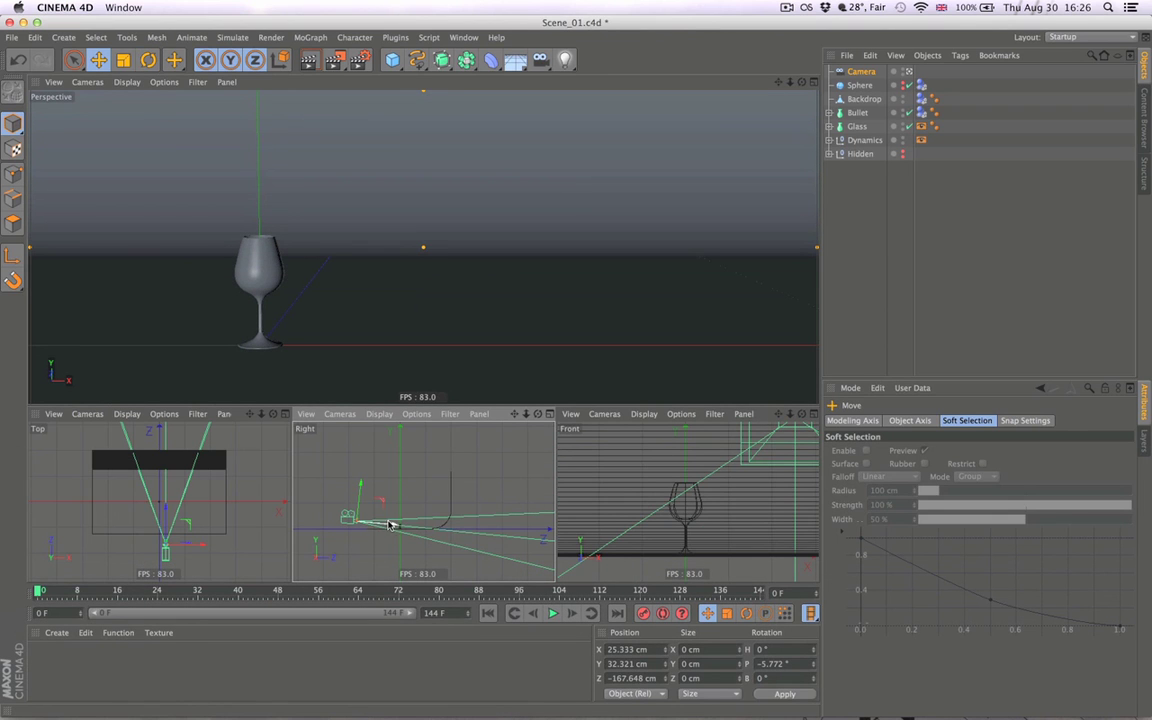
Deselect the camera, play the glass-shattering animation through its view, and return to the first frame.
left_click(1013, 256)
left_click(540, 82)
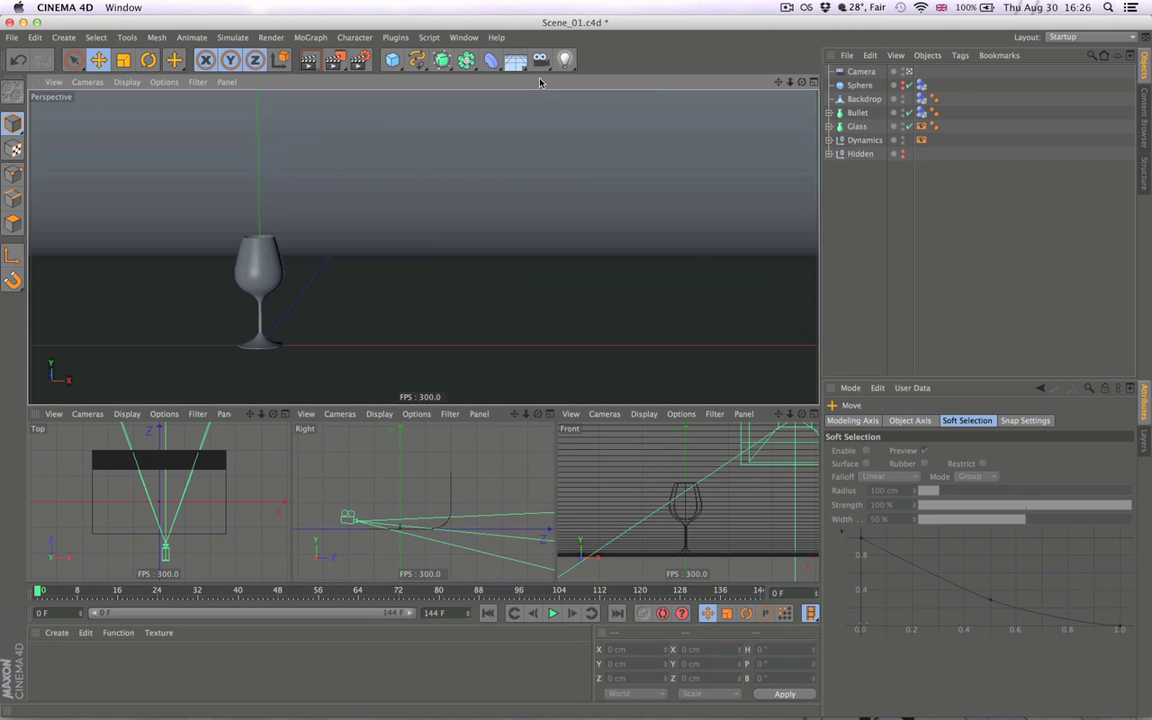
left_click(553, 613)
left_click(552, 613)
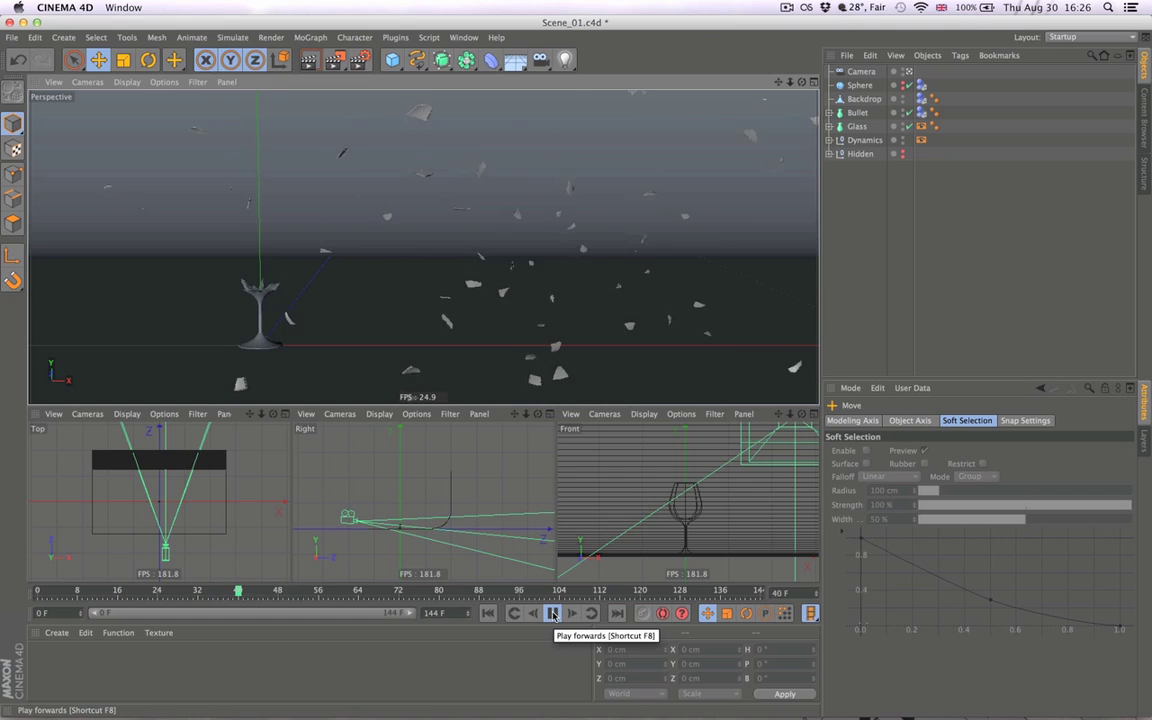
left_click(553, 614)
left_click(488, 613)
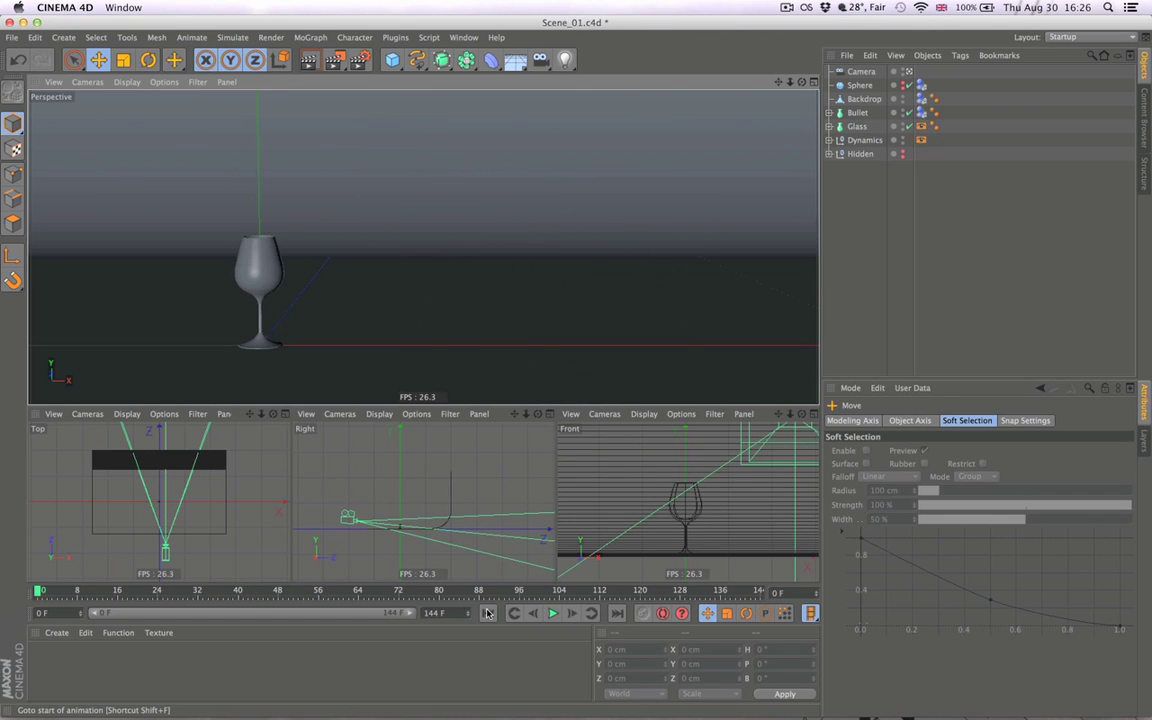
Duplicate the camera with copy and paste, and rename the original Cam 1.
left_click(860, 71)
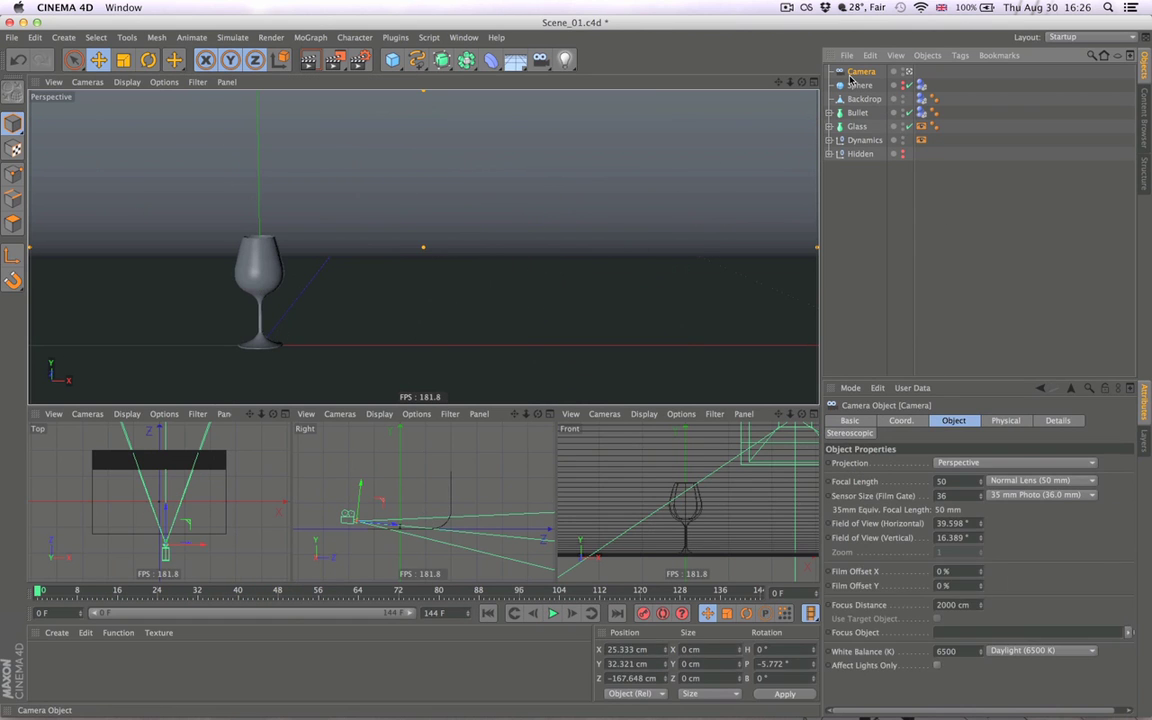
key("super+s")
key("super+v")
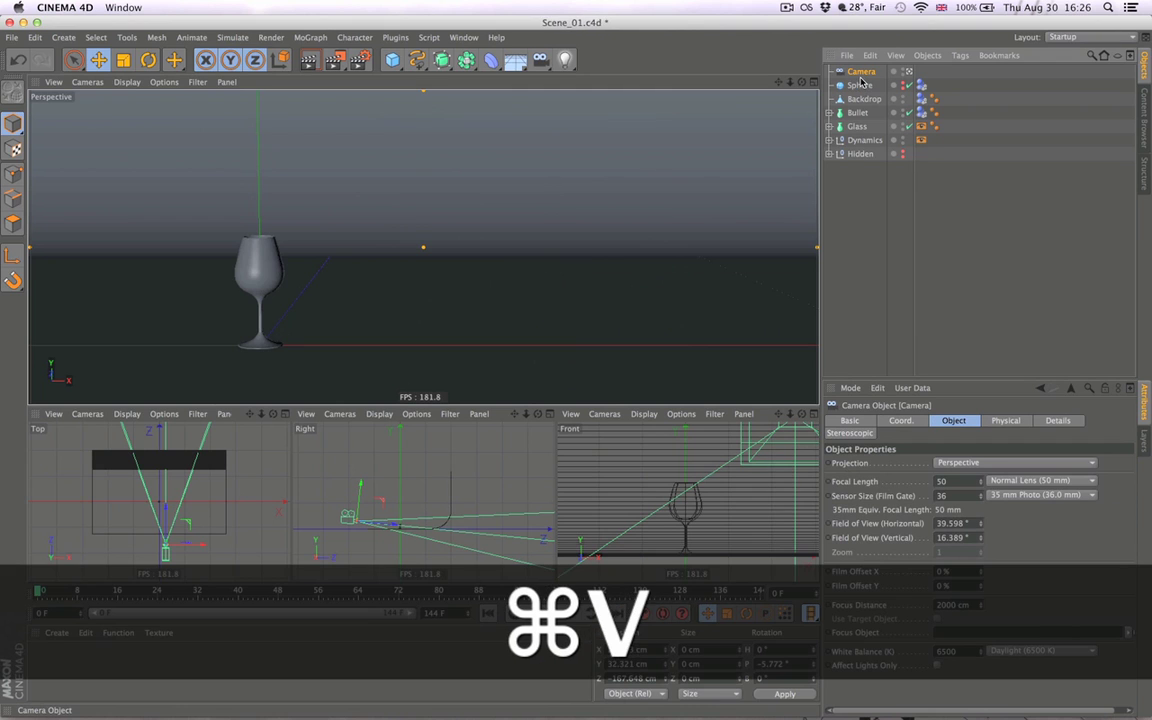
type("Cam")
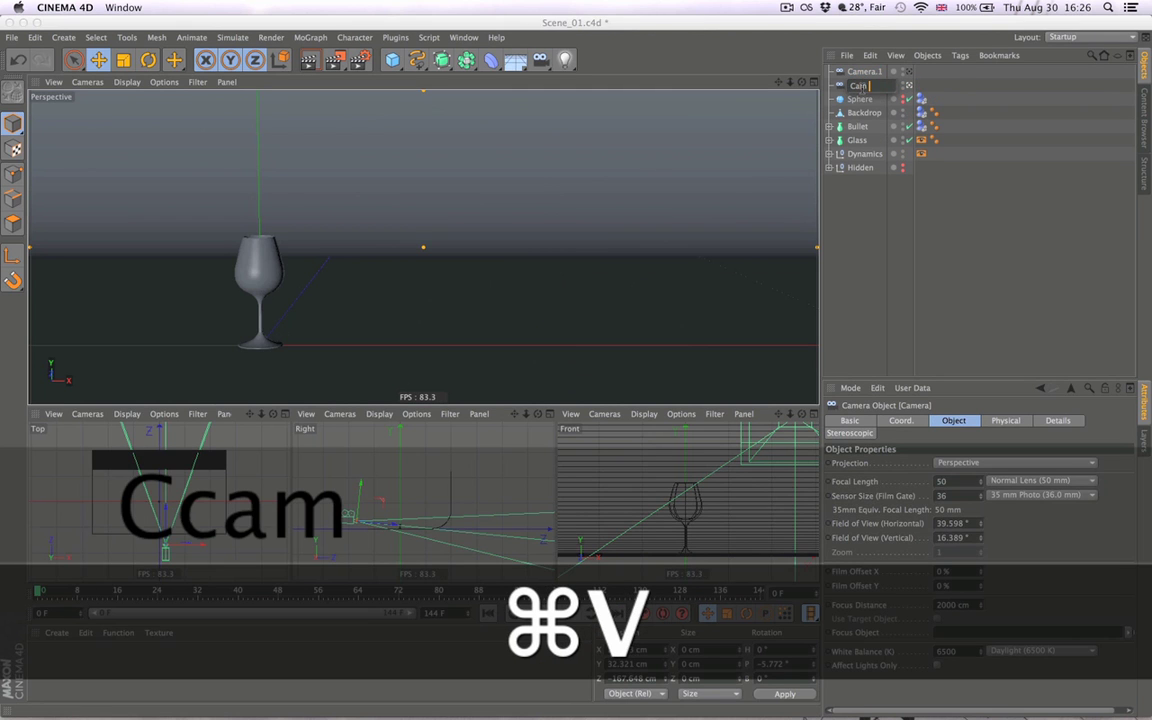
type(" 1")
key("Return")
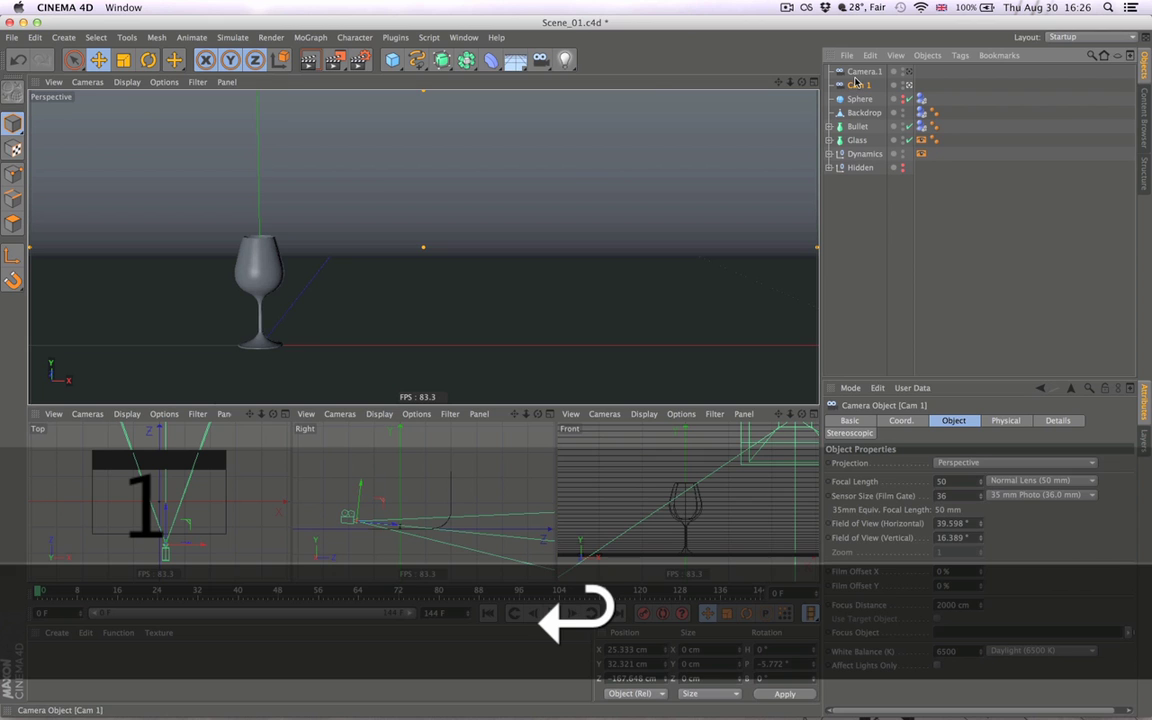
Rename the duplicated camera Cam 2.
double_click(855, 73)
type("Ca")
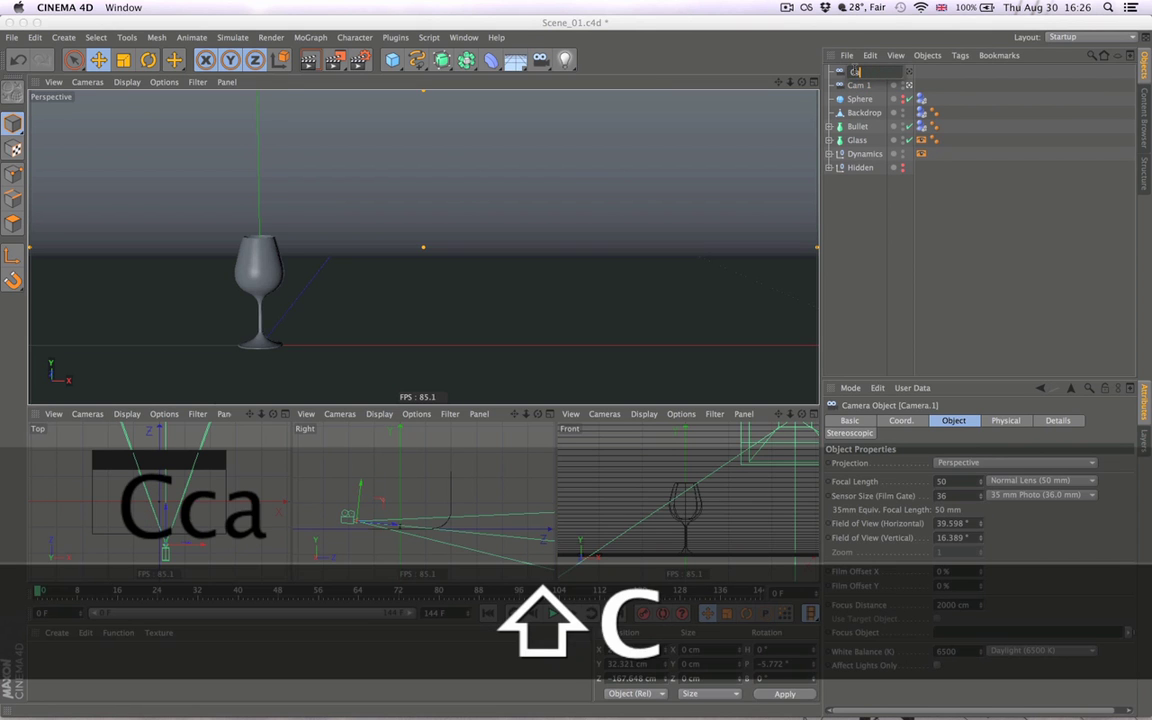
type("m @2")
key("Return")
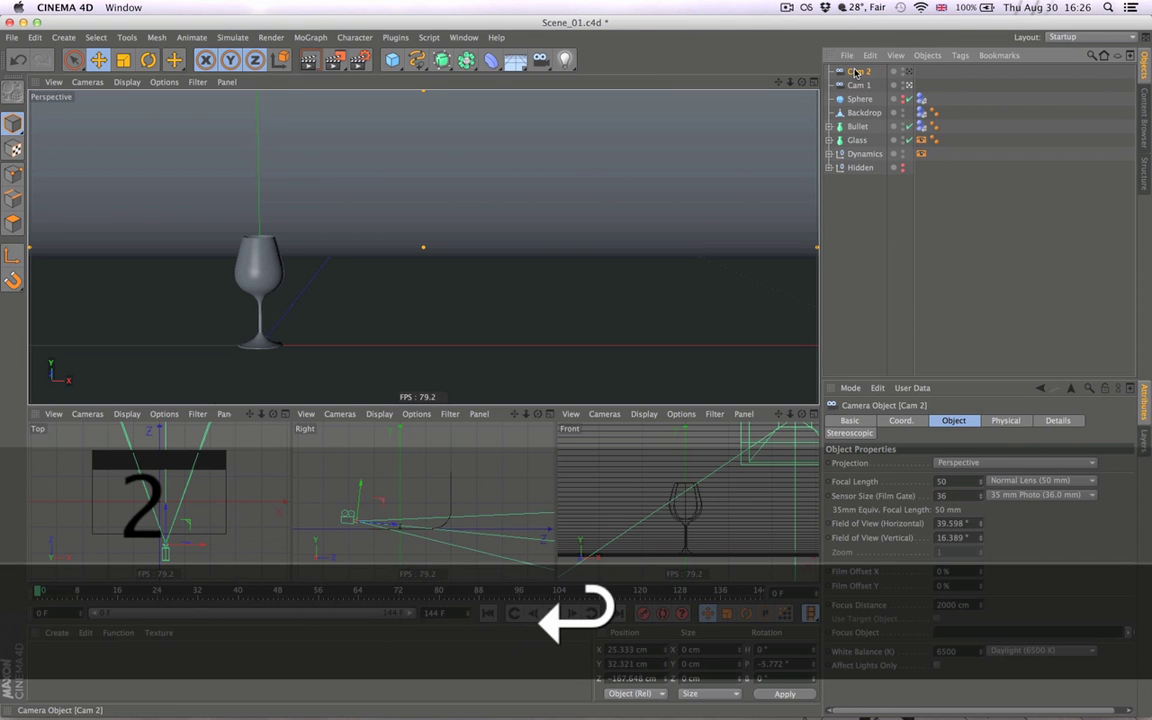
Make Cam 2 the active view camera and set its focal length to 100 mm.
left_click(792, 10)
left_click(826, 48)
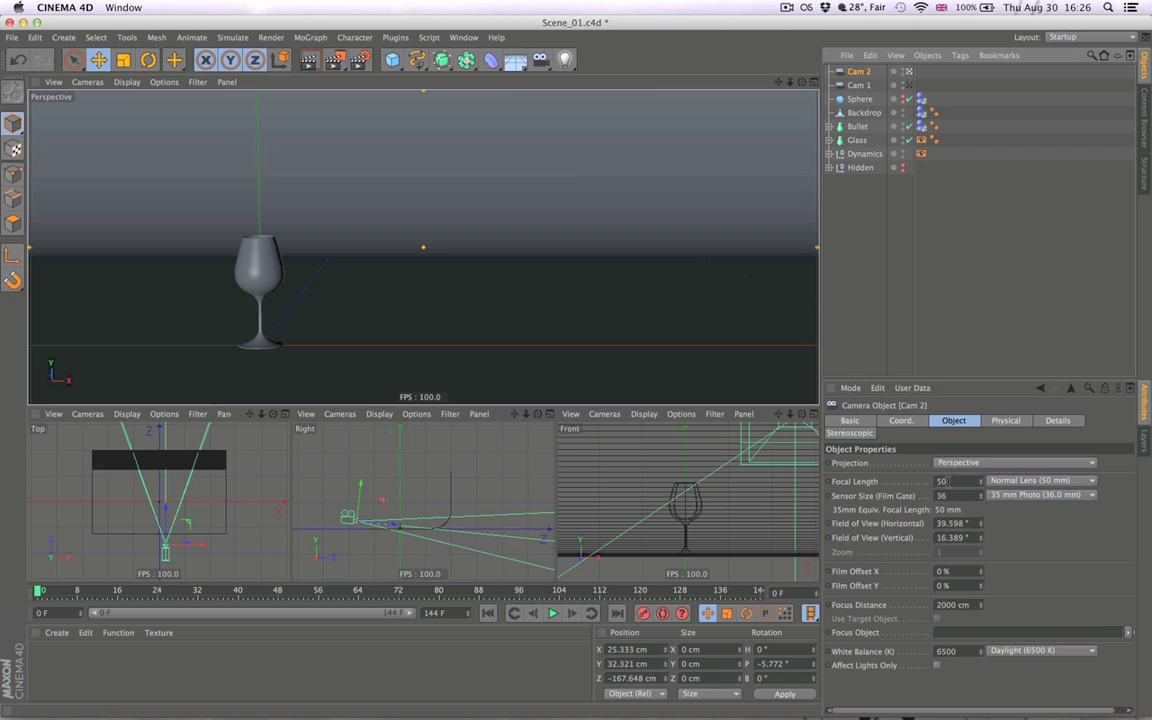
left_click(949, 481)
type("100")
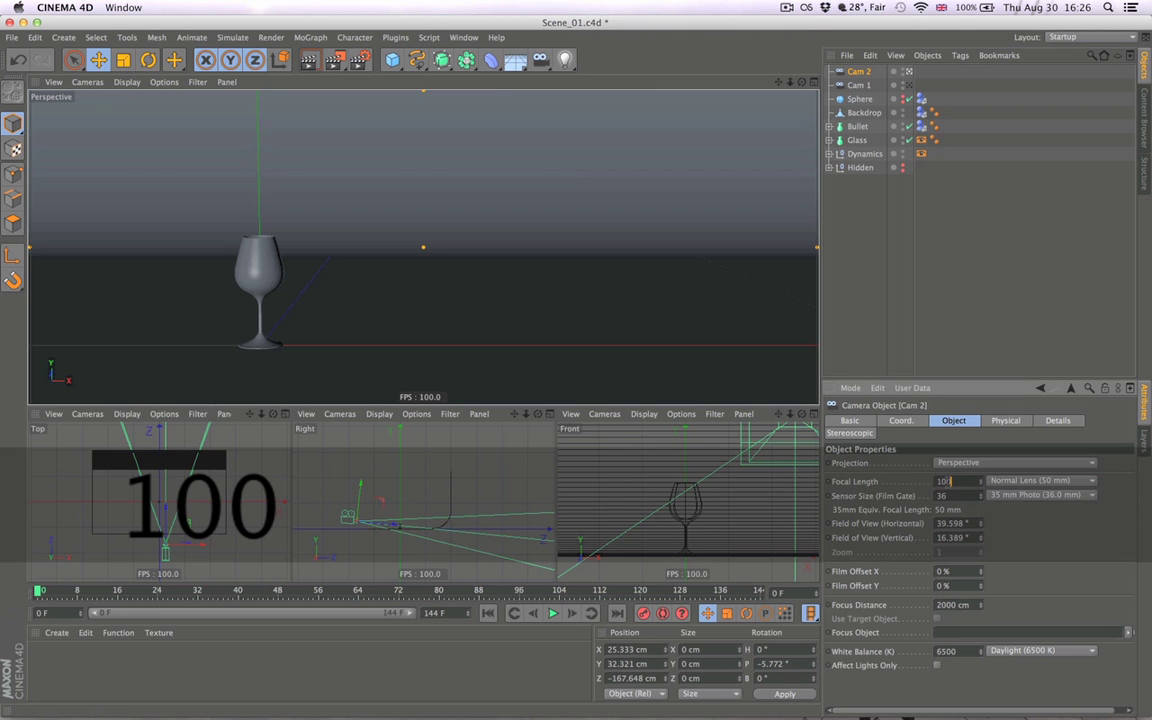
key("Return")
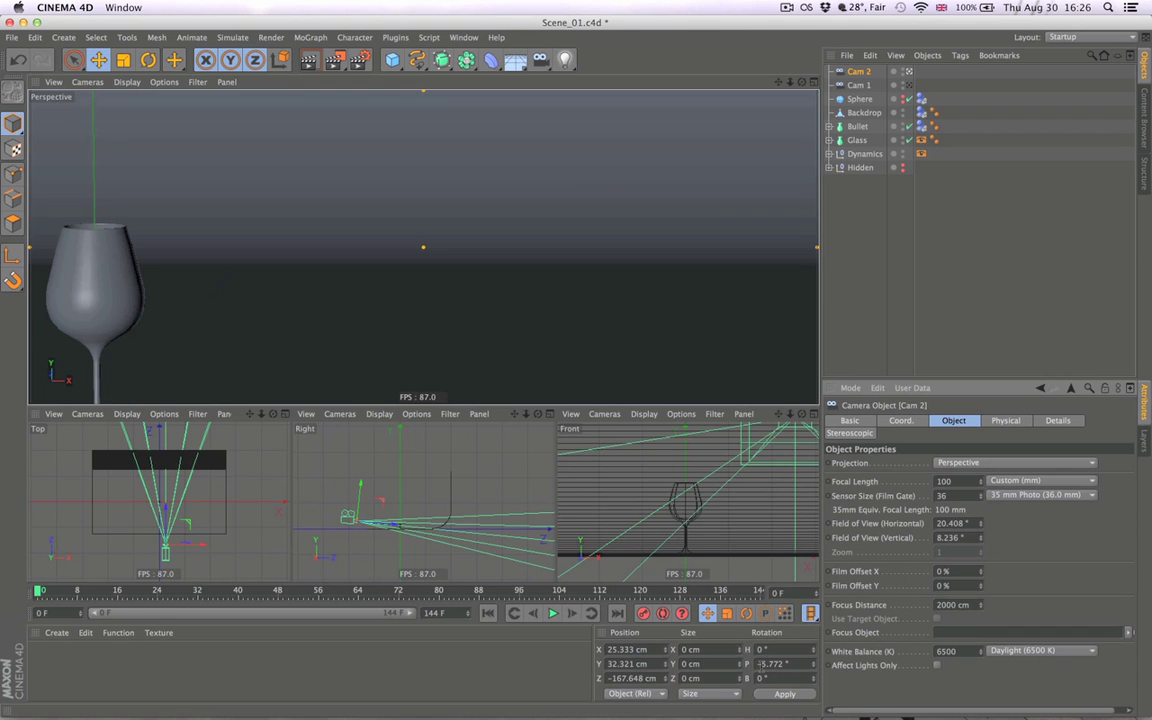
Tilt Cam 2 to a pitch of about -1° and lower it about 13.3 cm, to a Y position of about 19 cm.
key("r")
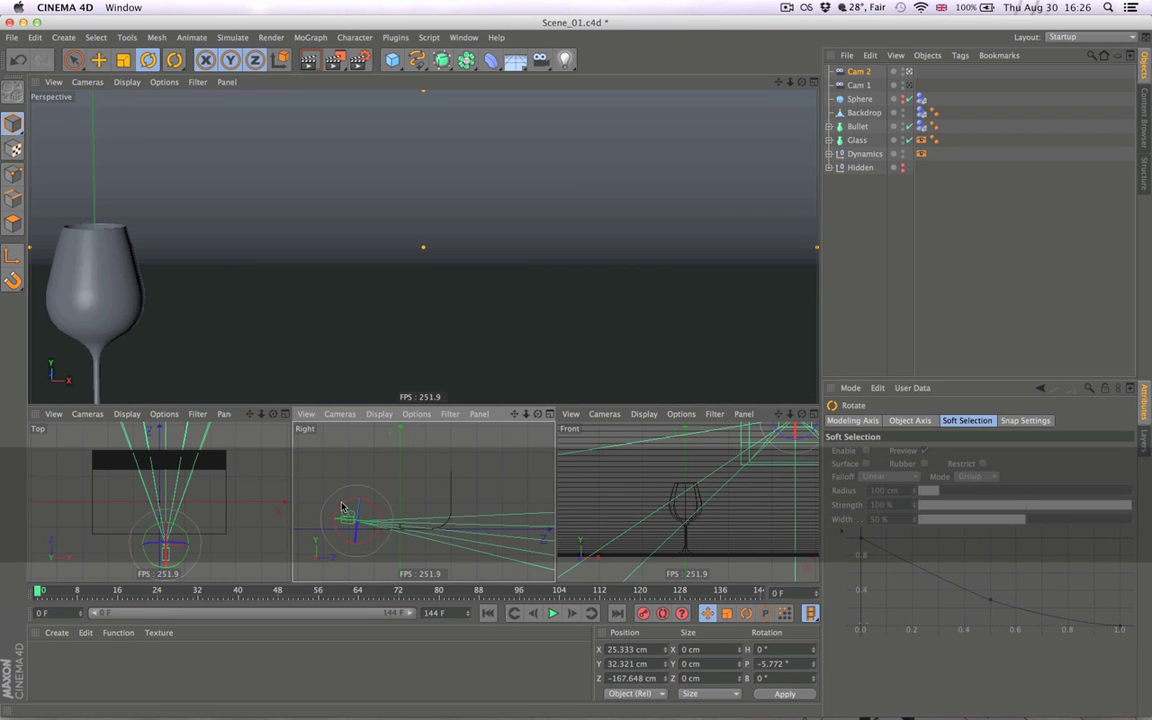
left_click_drag(341, 507, 357, 507)
key("e")
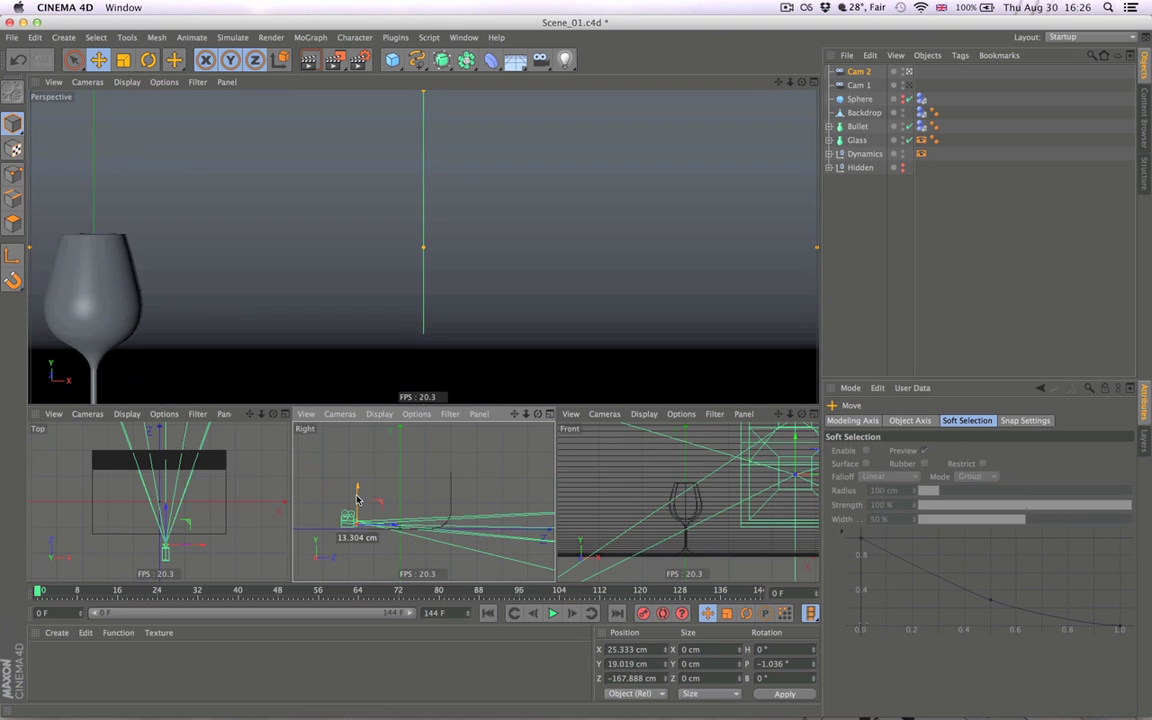
Play the shattering animation through Cam 2, stop it, and shift the camera along X to about 36 cm.
left_click(553, 612)
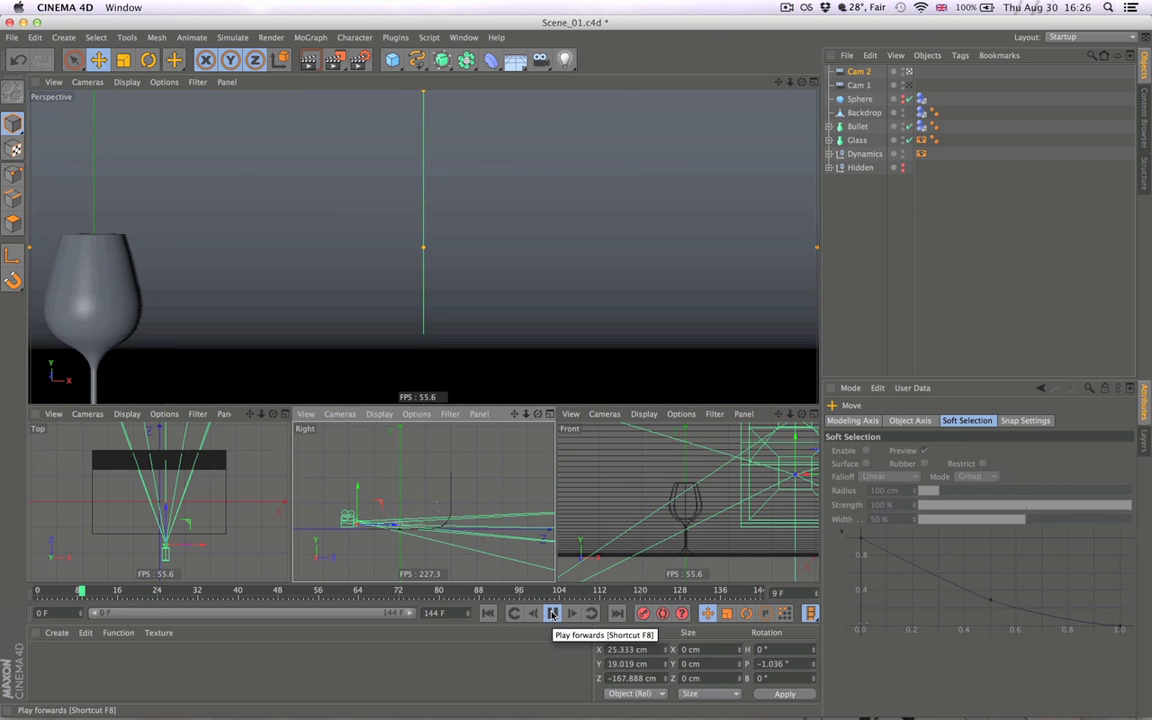
left_click(488, 613)
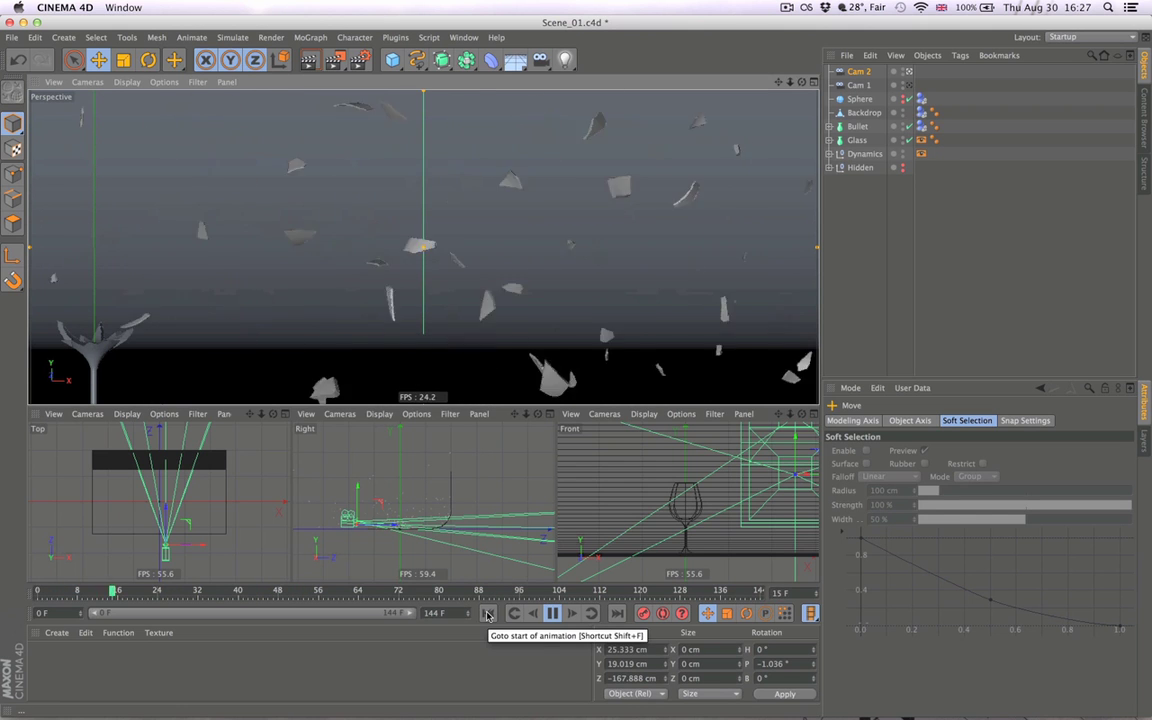
left_click(551, 613)
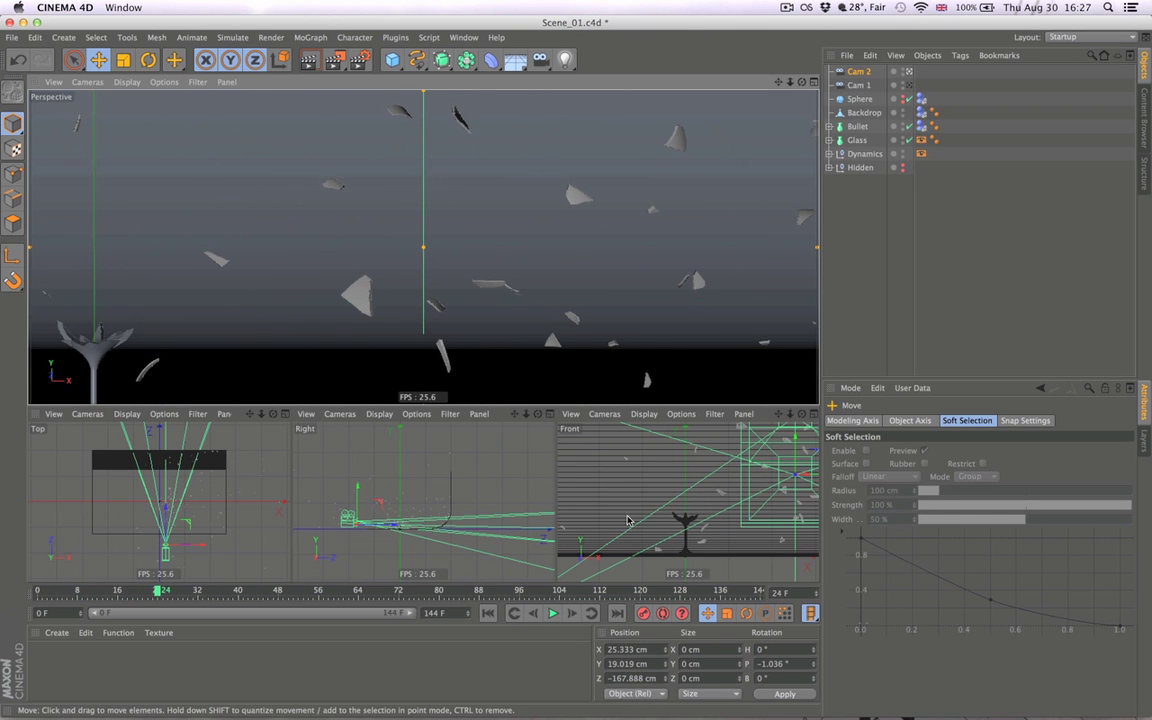
left_click_drag(192, 545, 217, 548)
Replay the shattering animation through Cam 2 from the start, stop it, return to the first frame and deselect the camera.
left_click(488, 613)
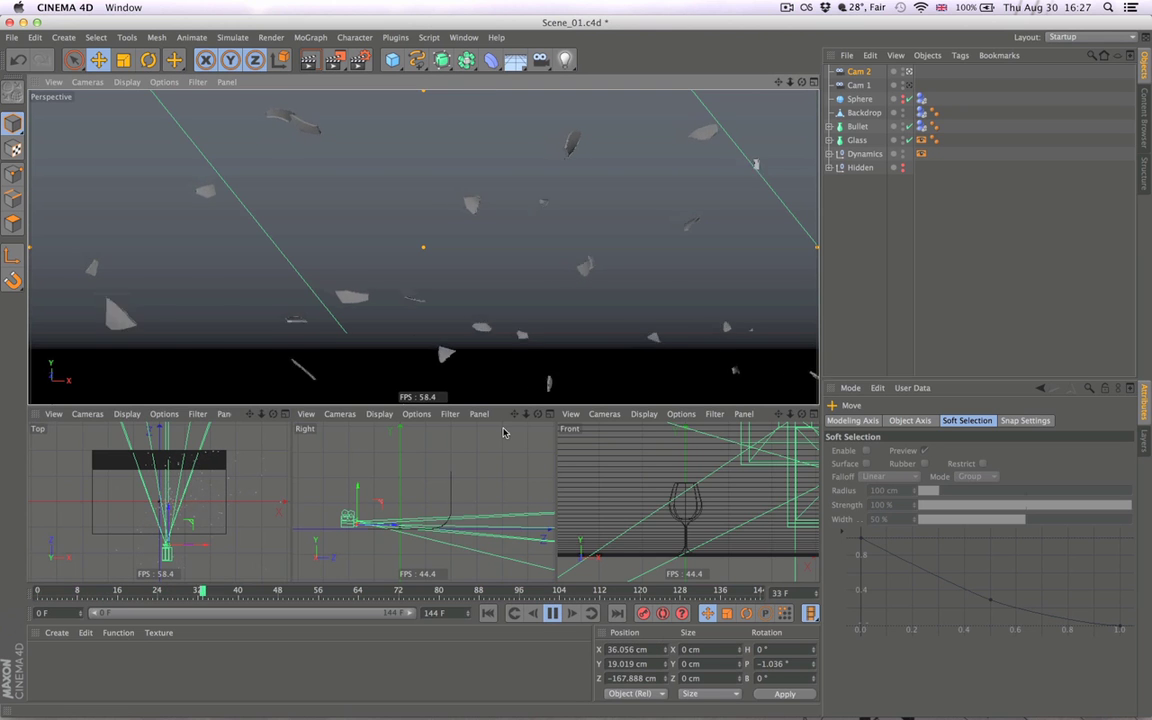
left_click(489, 616)
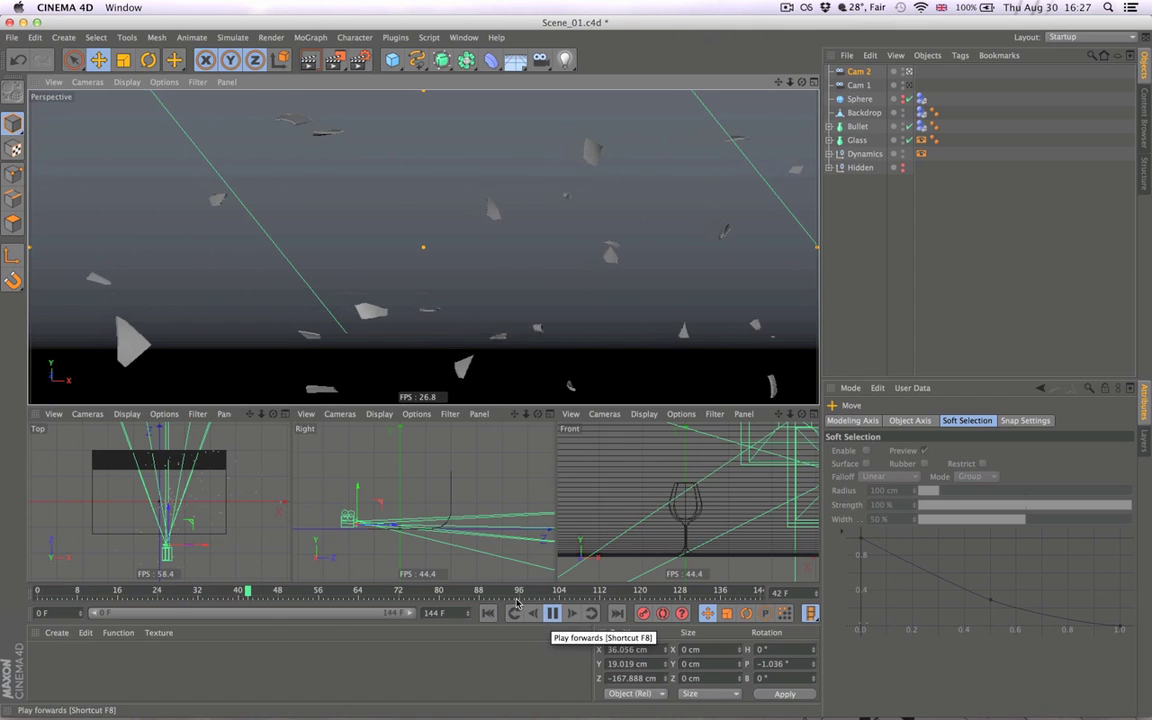
left_click(489, 616)
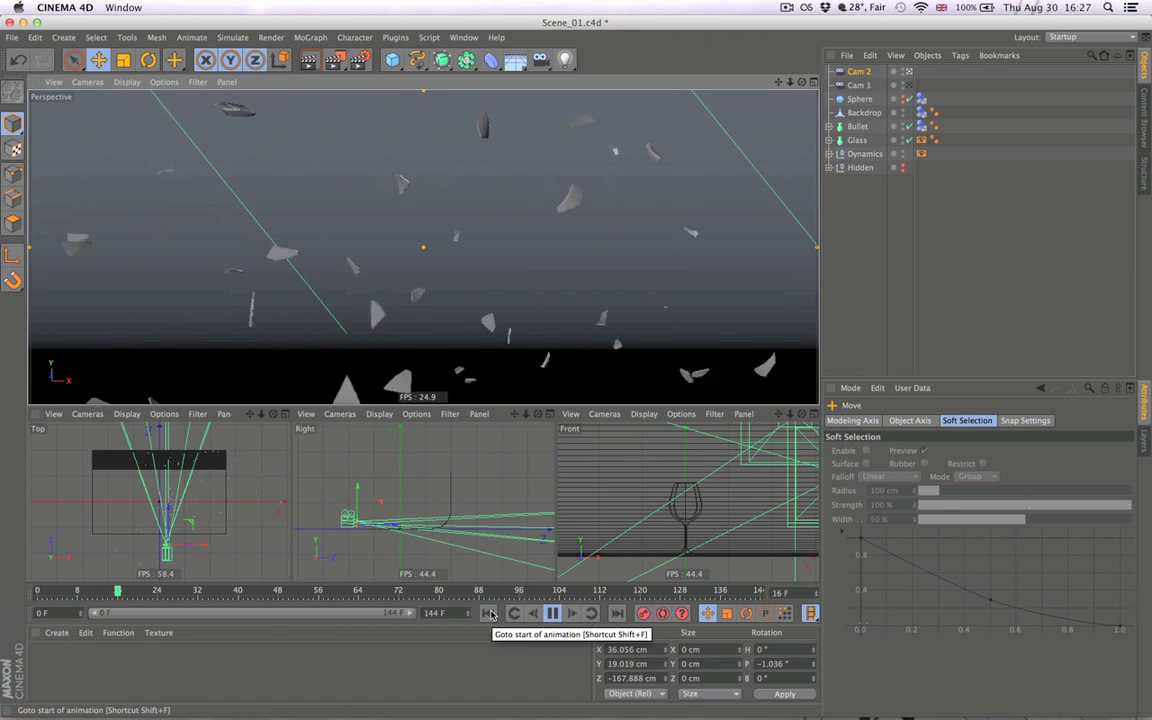
left_click(489, 616)
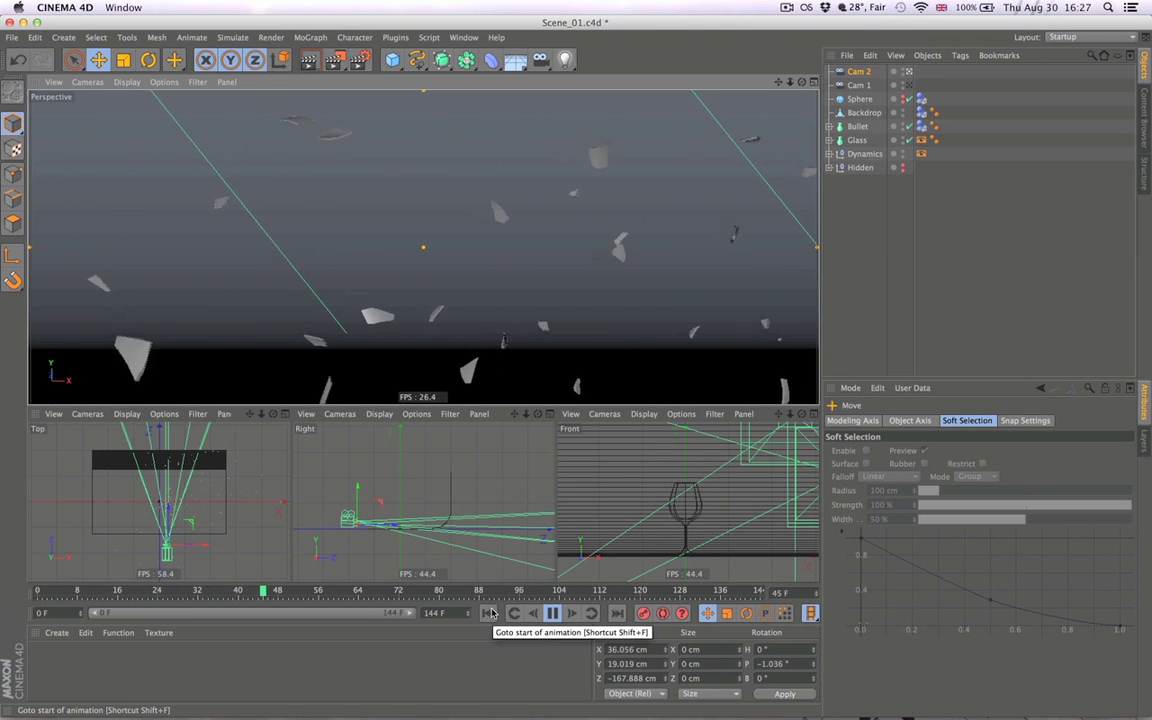
left_click(548, 613)
left_click(489, 614)
left_click(889, 271)
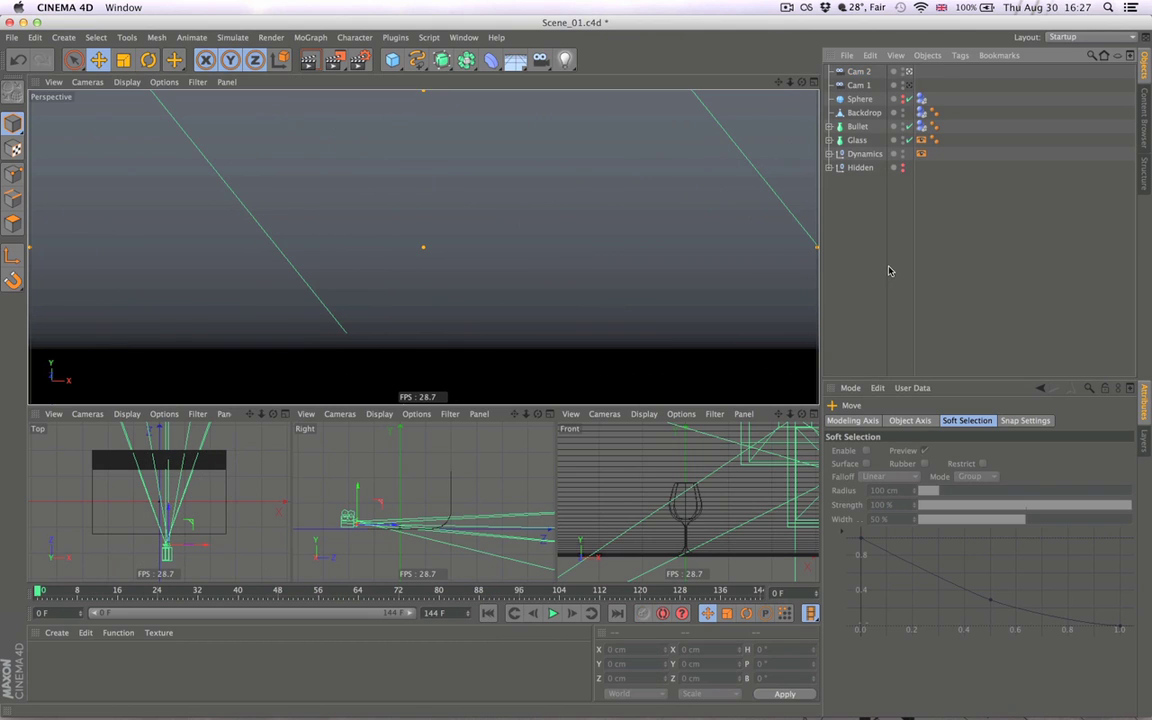
left_click(863, 73)
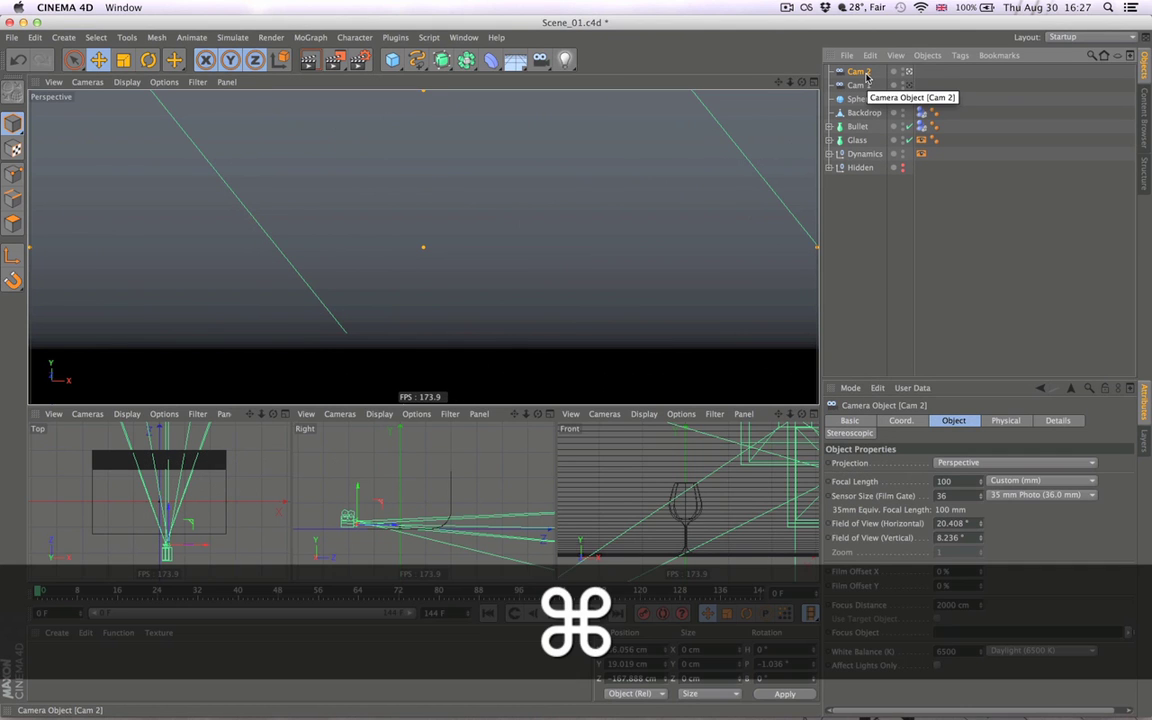
key("super+v")
double_click(864, 72)
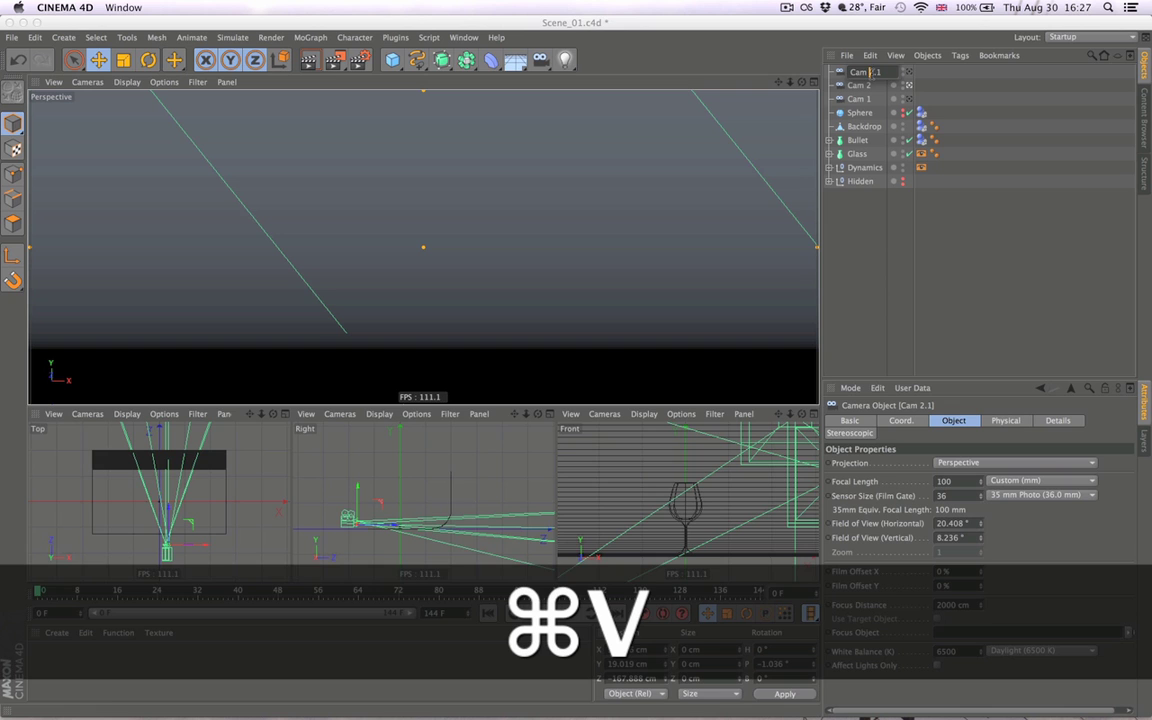
type("3")
key("Return")
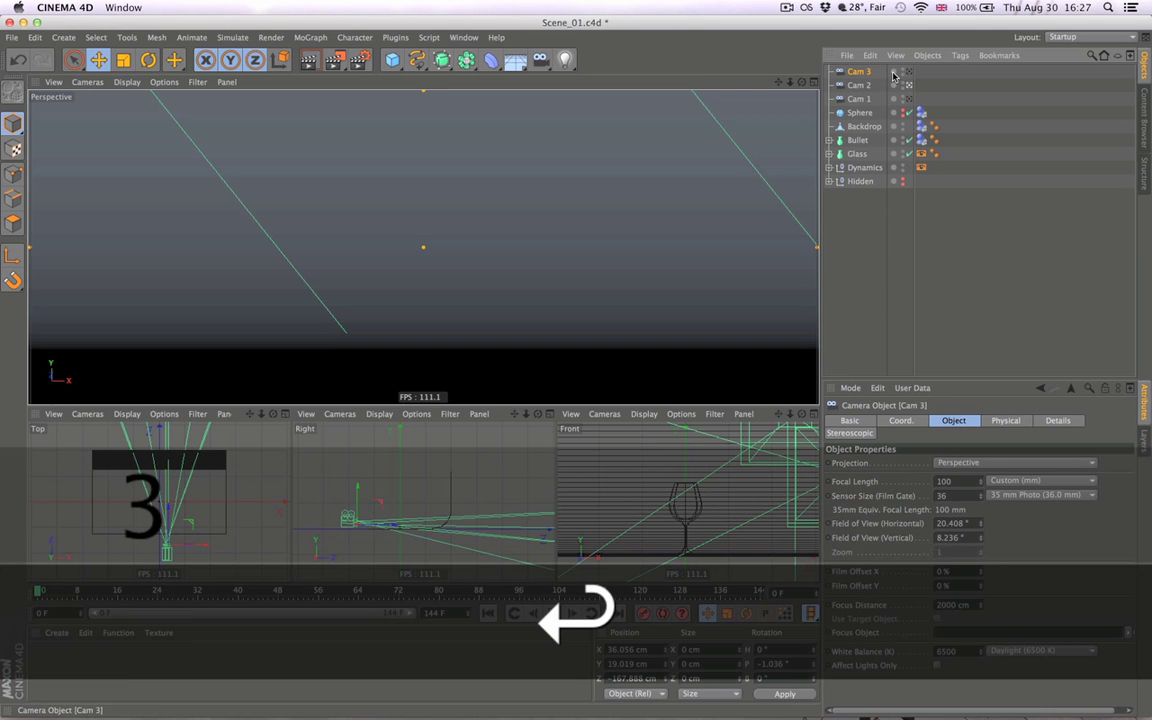
left_click(953, 496)
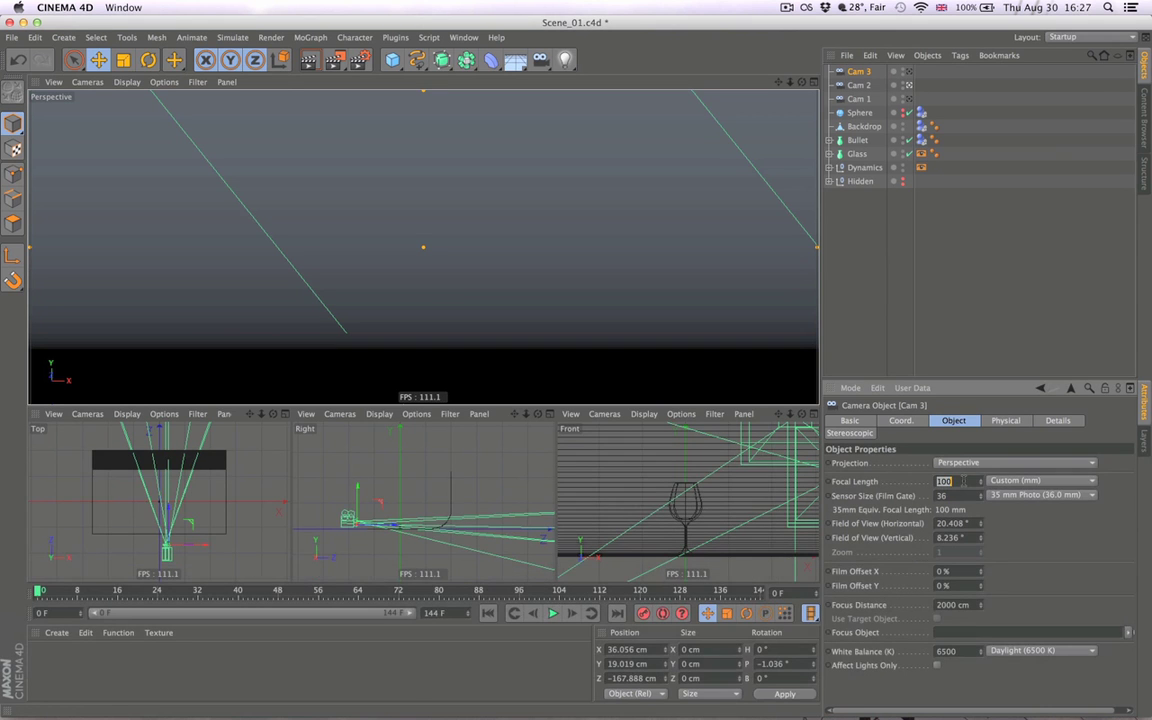
type("50")
key("Return")
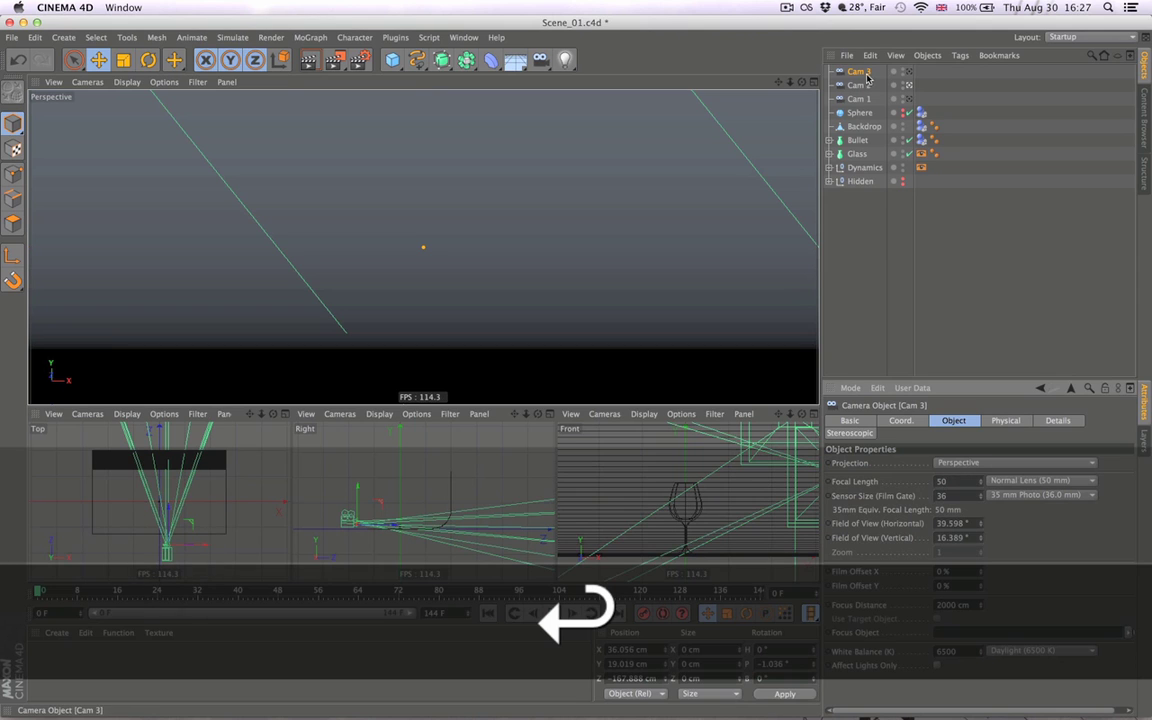
left_click(867, 76)
key("Delete")
Duplicate Cam 1 with copy and paste and rename the copy Cam 3.
left_click(864, 87)
key("super+c")
key("super+v")
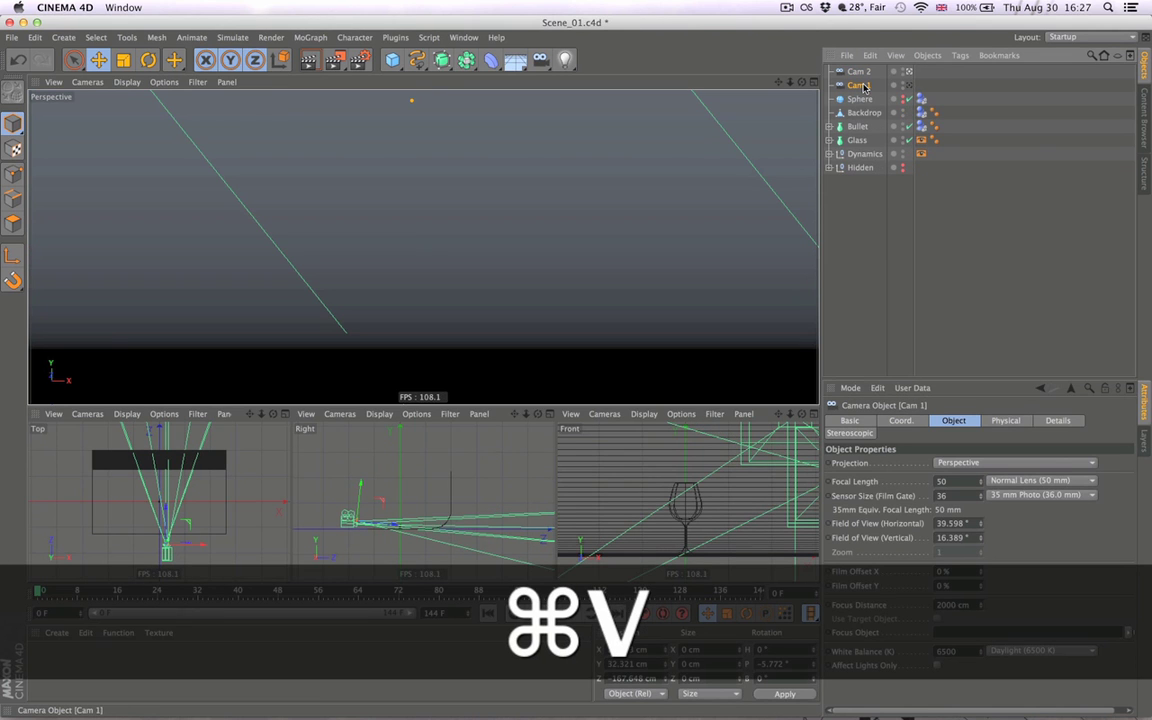
double_click(864, 73)
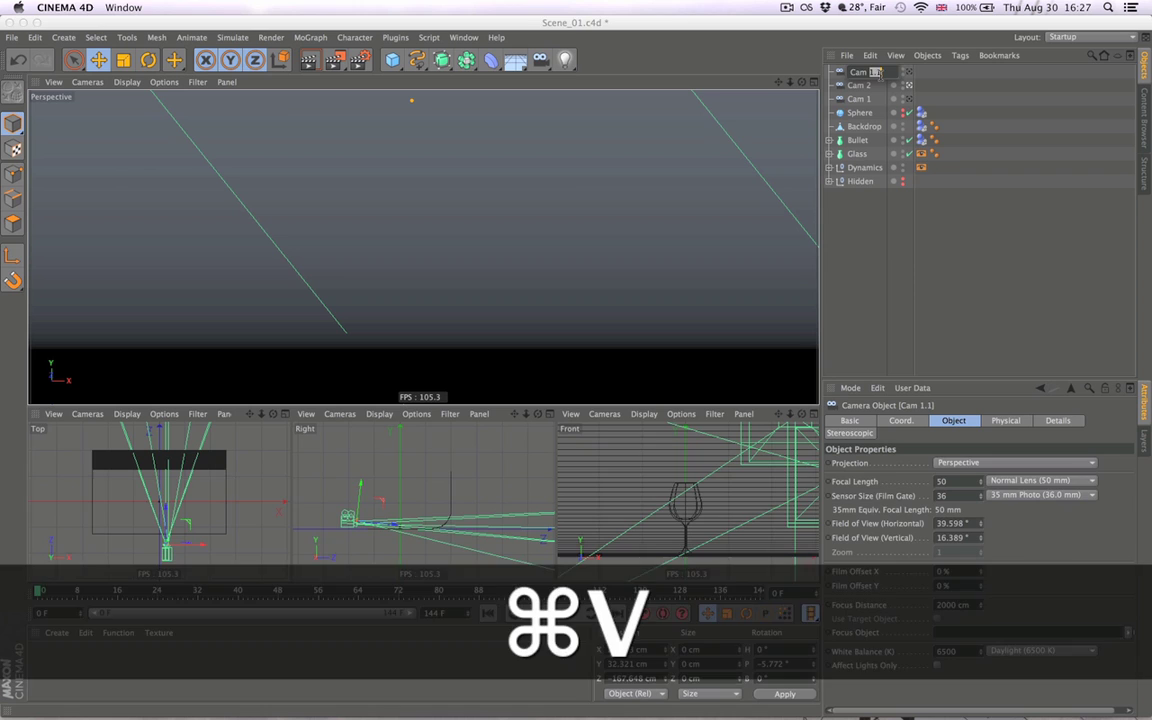
type("3")
key("Return")
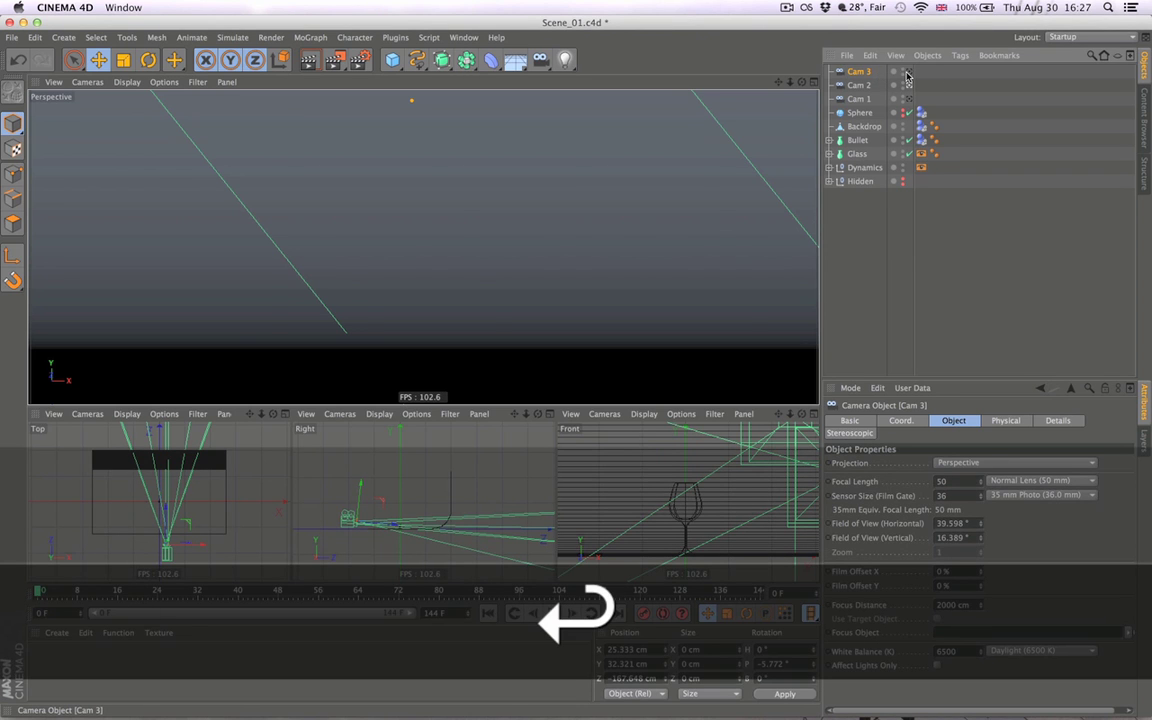
Look through Cam 3, tilt it upward to a pitch of about 6.7° and lower it to a Y position of about 5.3 cm.
left_click(907, 74)
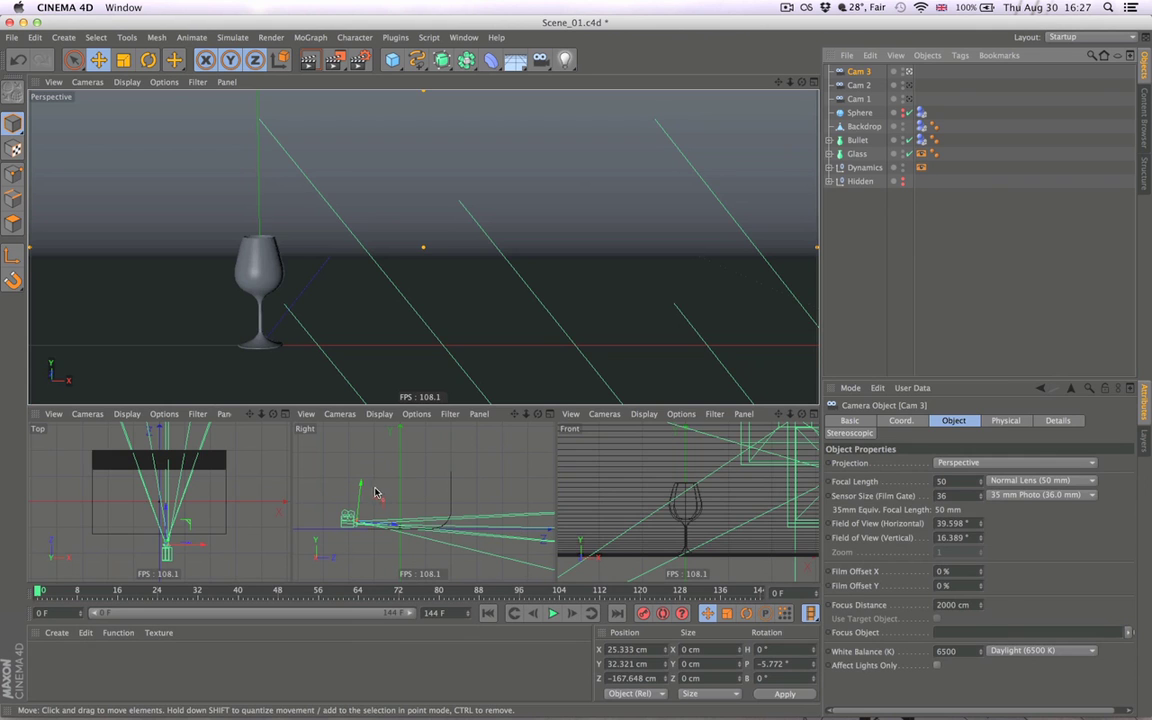
key("r")
mouse_move(350, 503)
left_mouse_down()
mouse_move(351, 492)
mouse_move(365, 510)
left_mouse_up()
key("e")
key("r")
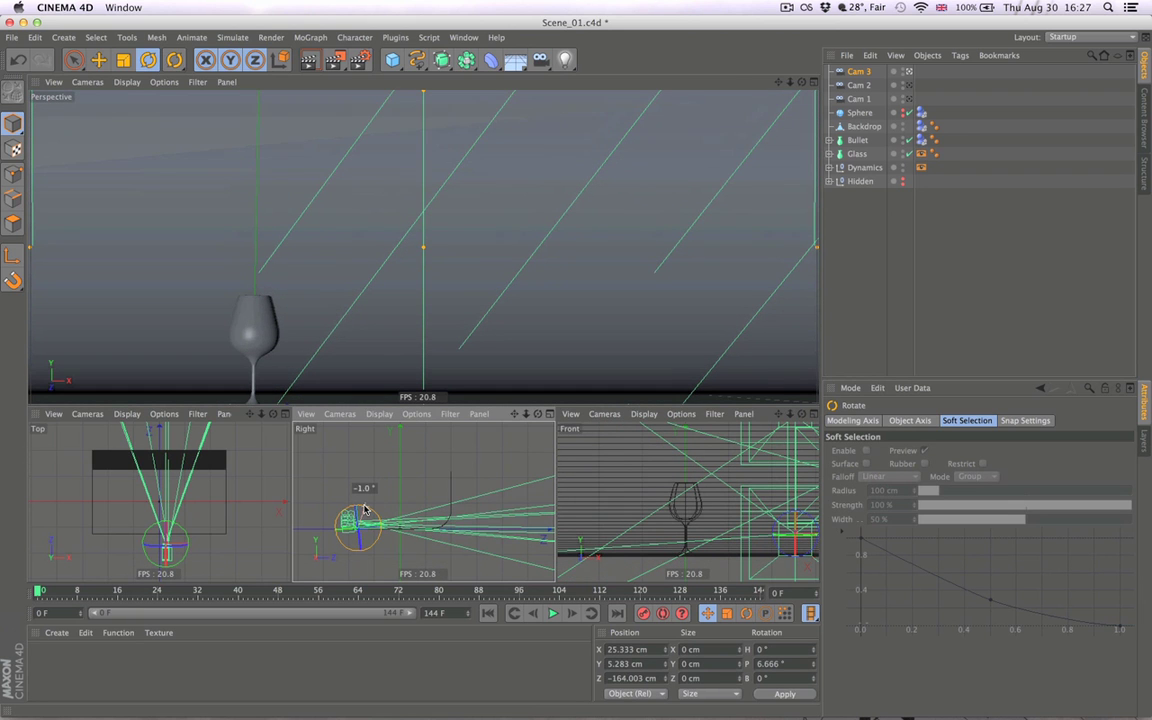
Lower Cam 3 further, close to the floor, to a Y position of about 2.5 cm.
right_click_drag(350, 533, 350, 533, "alt")
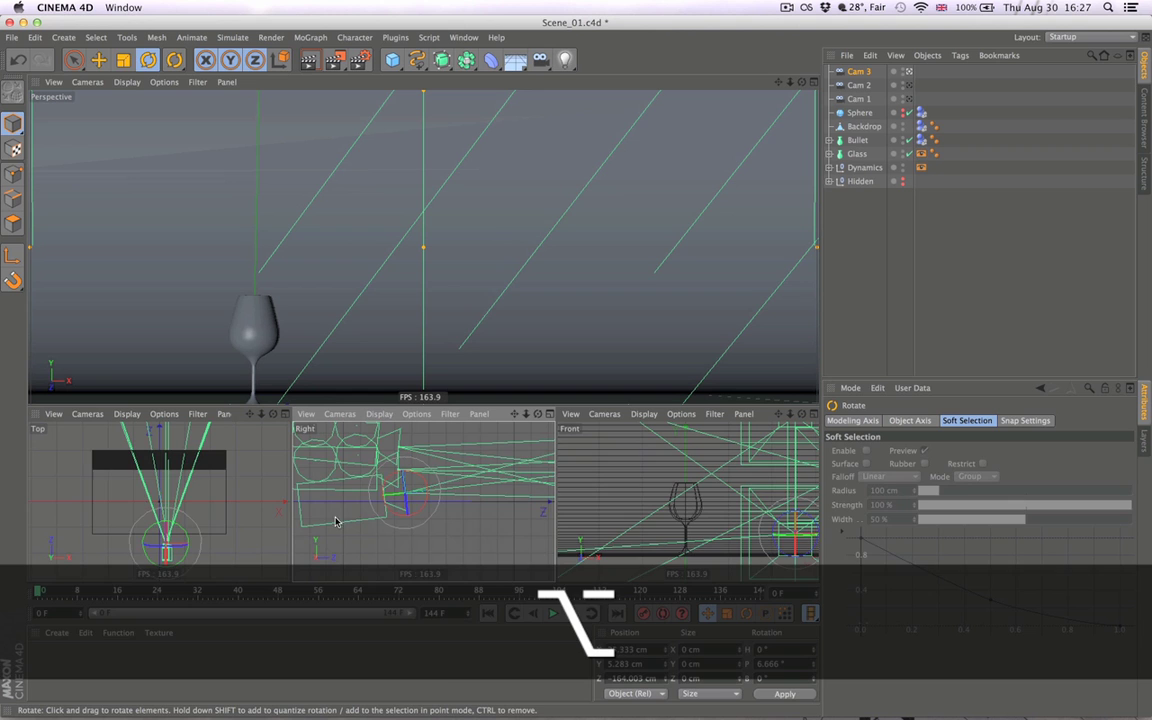
key("e")
left_click_drag(398, 458, 403, 465)
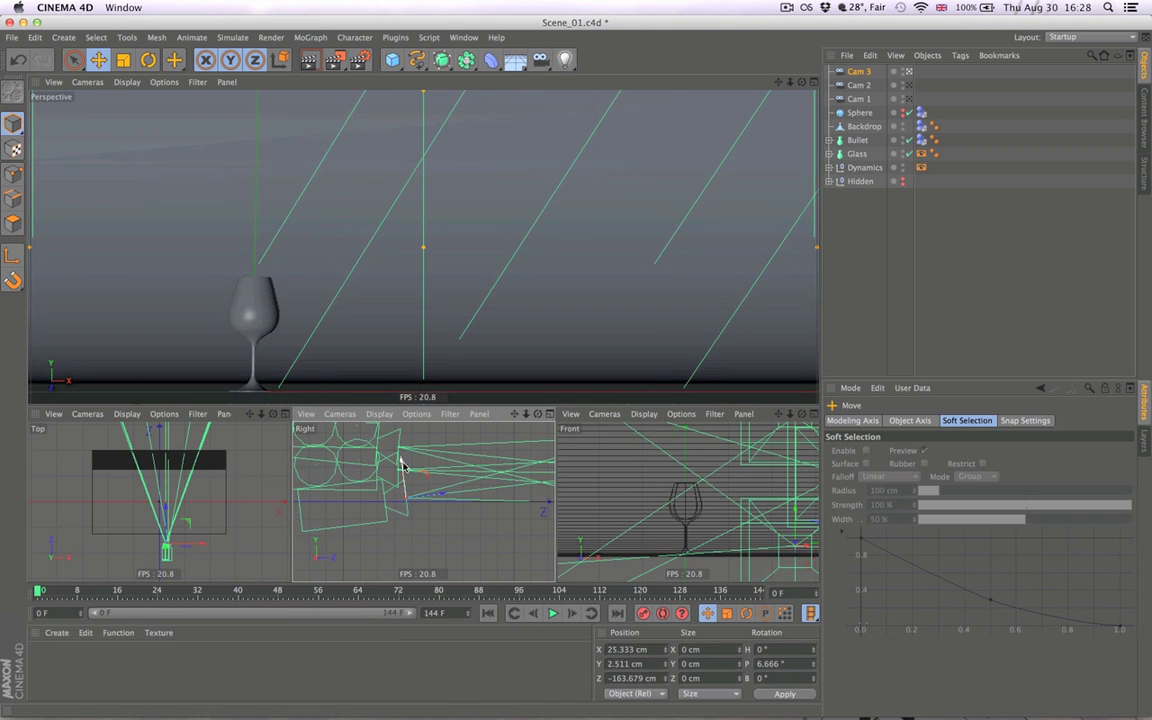
key("e")
right_click_drag(765, 521, 727, 531, "alt")
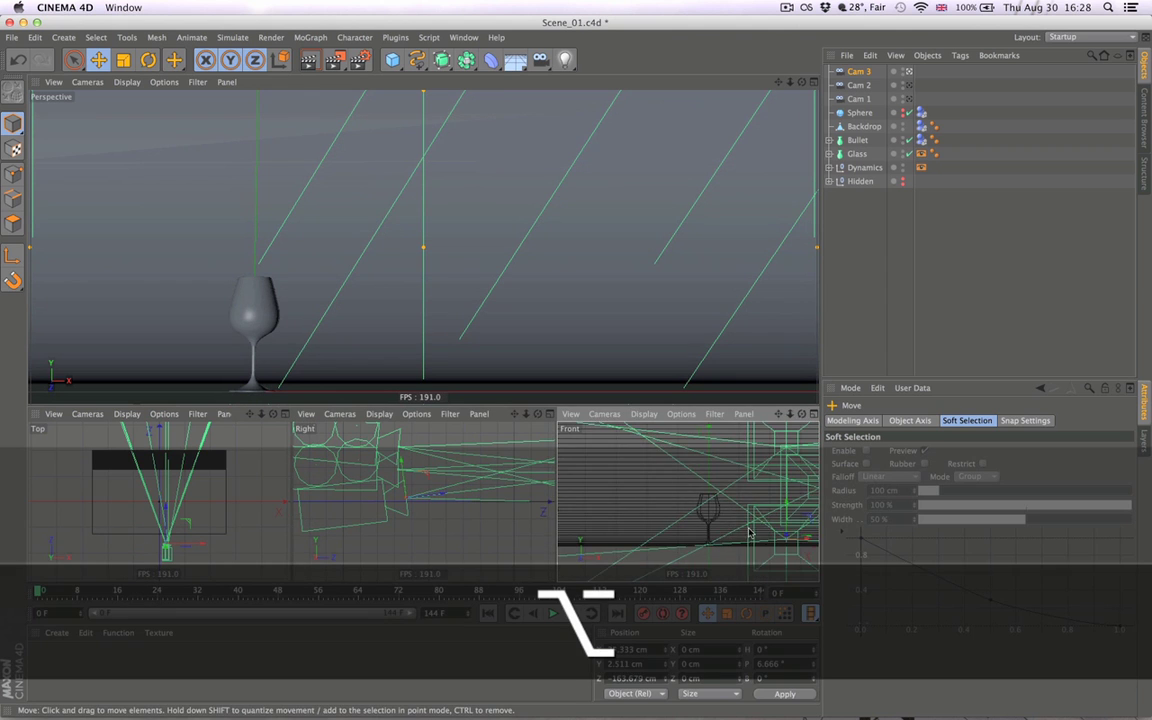
middle_click_drag(749, 532, 652, 507, "alt")
left_click_drag(710, 509, 732, 510)
key("super+z")
Play the animation through Cam 3, stop at frame 35, and shift the camera along X to about 44.9 cm.
left_click(868, 297)
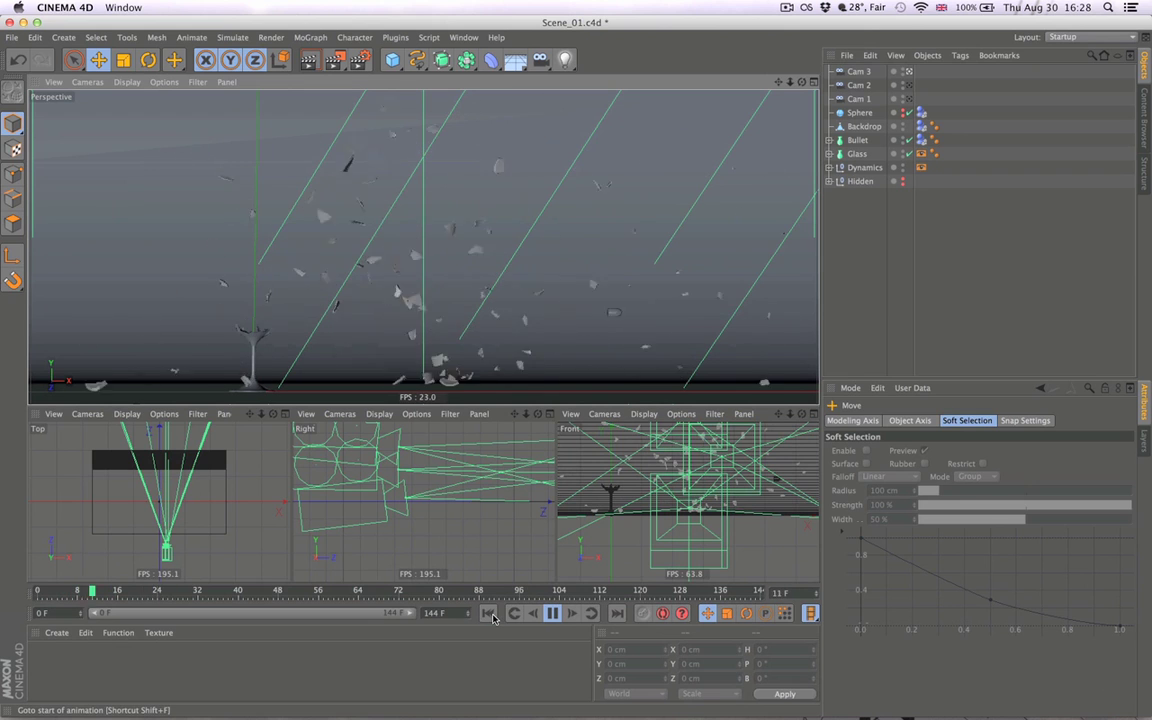
left_click(553, 614)
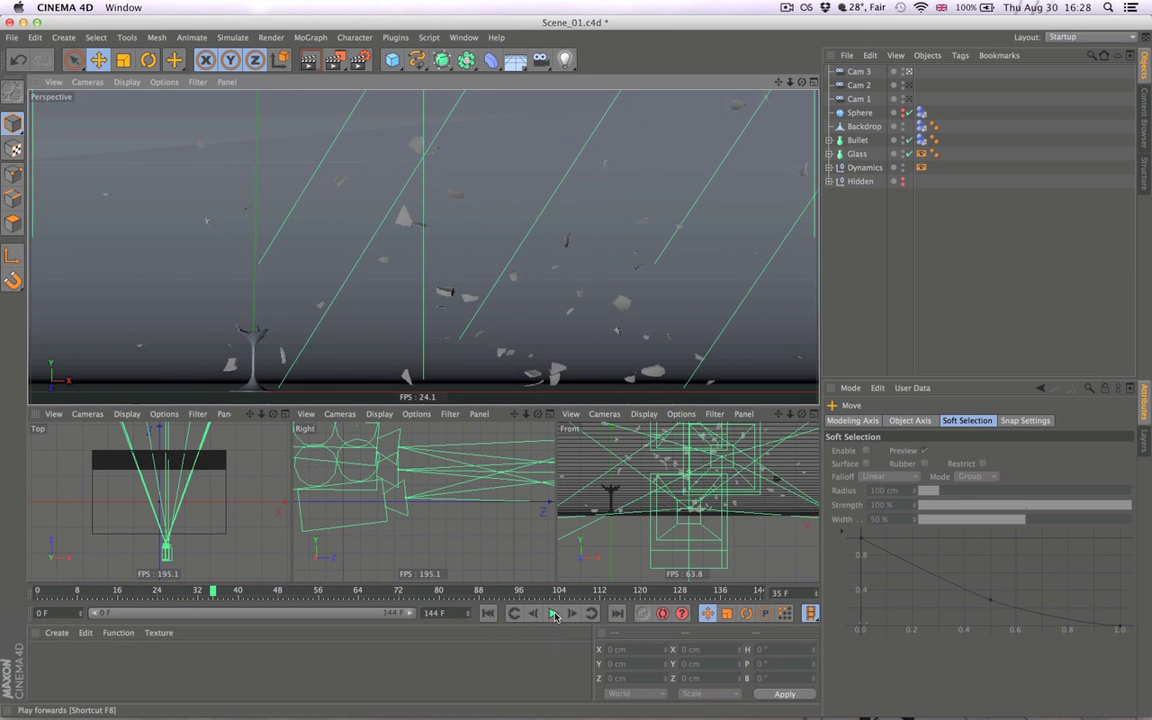
left_click(861, 72)
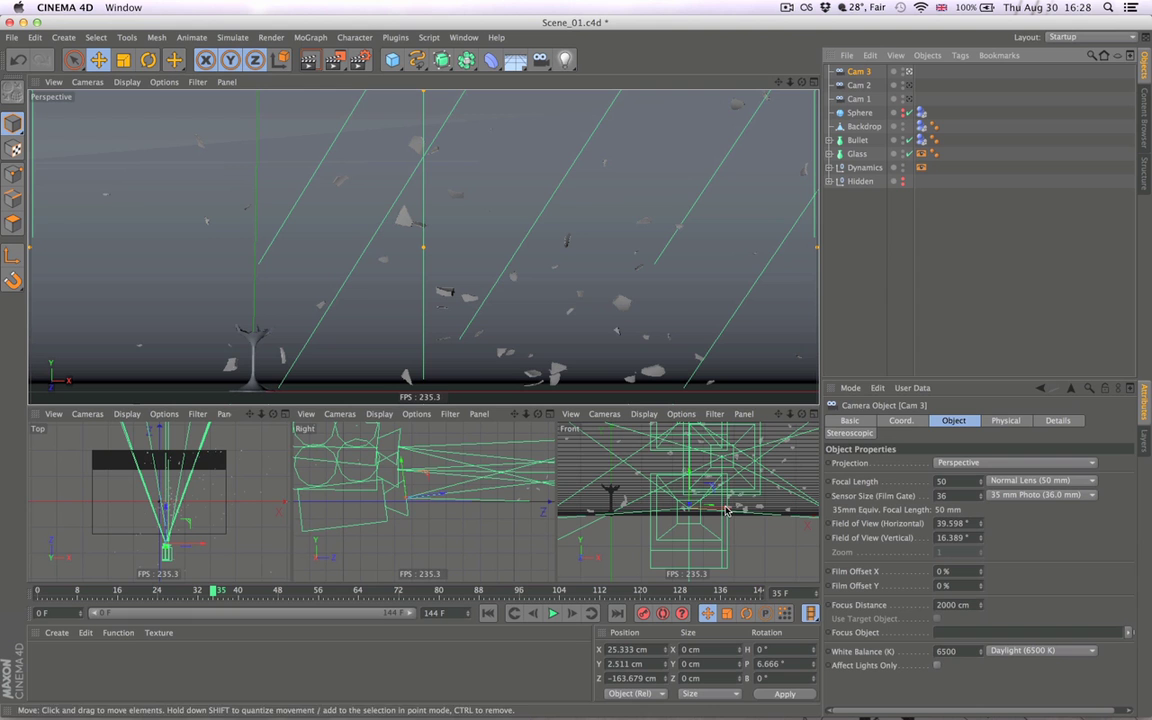
left_click_drag(725, 510, 784, 511)
left_click(927, 228)
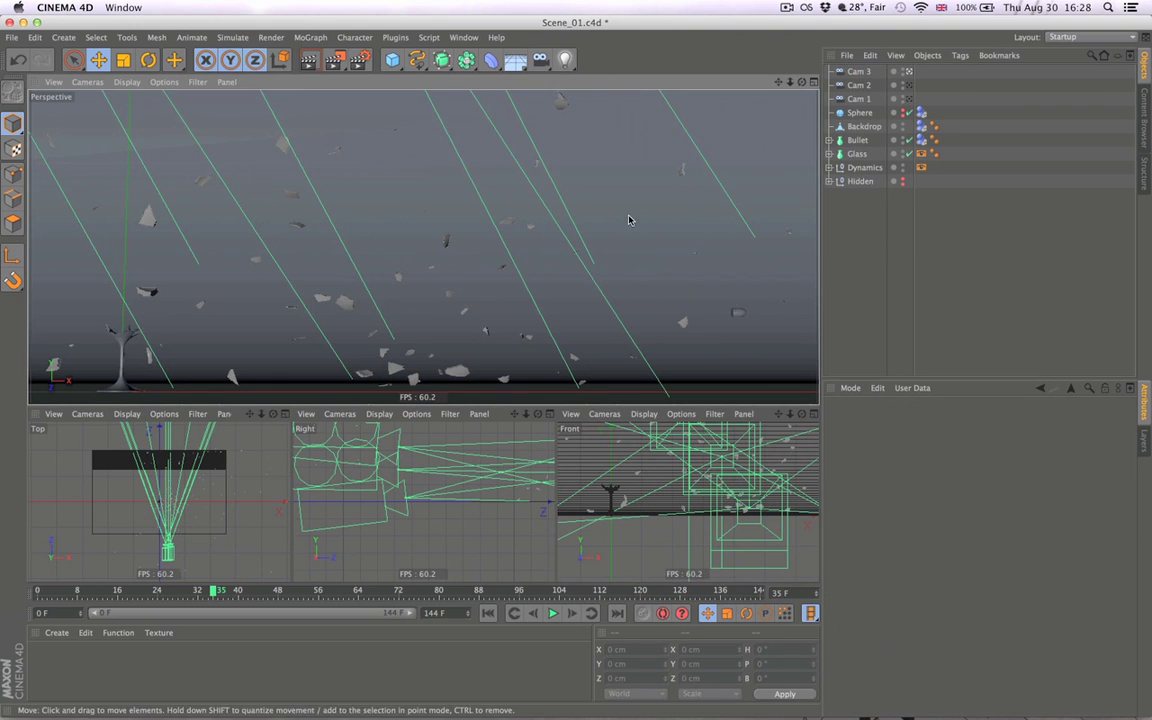
Play the shattering animation through the reframed Cam 3, stop it and return to the first frame.
left_click(533, 613)
left_click(553, 613)
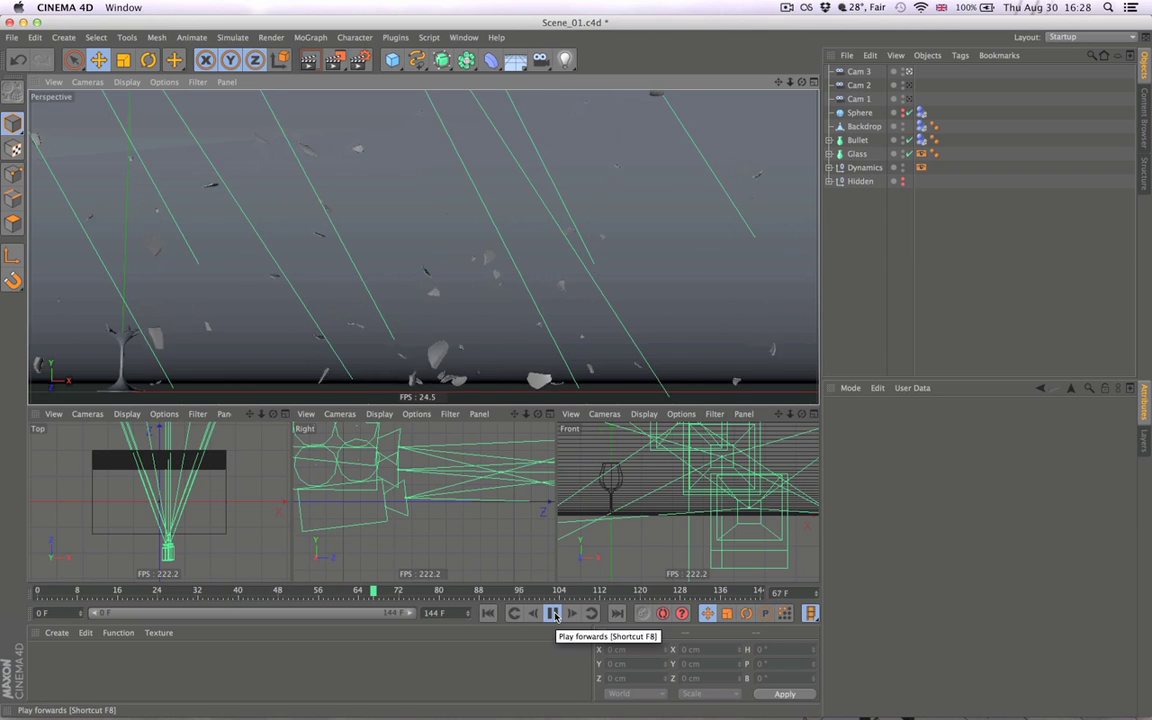
left_click(553, 613)
left_click(490, 613)
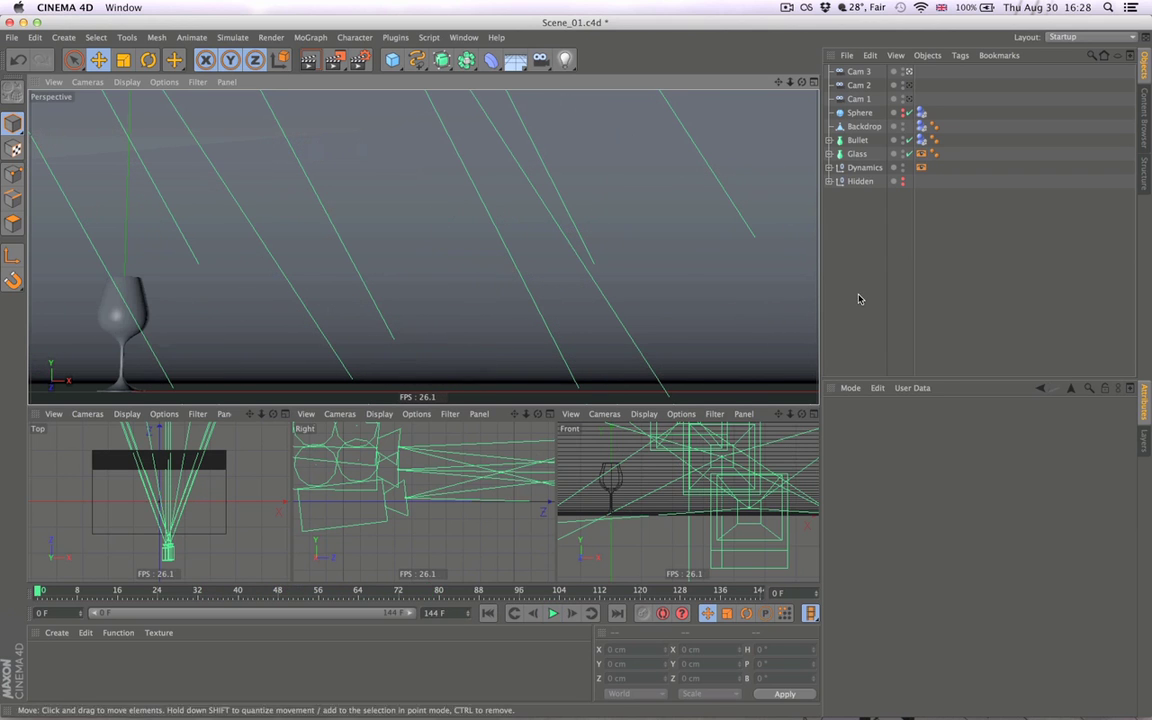
Duplicate Cam 3 with copy and paste and rename the copy Cam 4.
left_click(862, 74)
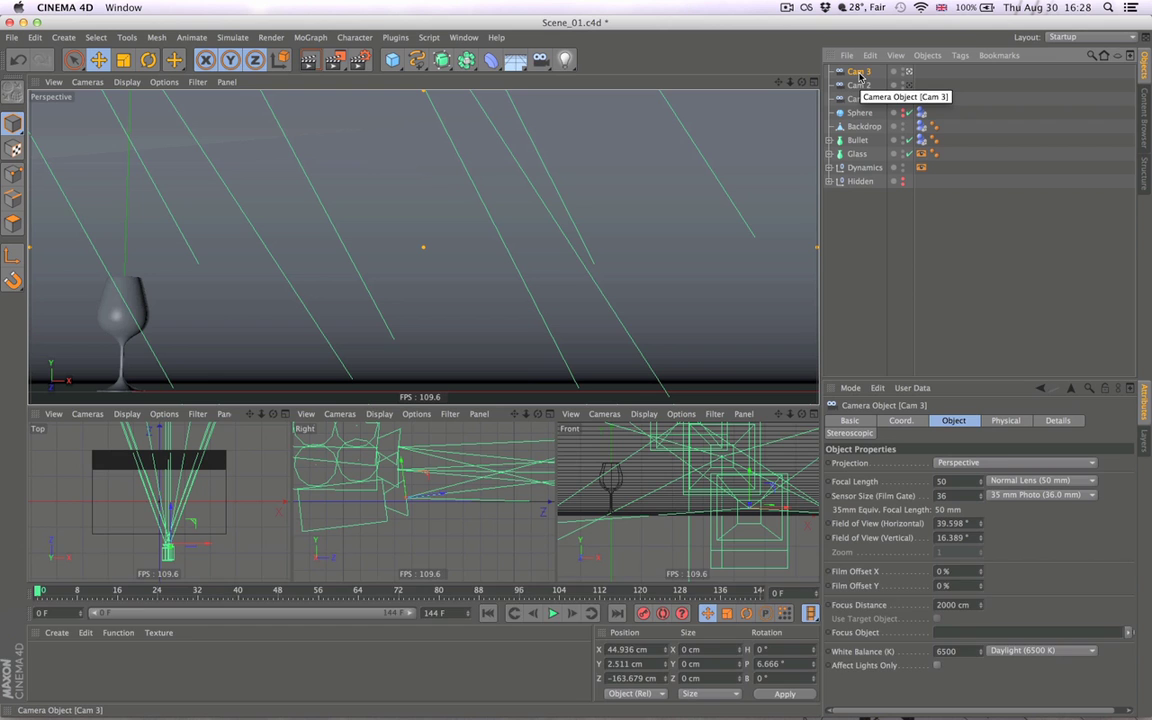
key("super")
key("super+c")
key("super+v")
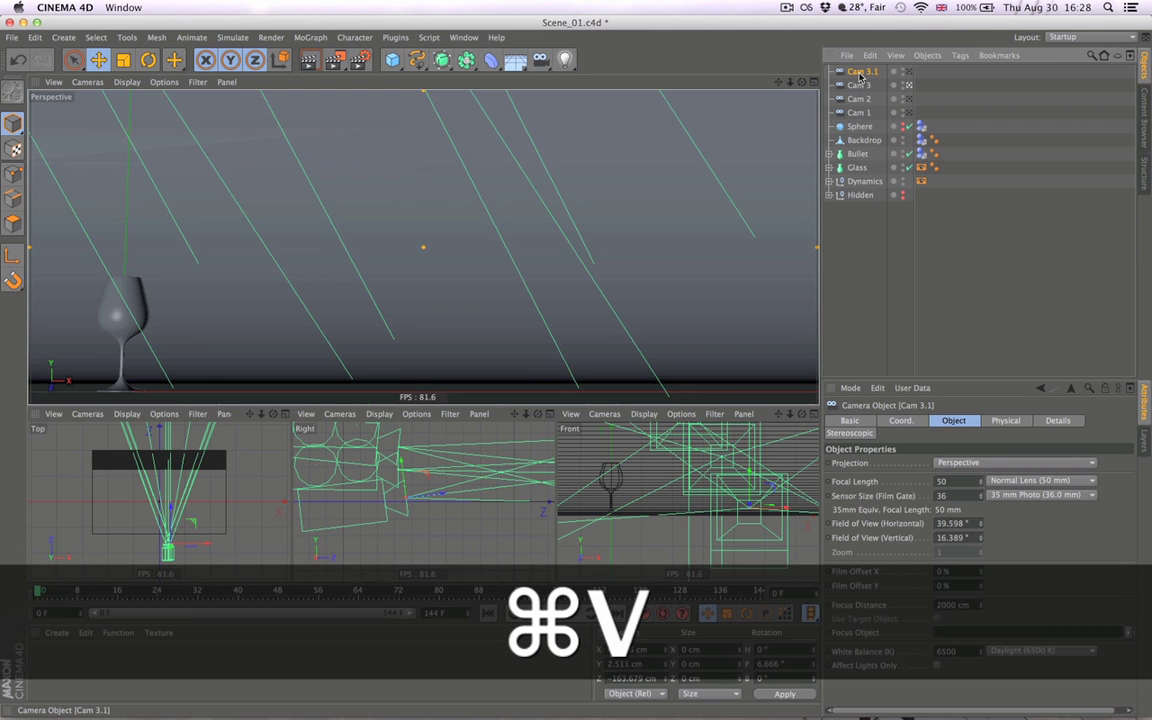
double_click(873, 73)
left_click_drag(868, 72, 896, 73)
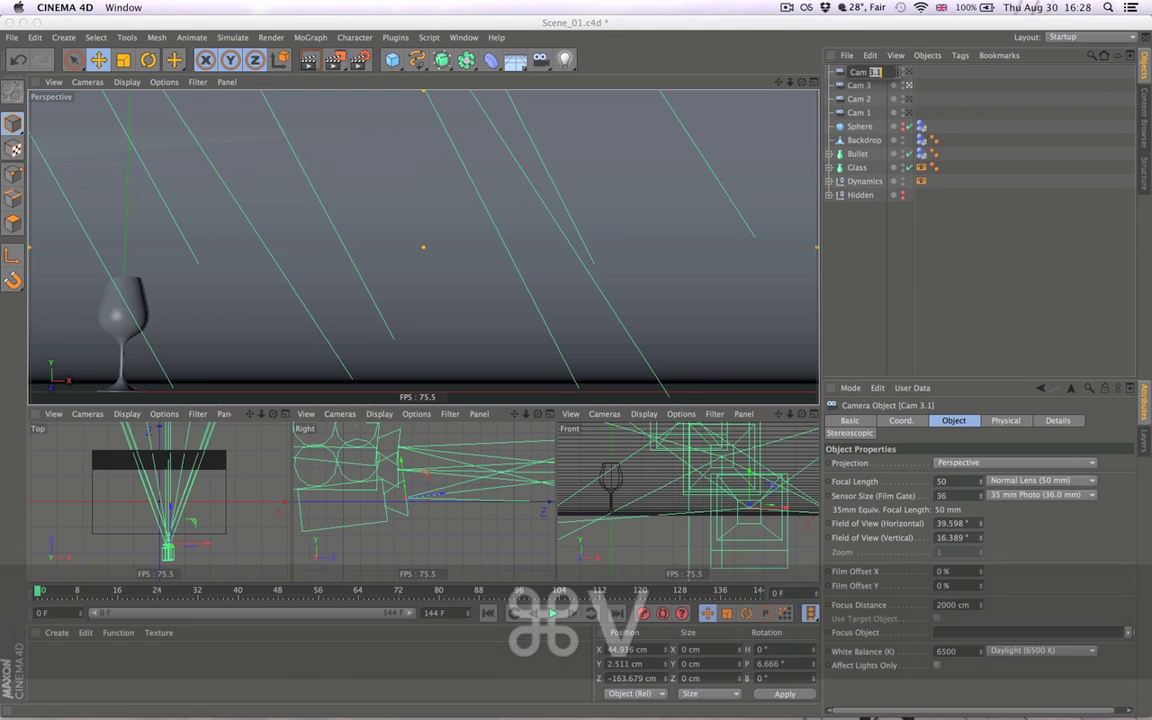
type("4")
key("Return")
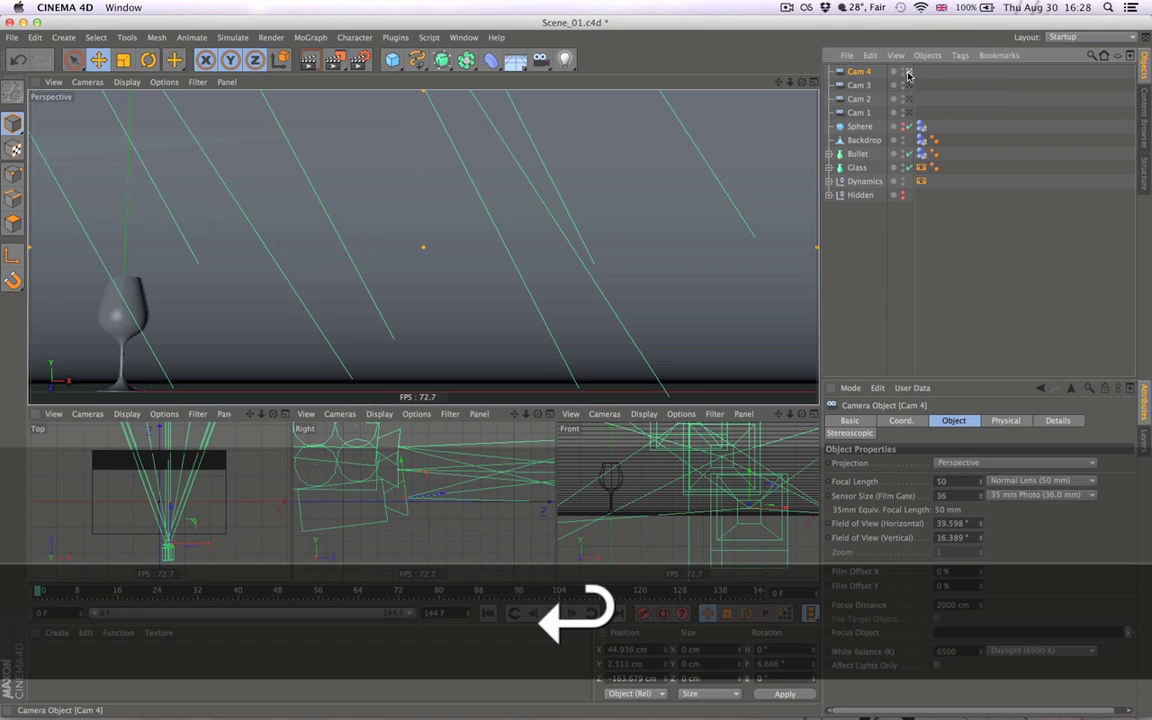
Pitch Cam 4 by -90° to face downward and raise it above the scene to about Y 137.7 cm, Z -13.3 cm.
key("r")
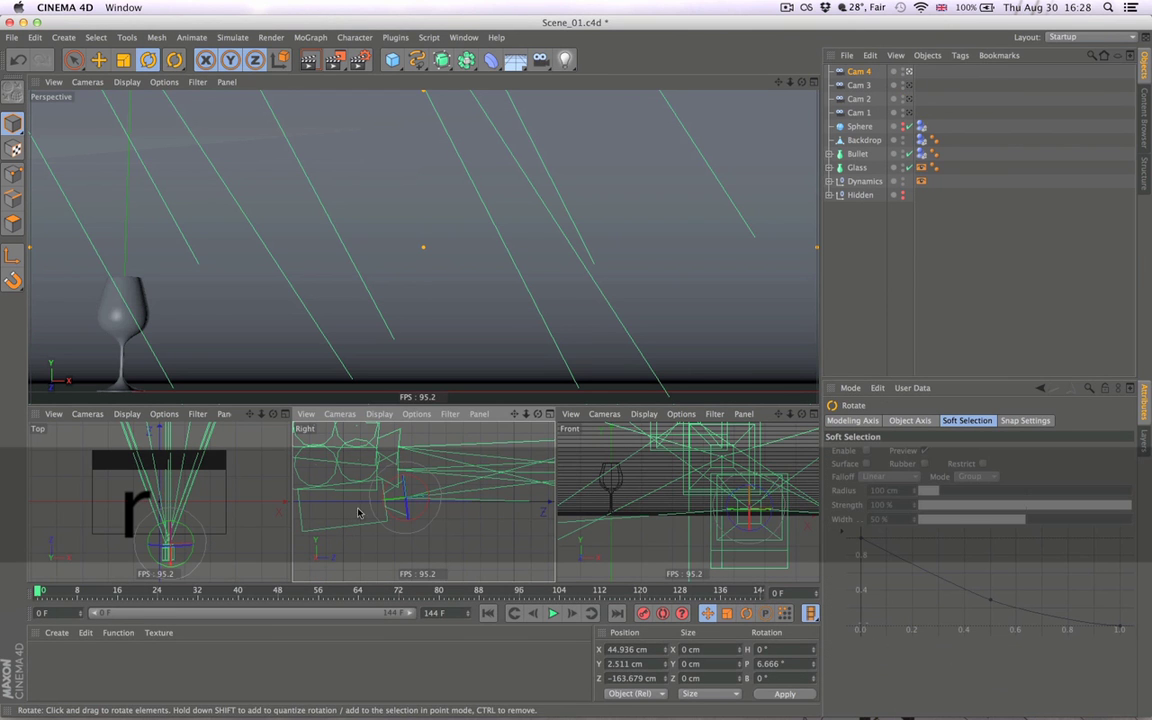
left_click_drag(413, 480, 424, 506, "shift")
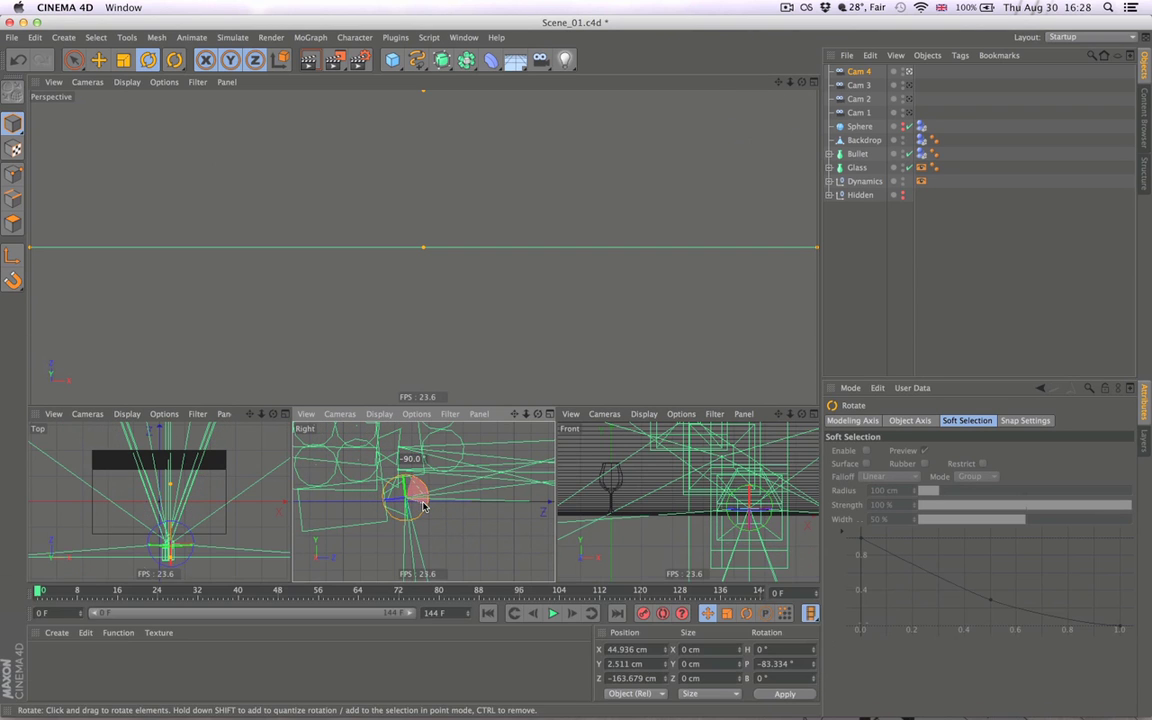
key("e")
right_click_drag(459, 480, 325, 506, "alt")
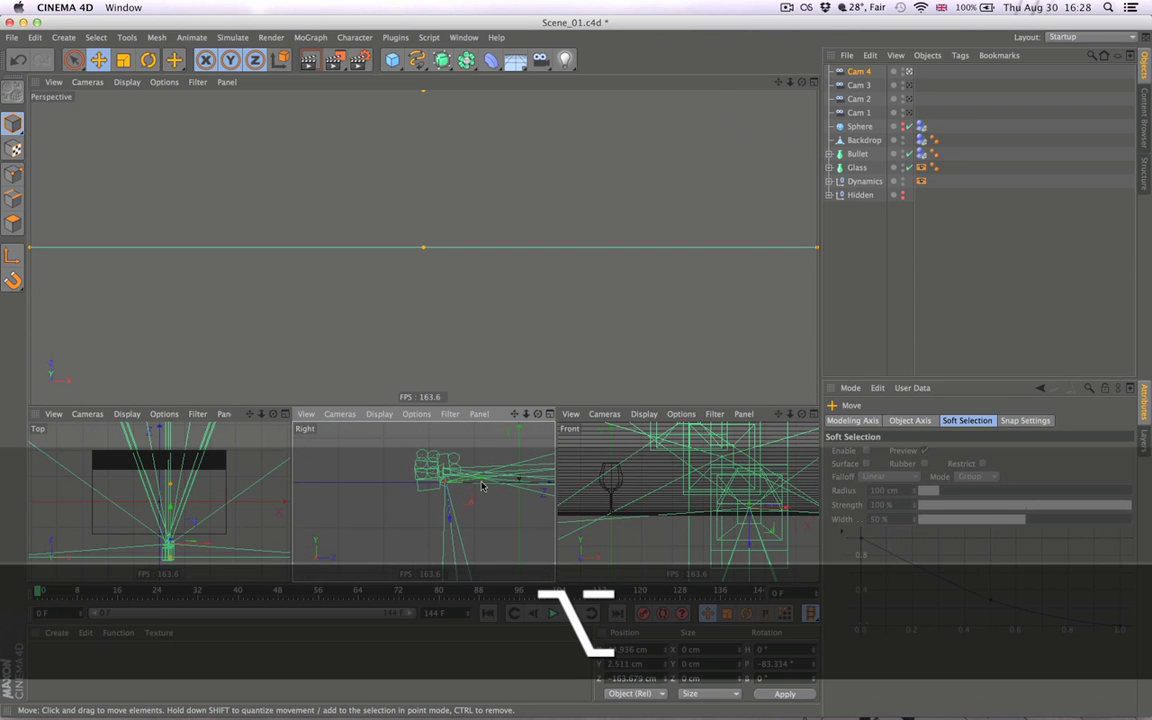
middle_click_drag(482, 486, 422, 541, "alt")
left_click_drag(415, 557, 474, 497)
Shift Cam 4 along X to about 20 cm so the glass comes further into its frame.
right_click_drag(800, 473, 762, 474, "alt")
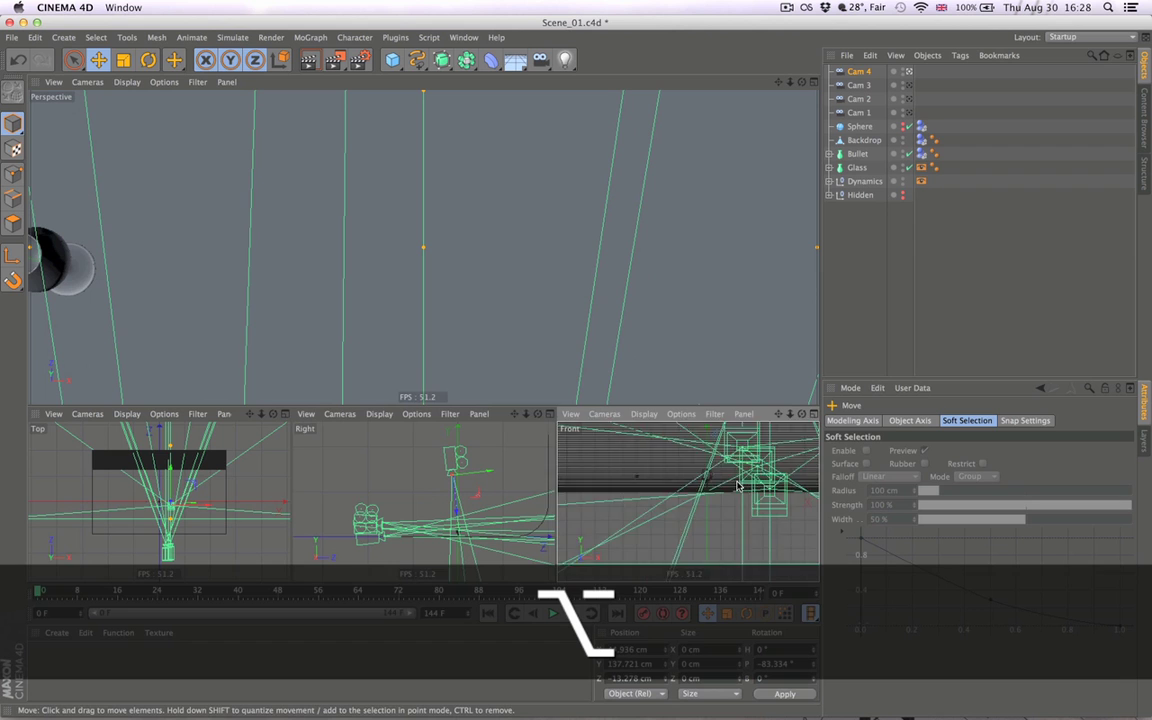
middle_click_drag(738, 447, 680, 506, "alt")
right_click_drag(733, 453, 694, 458, "alt")
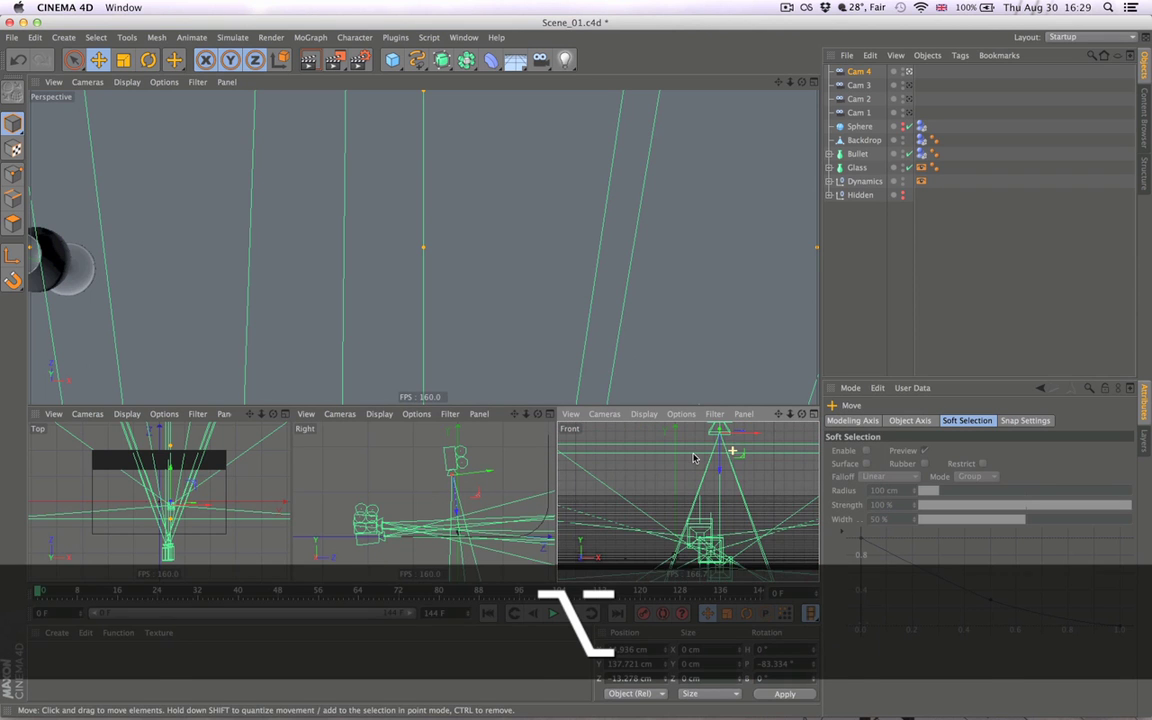
left_click_drag(746, 434, 727, 437)
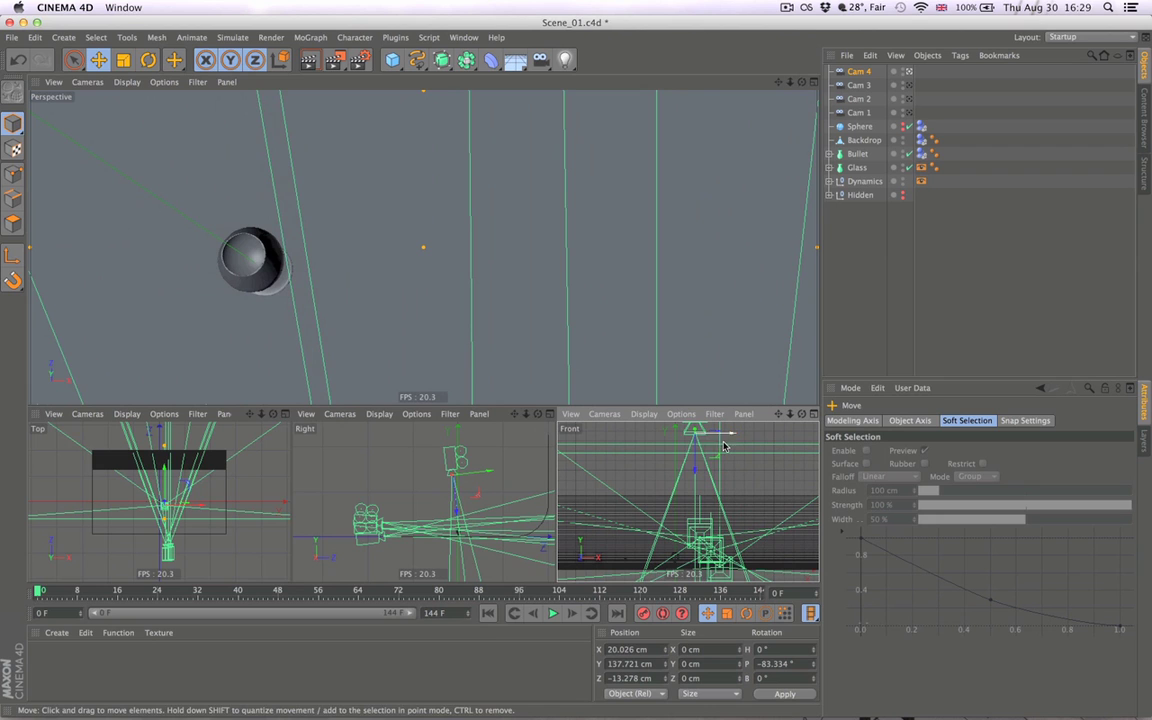
Set Cam 4's pitch rotation to -90°.
key("r")
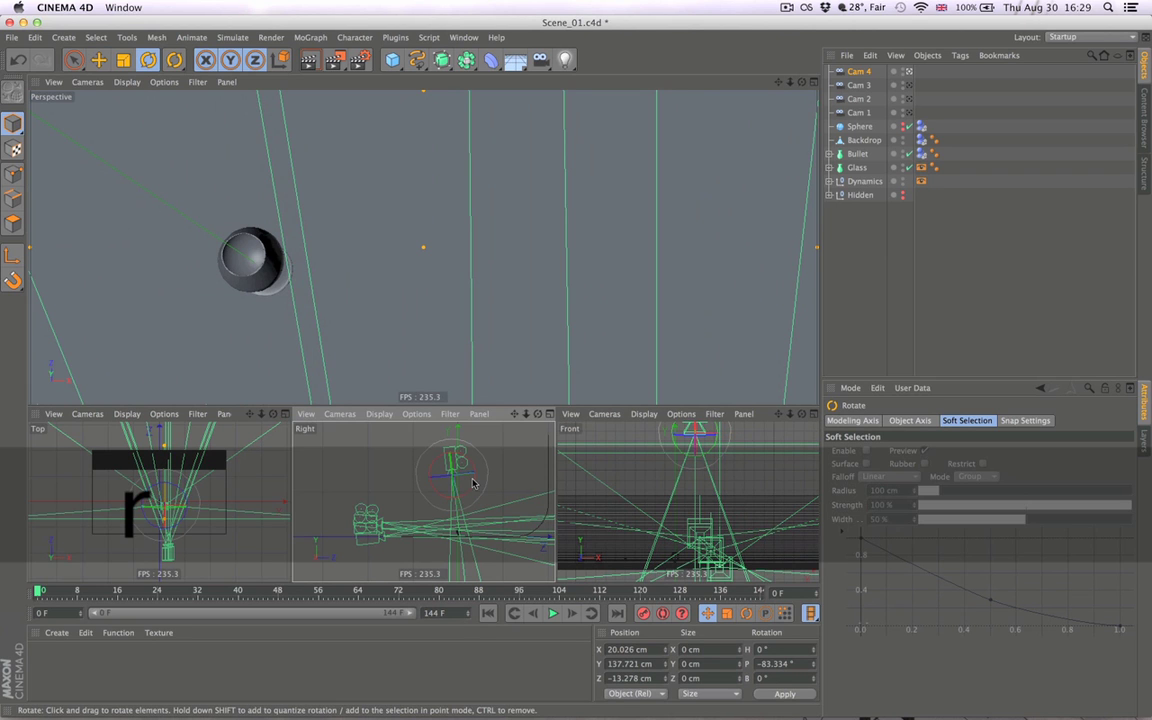
left_click(761, 663)
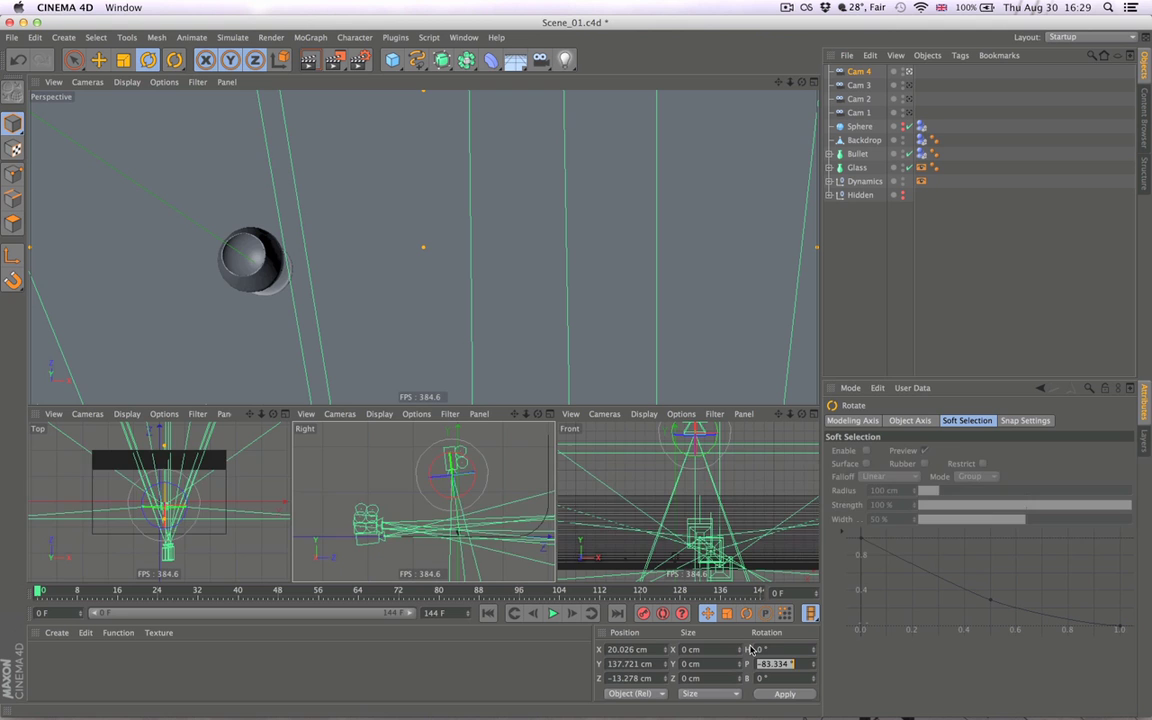
type("/90")
key("BackSpace")
key("BackSpace")
key("BackSpace")
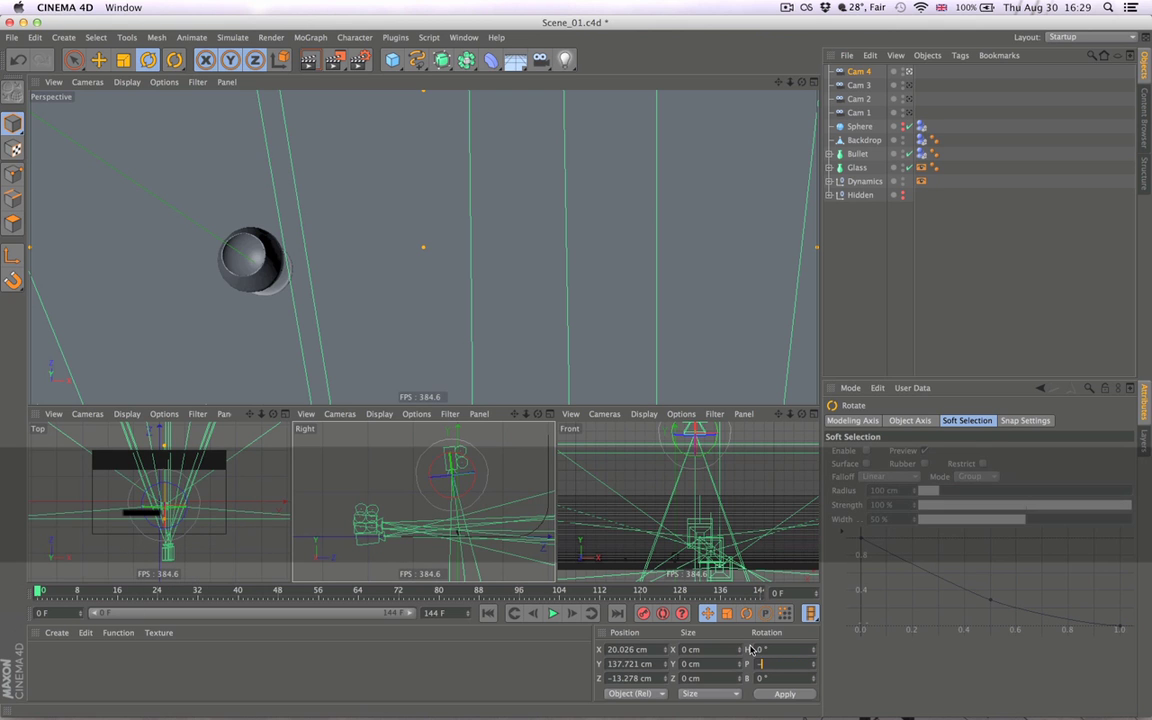
type("-90")
key("Return")
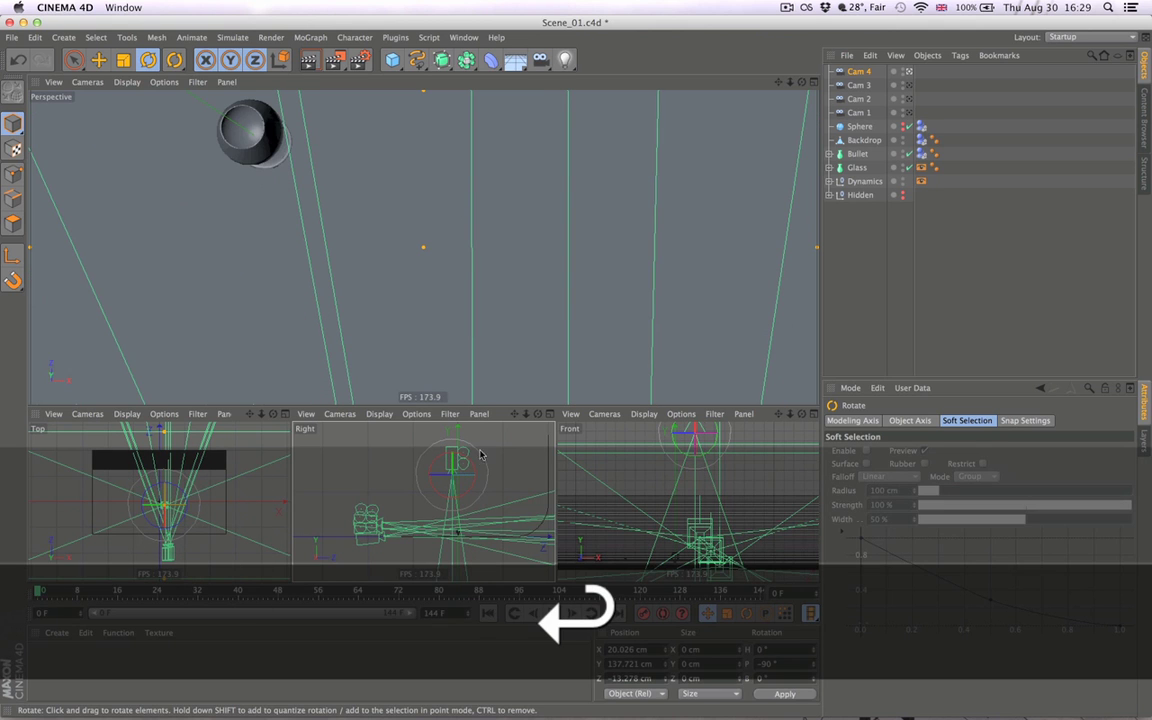
Move Cam 4 to about Z -8.8 cm and tilt its pitch to about -86.4°, then deselect it.
key("e")
mouse_move(477, 477)
left_mouse_down()
mouse_move(436, 462)
mouse_move(478, 478)
left_mouse_up()
key("r")
key("e")
left_click(882, 364)
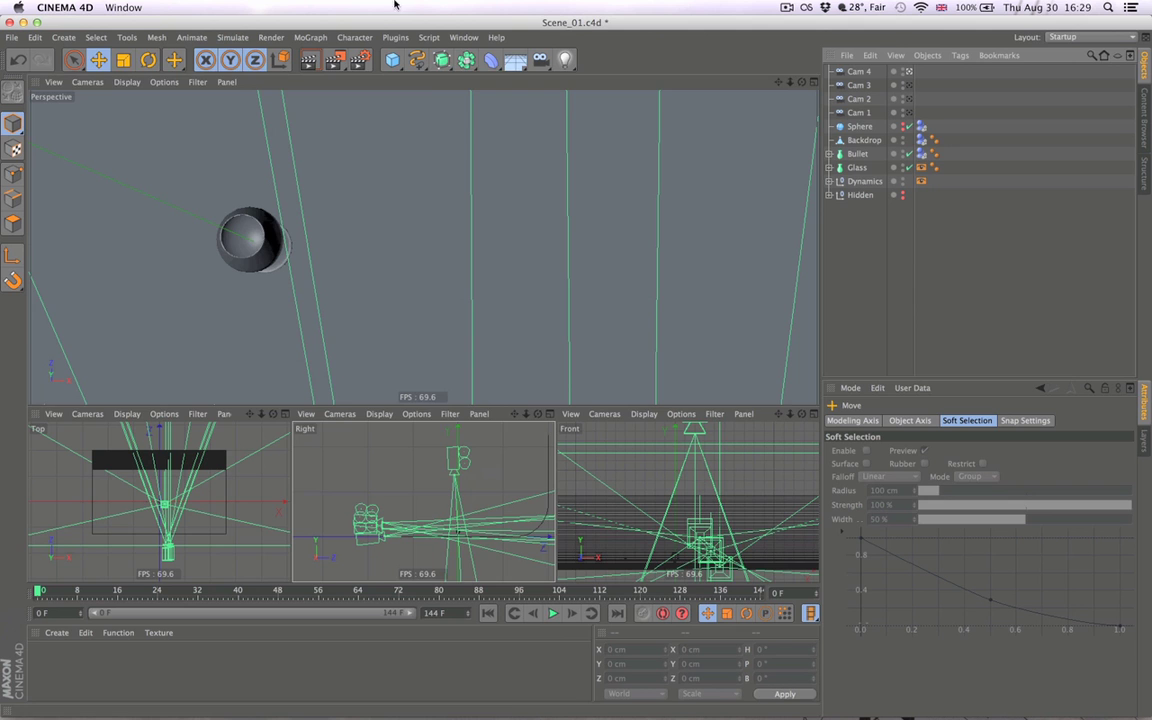
Play the animation up to frame 17, set Cam 4's pitch to -88° and shift the camera to about Z -4.2 cm.
left_click(552, 614)
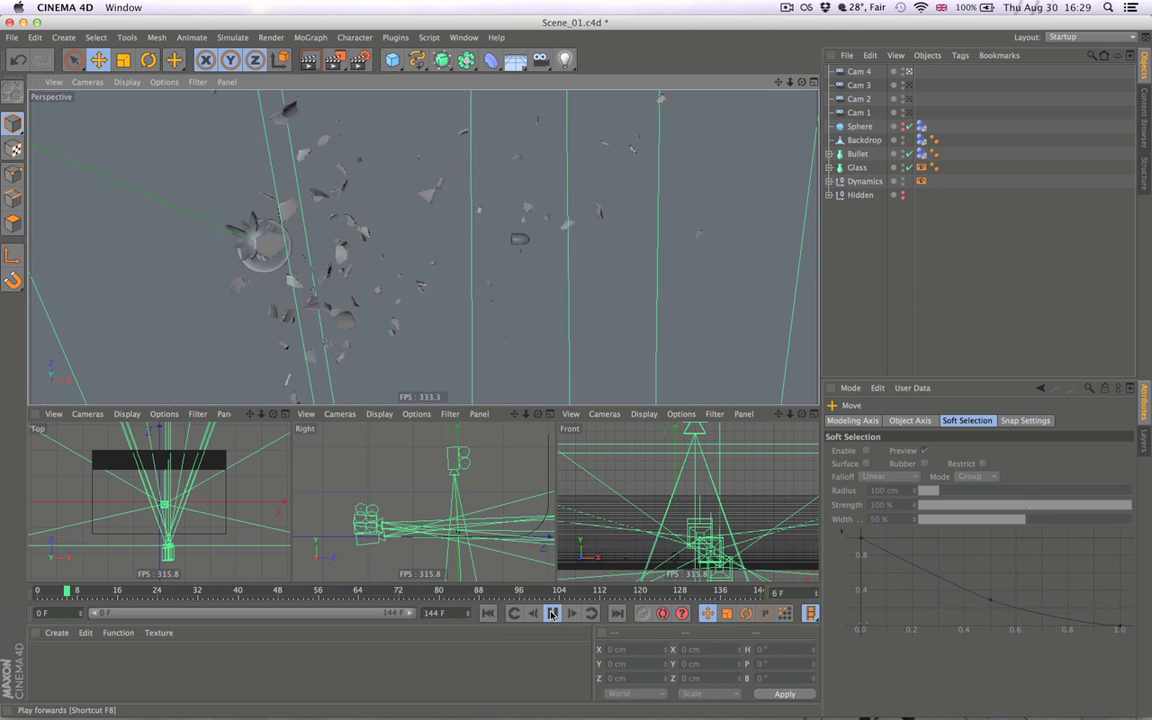
left_click(858, 71)
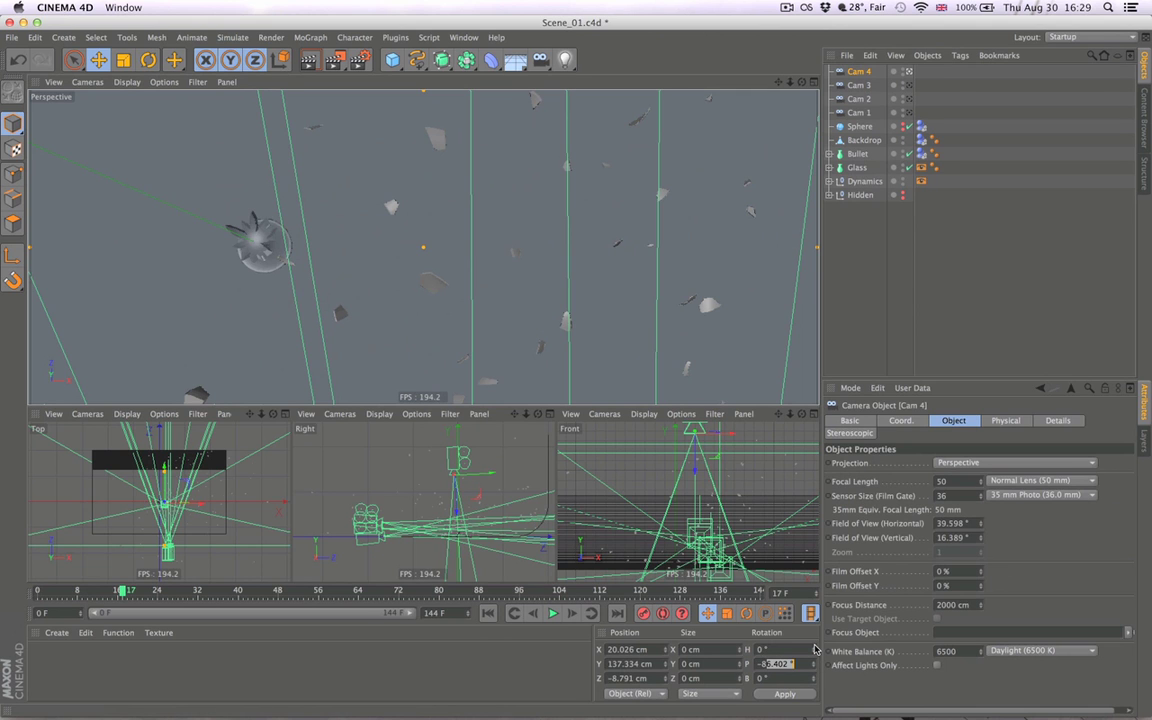
type("8")
key("Return")
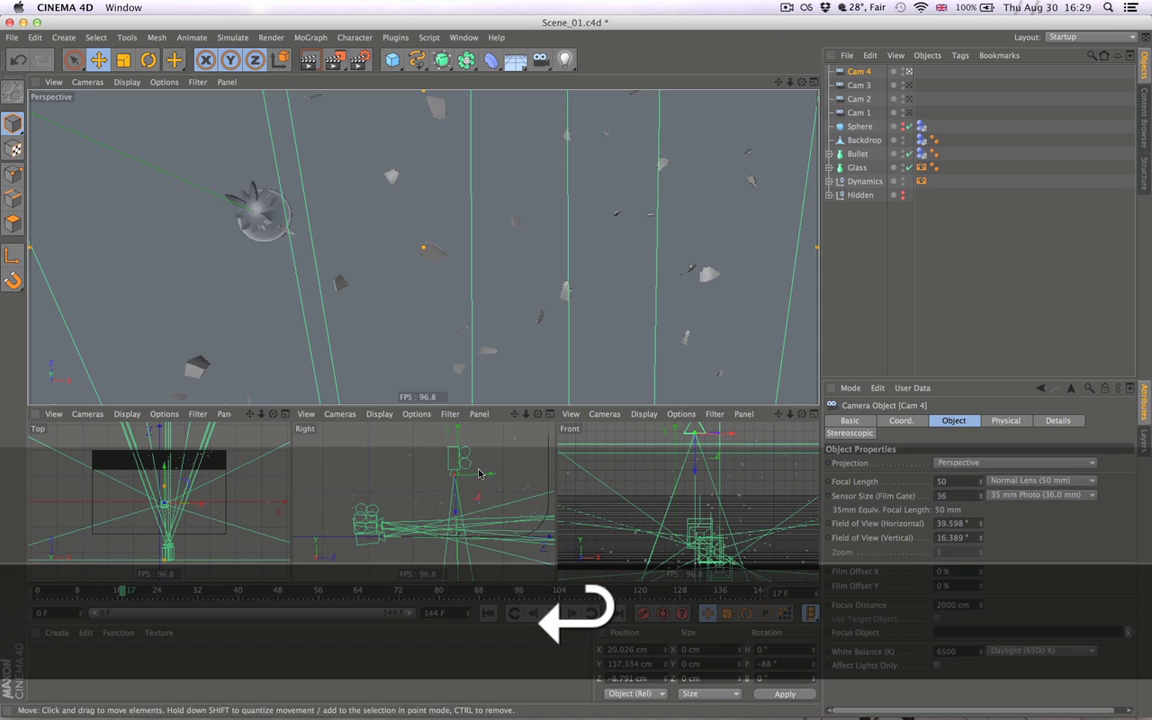
left_click_drag(479, 473, 481, 478)
left_click(933, 336)
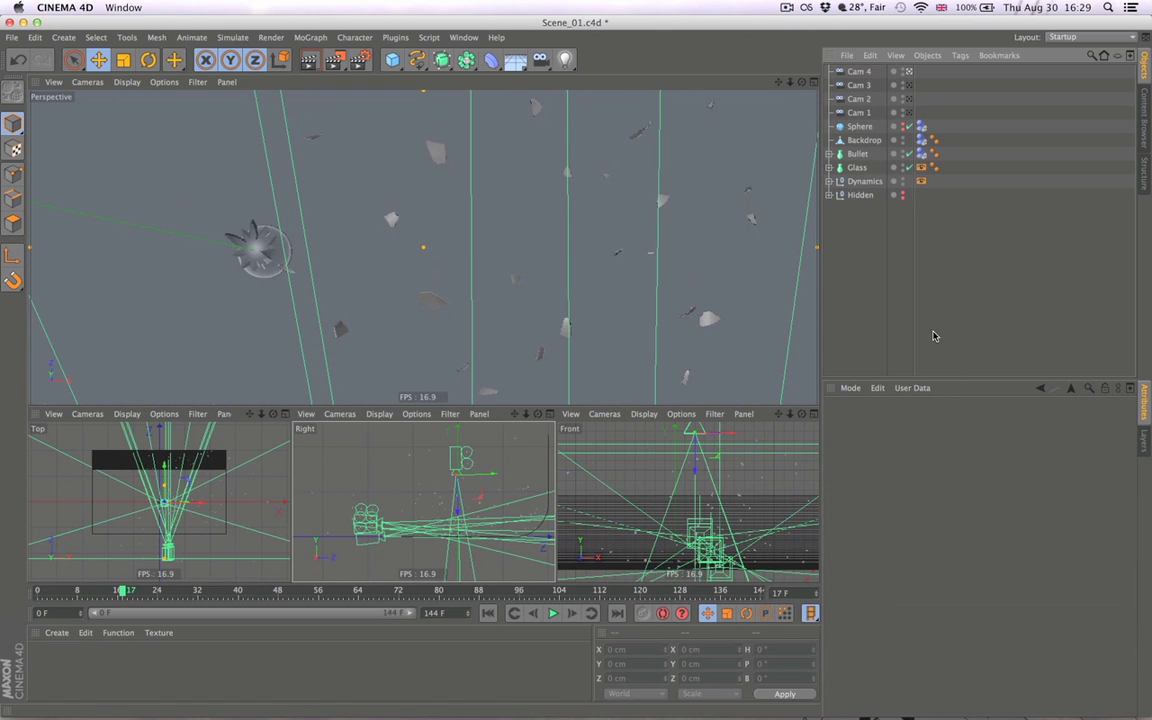
Replay the shattering animation through Cam 4 and shift the camera along X to about 39.4 cm.
left_click(553, 613)
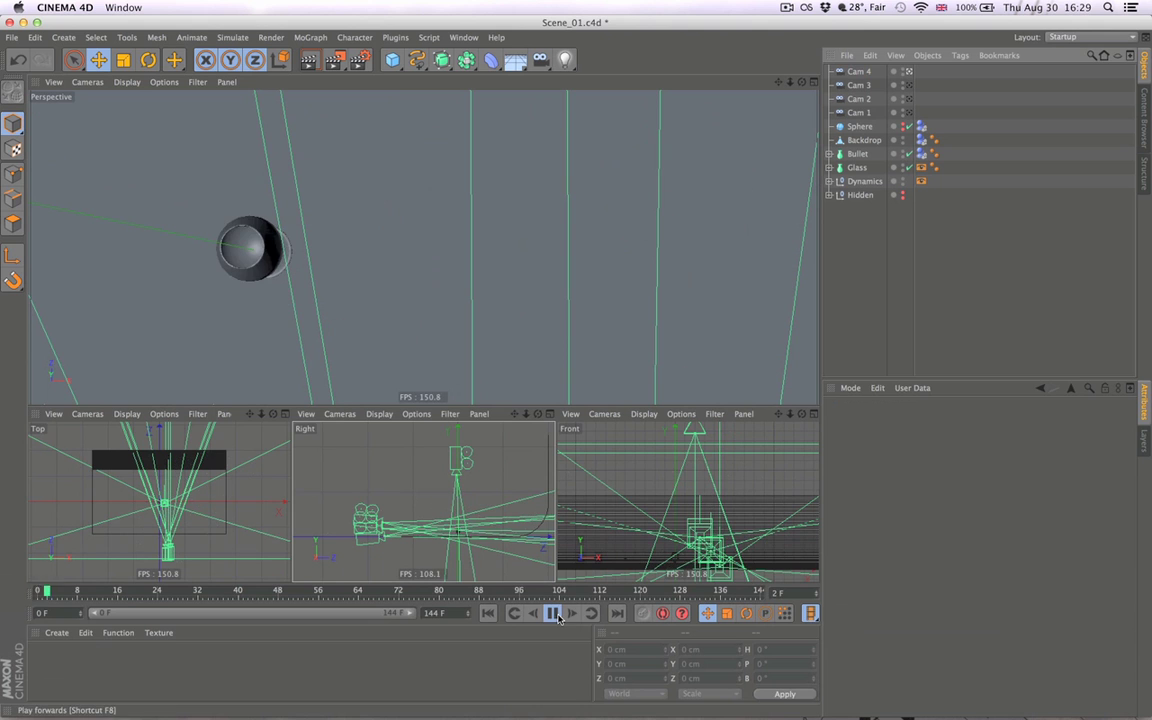
left_click(455, 106)
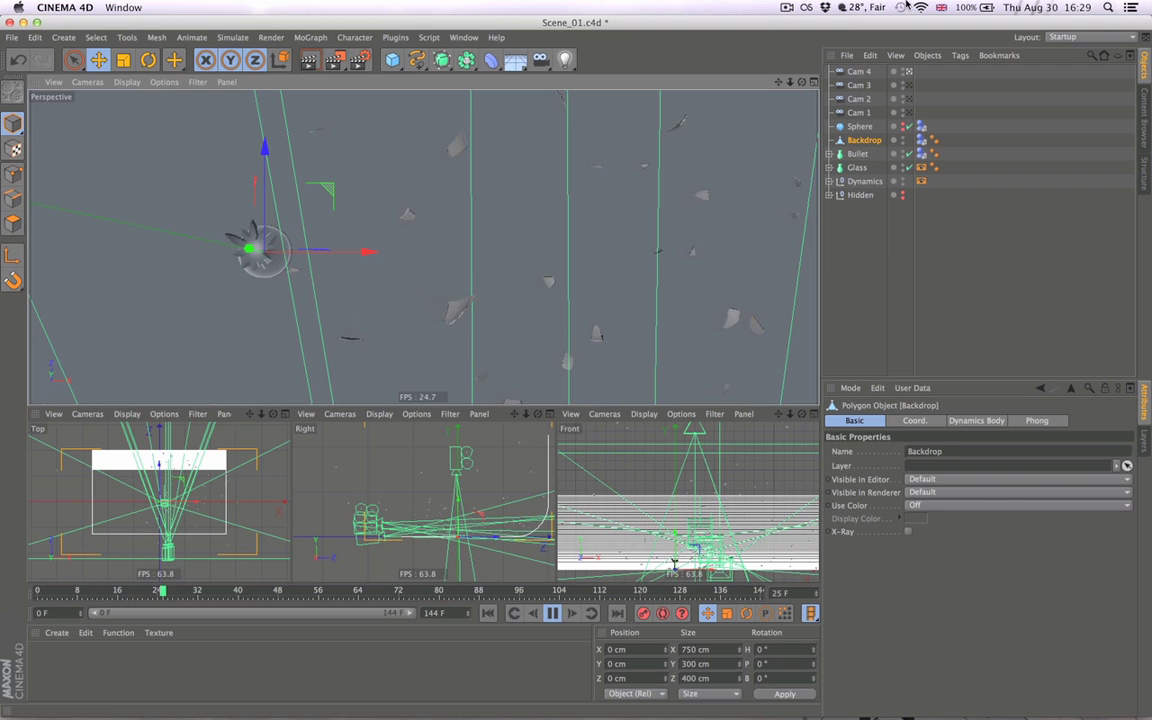
left_click(860, 72)
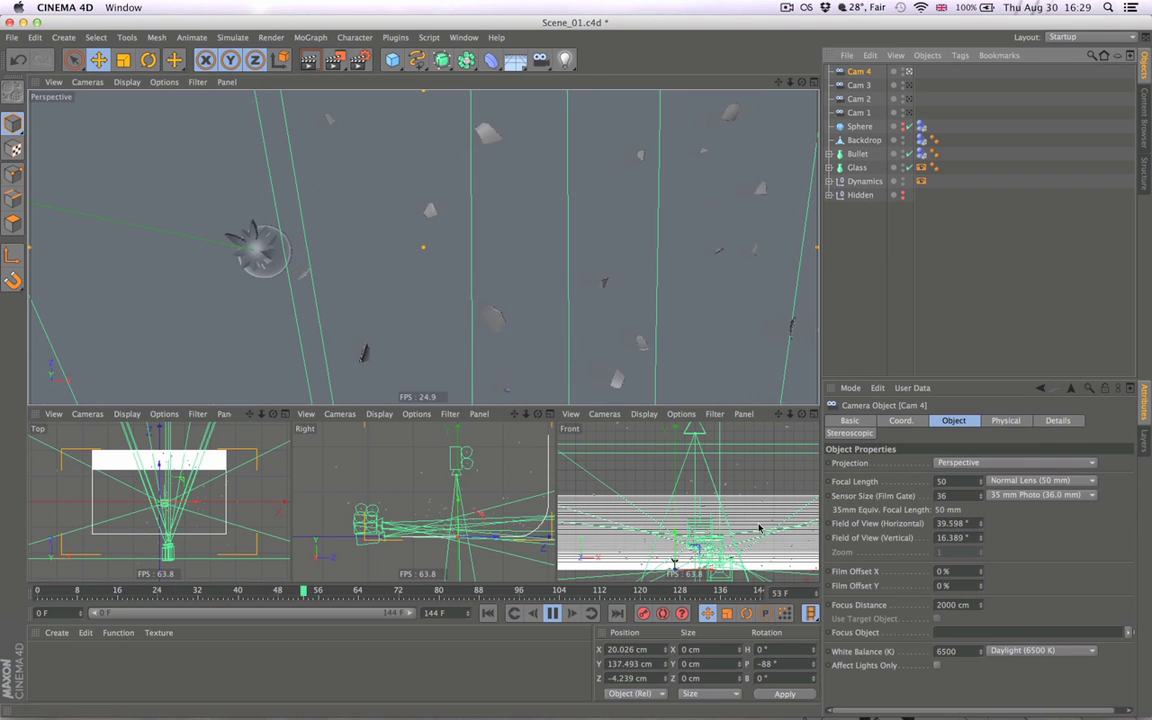
right_click_drag(737, 436, 721, 450, "alt")
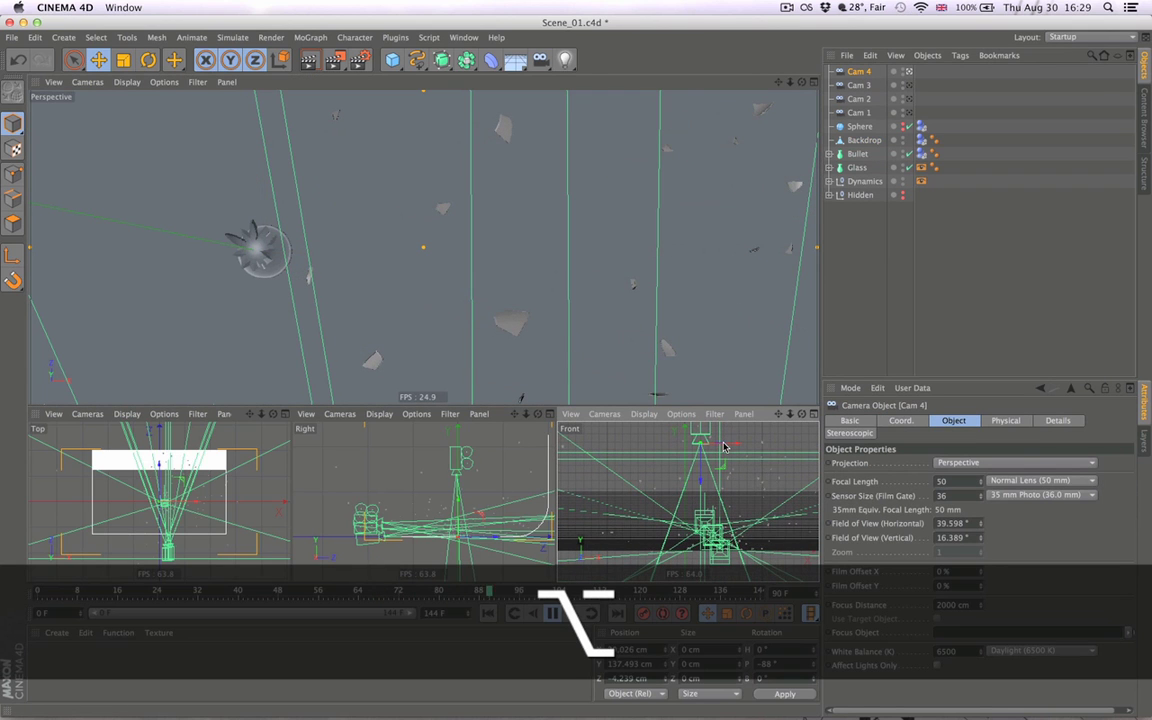
left_click_drag(725, 447, 748, 448)
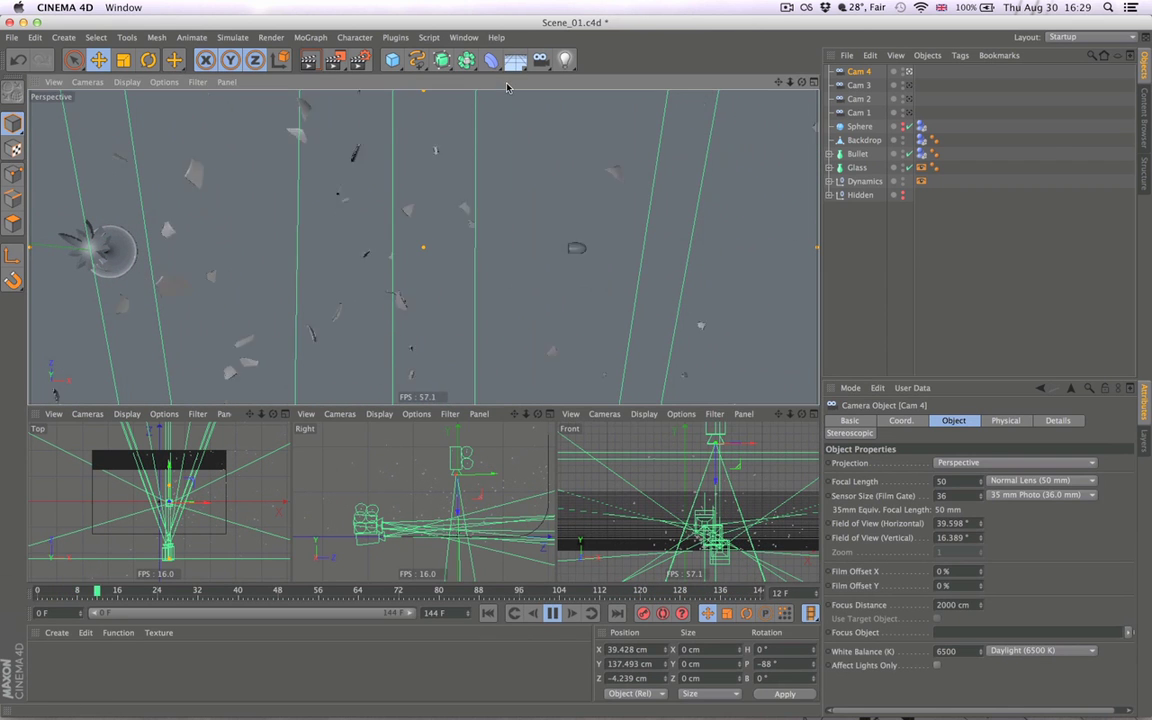
Deselect Cam 4, review the shattering through its new framing, stop the playback and return to the first frame.
left_click(510, 578)
left_click(489, 613)
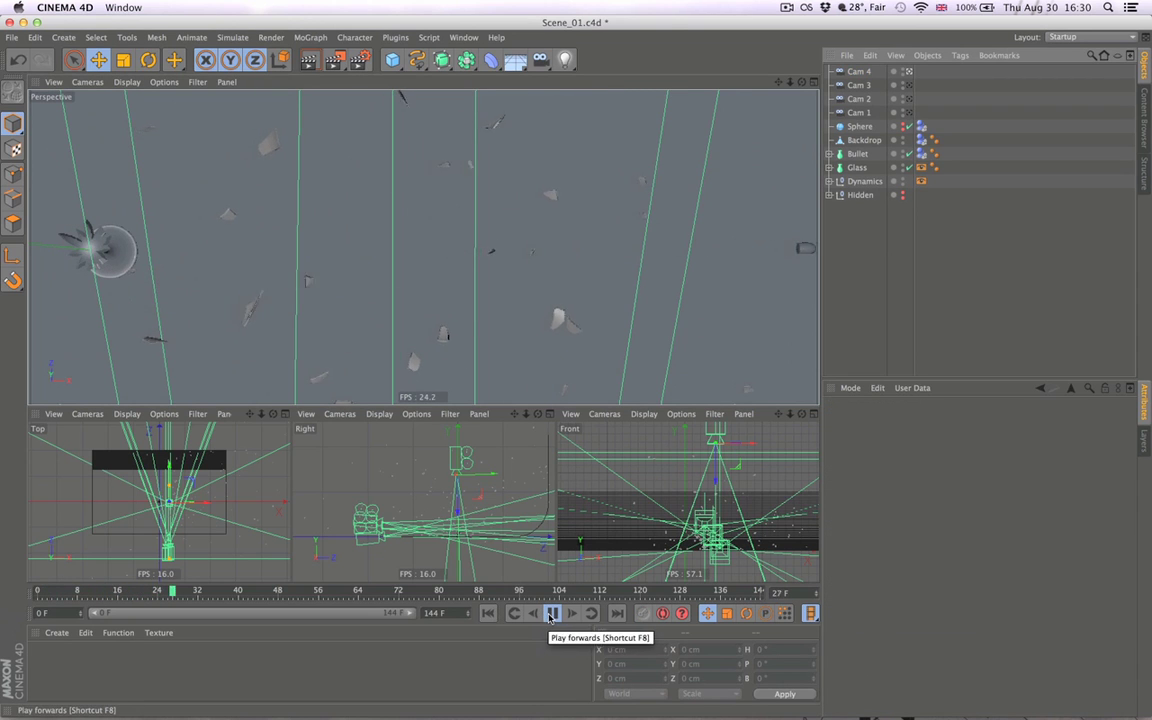
left_click(551, 614)
left_click(488, 614)
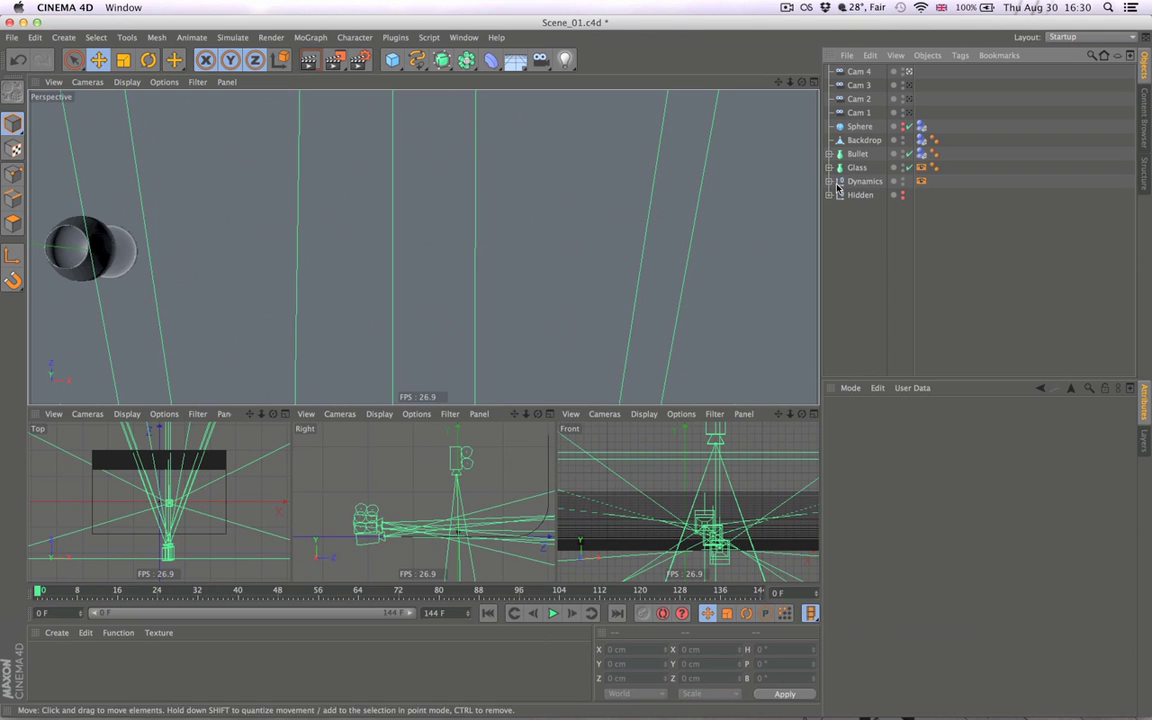
Duplicate Cam 4 with copy and paste and rename the copy Cam 5.
left_click(856, 71)
key("super+c")
key("super+v")
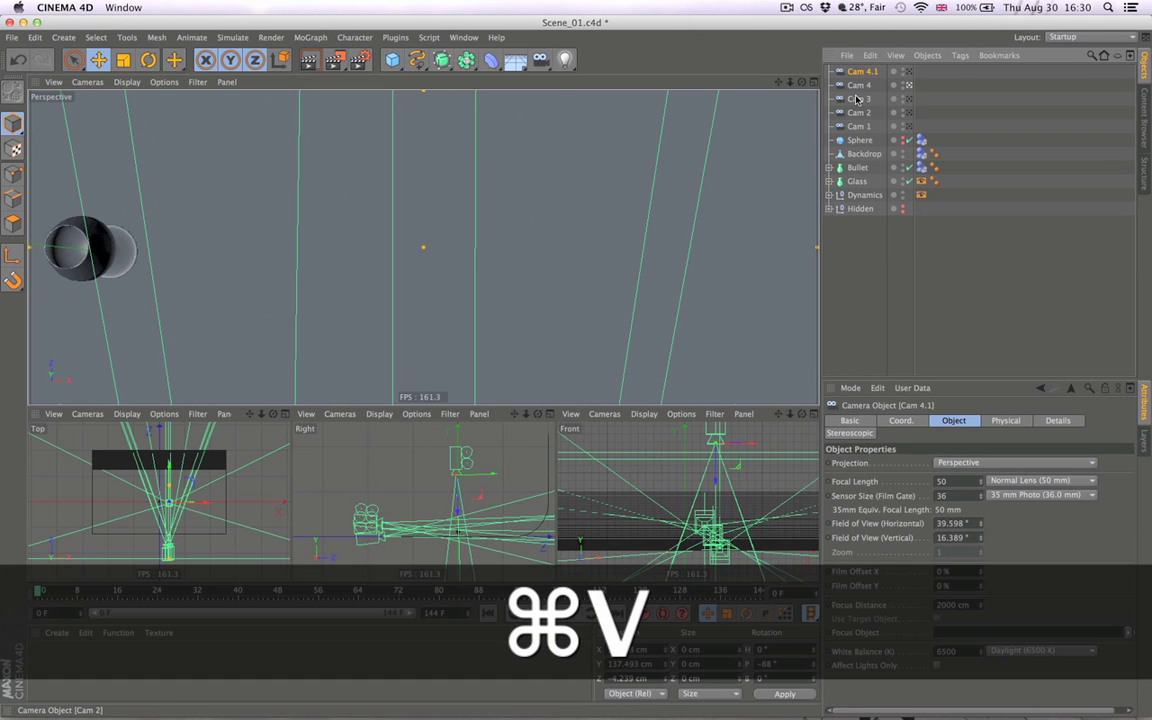
double_click(861, 74)
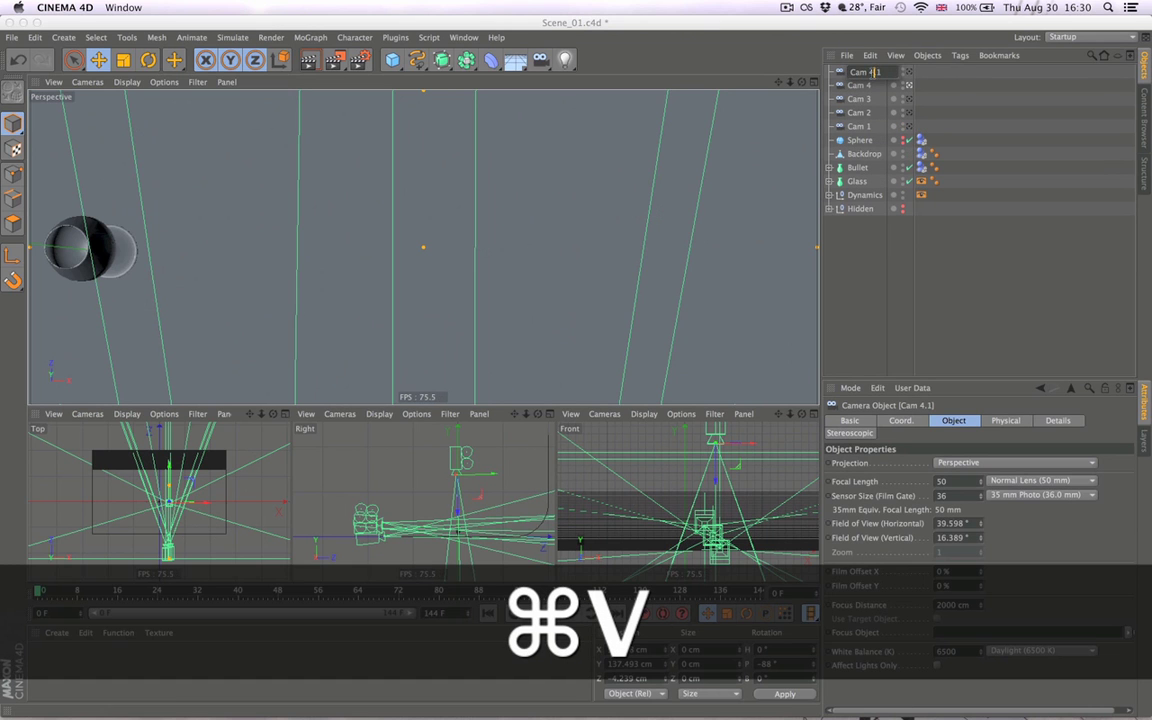
type("5")
key("Return")
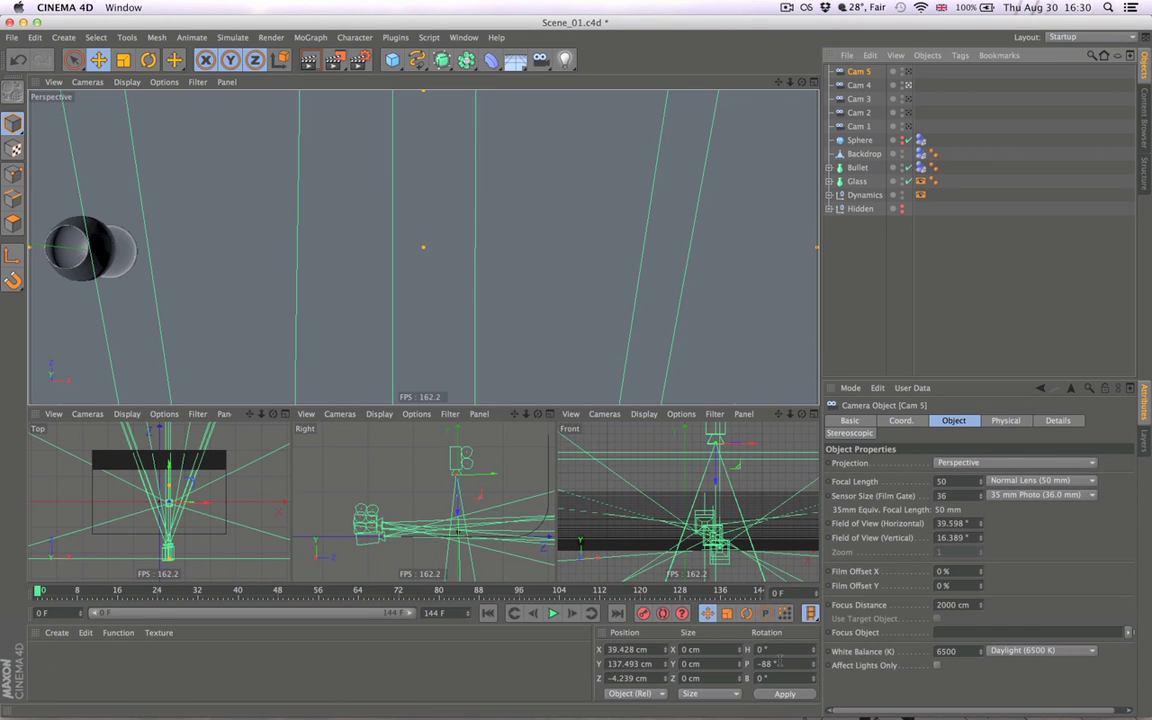
Set Cam 5's pitch to 0° and rotate its heading to 90° so it points sideways along the X axis.
double_click(779, 662)
type("0")
key("Return")
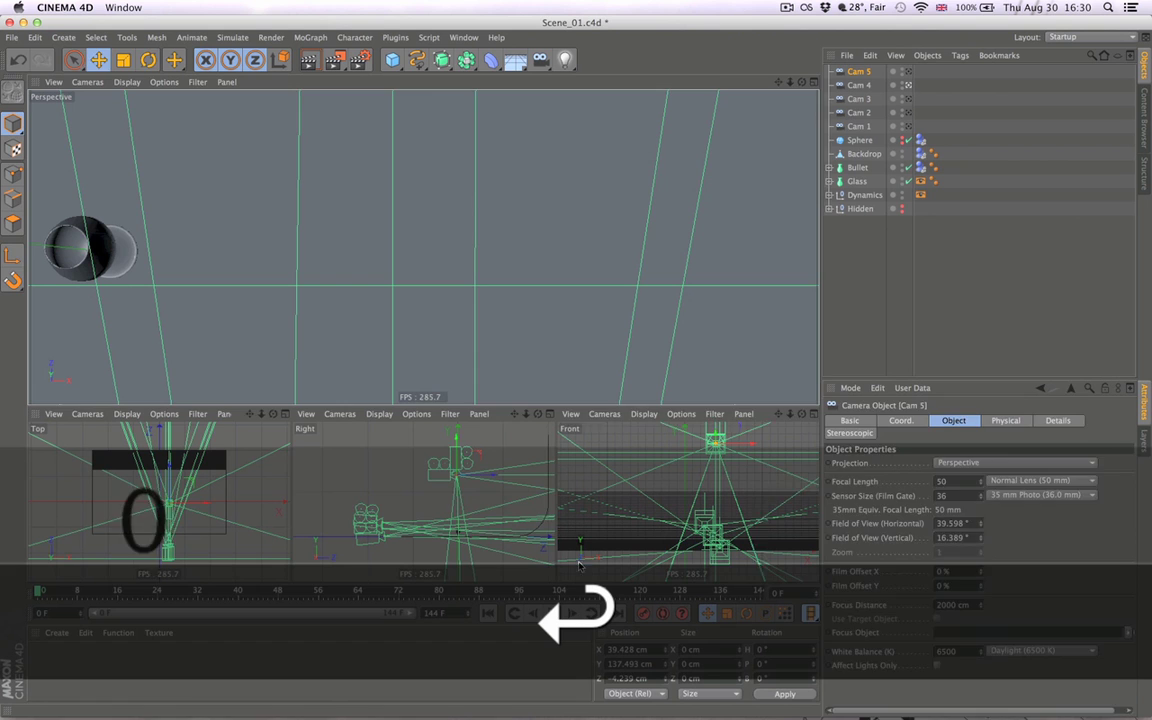
key("r")
left_click_drag(436, 477, 591, 477, "shift")
Look through Cam 5 and move it to about X 101.2 cm, Y 9.5 cm, shifting it along Z to centre the glass.
left_click(908, 71)
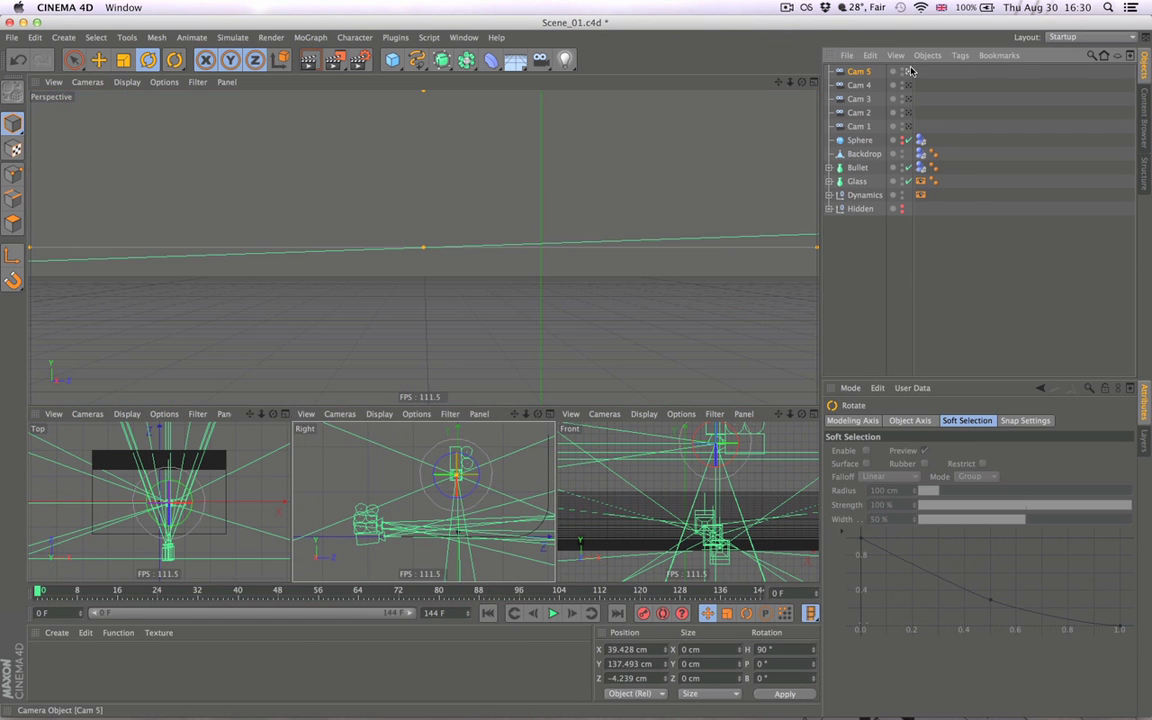
key("e")
left_click_drag(456, 441, 458, 497)
left_click_drag(684, 541, 727, 543)
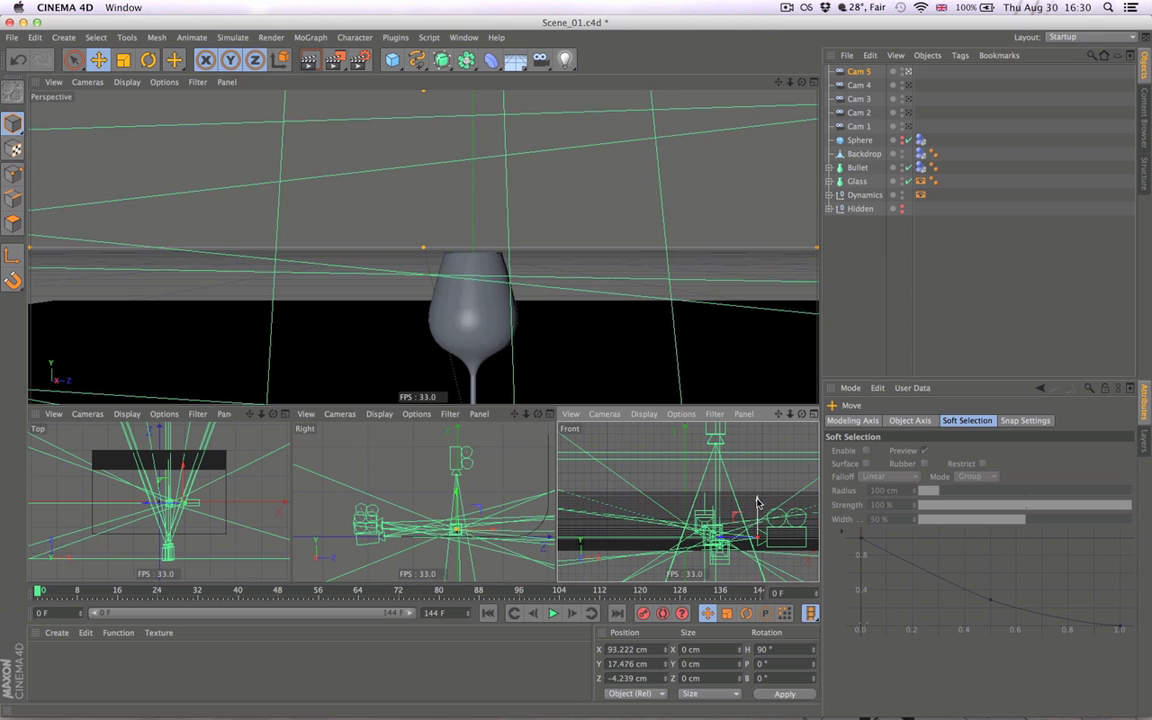
left_click_drag(757, 503, 742, 544)
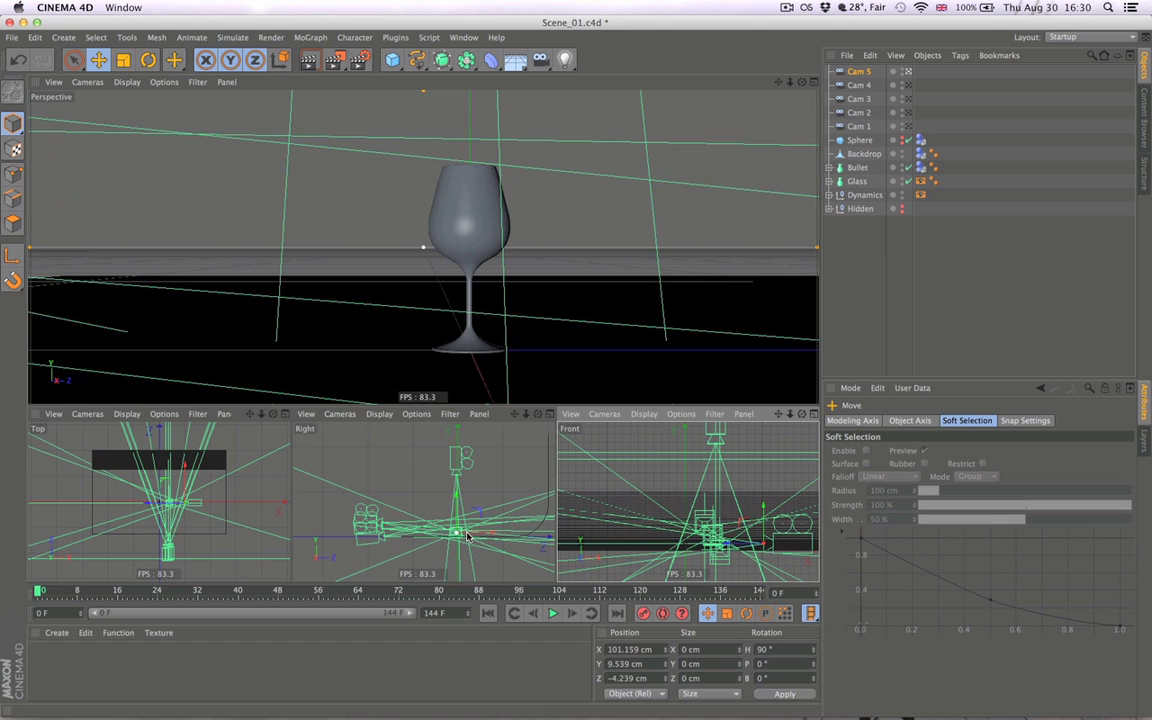
mouse_move(467, 537)
left_mouse_down()
mouse_move(490, 537)
mouse_move(479, 538)
left_mouse_up()
left_click(852, 300)
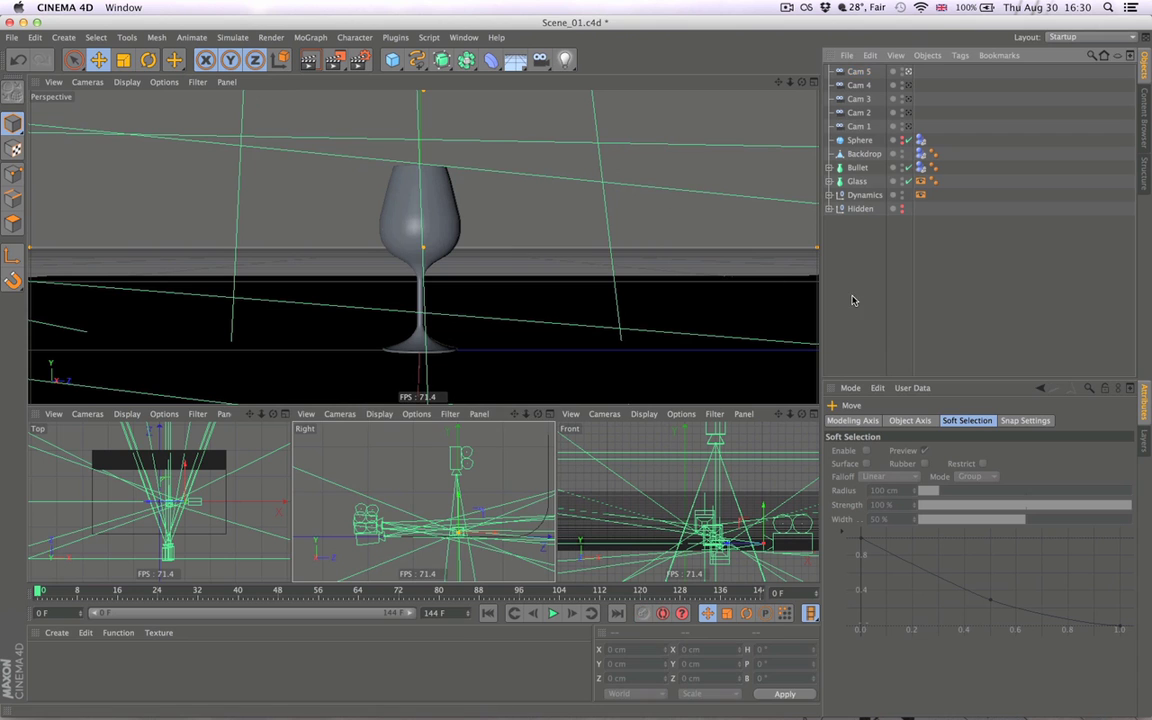
Select the Backdrop, enlarge the perspective view, leave Cam 5 and examine the Backdrop's extent relative to the cameras.
left_click(860, 141)
left_click(864, 155)
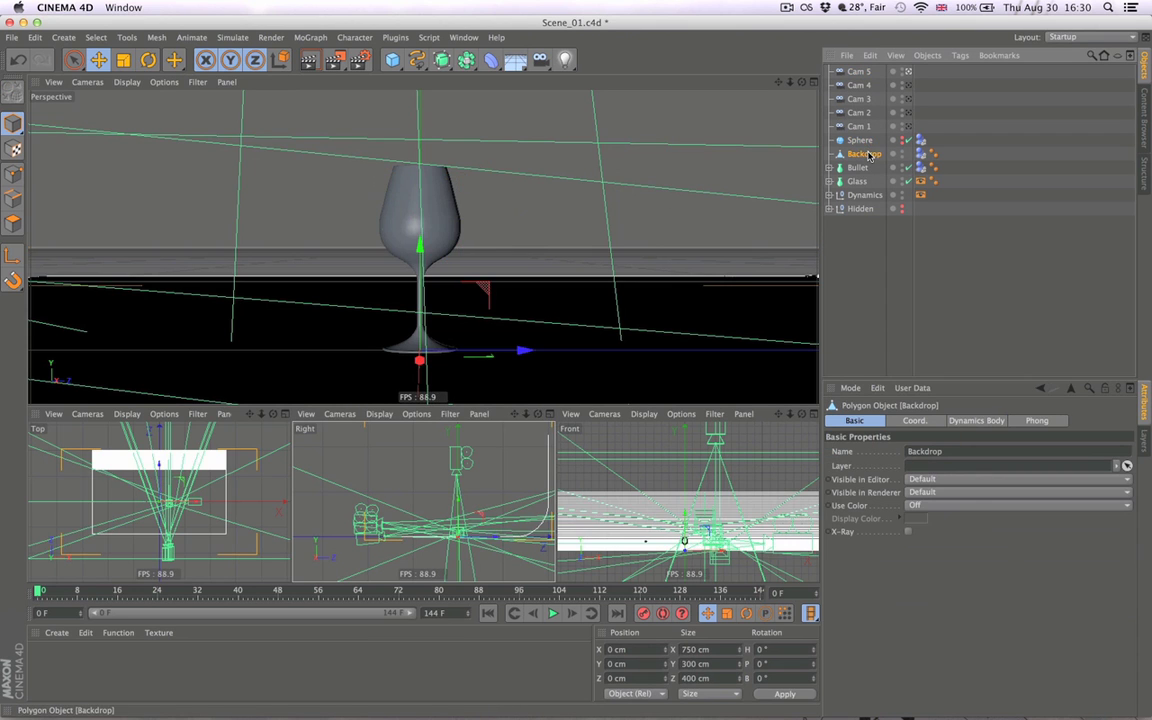
middle_click(615, 257)
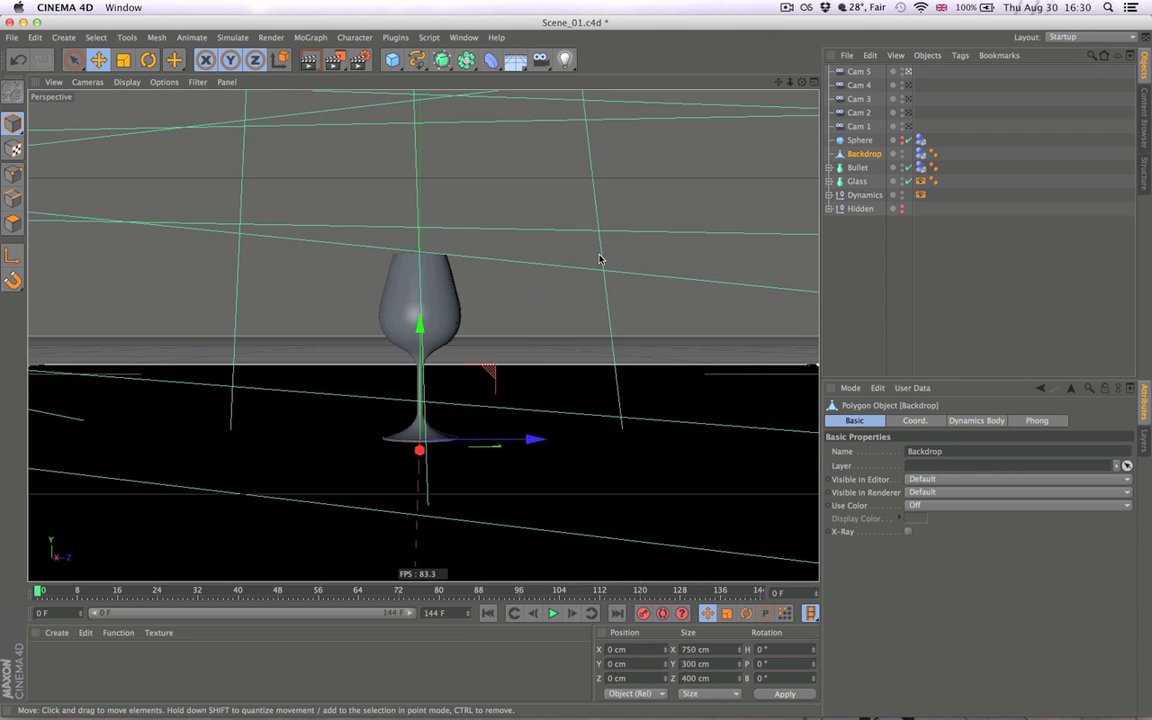
left_click(909, 72)
right_click_drag(628, 311, 445, 307, "alt")
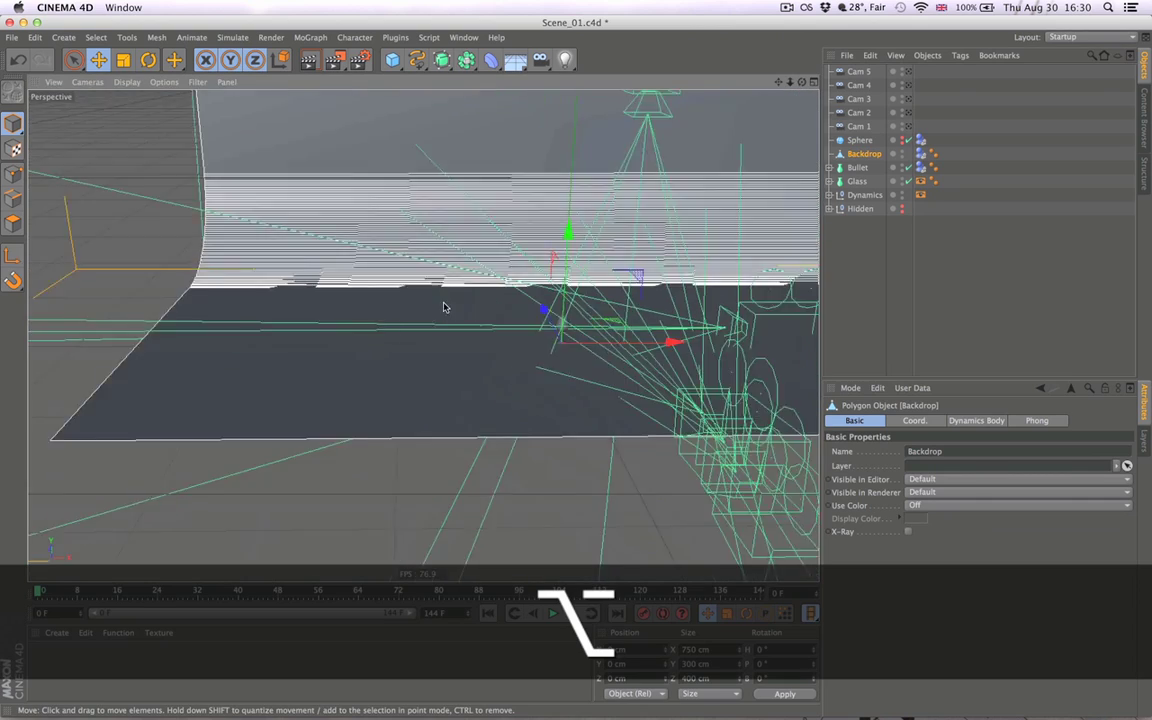
left_click_drag(445, 307, 545, 299, "alt")
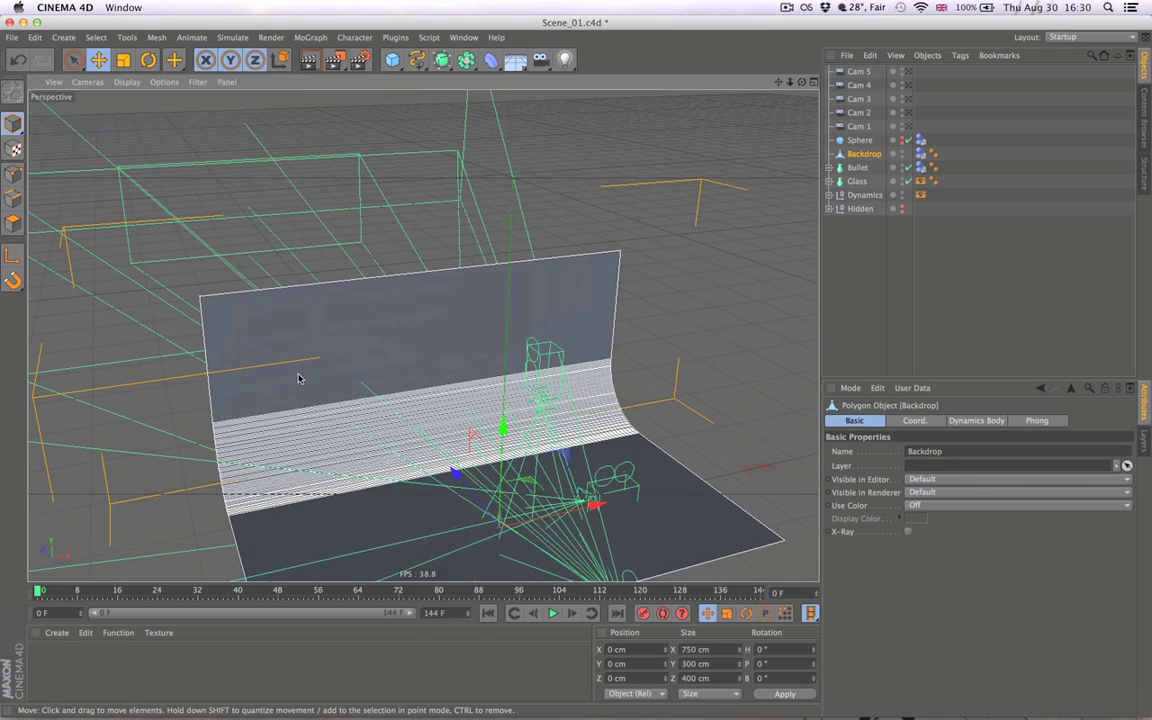
left_click_drag(298, 378, 425, 308, "alt")
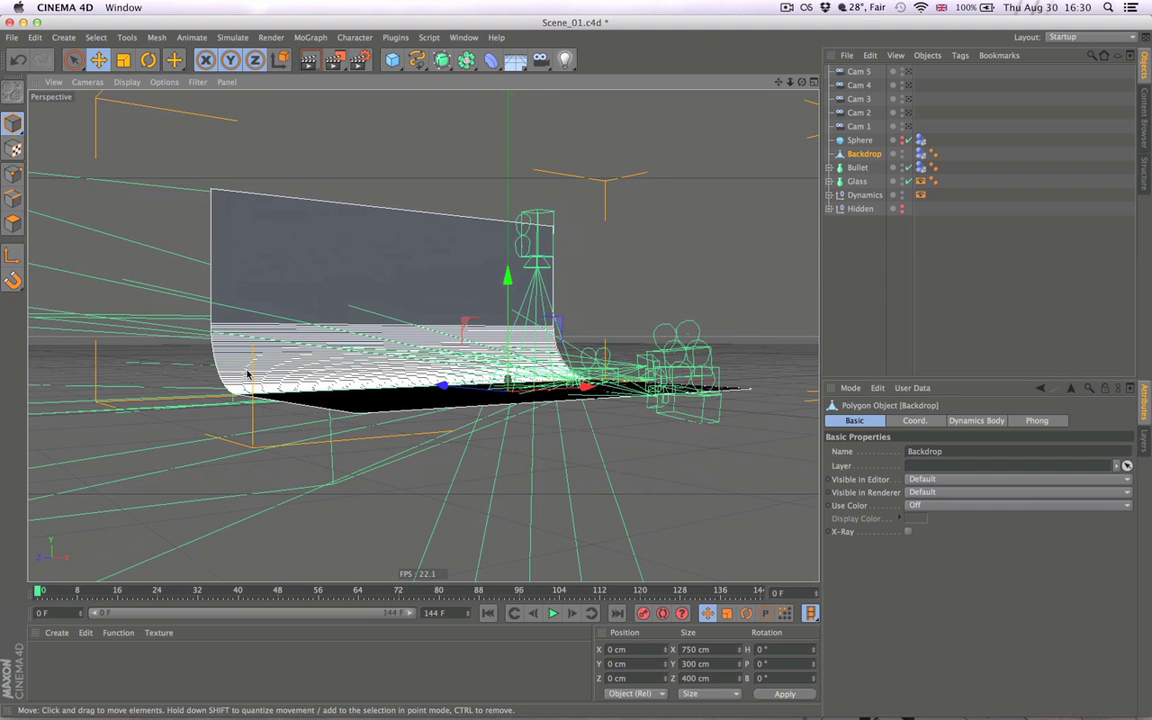
Look through Cam 5 again, play the shatter simulation to check the framing and return to frame 0.
left_click(957, 231)
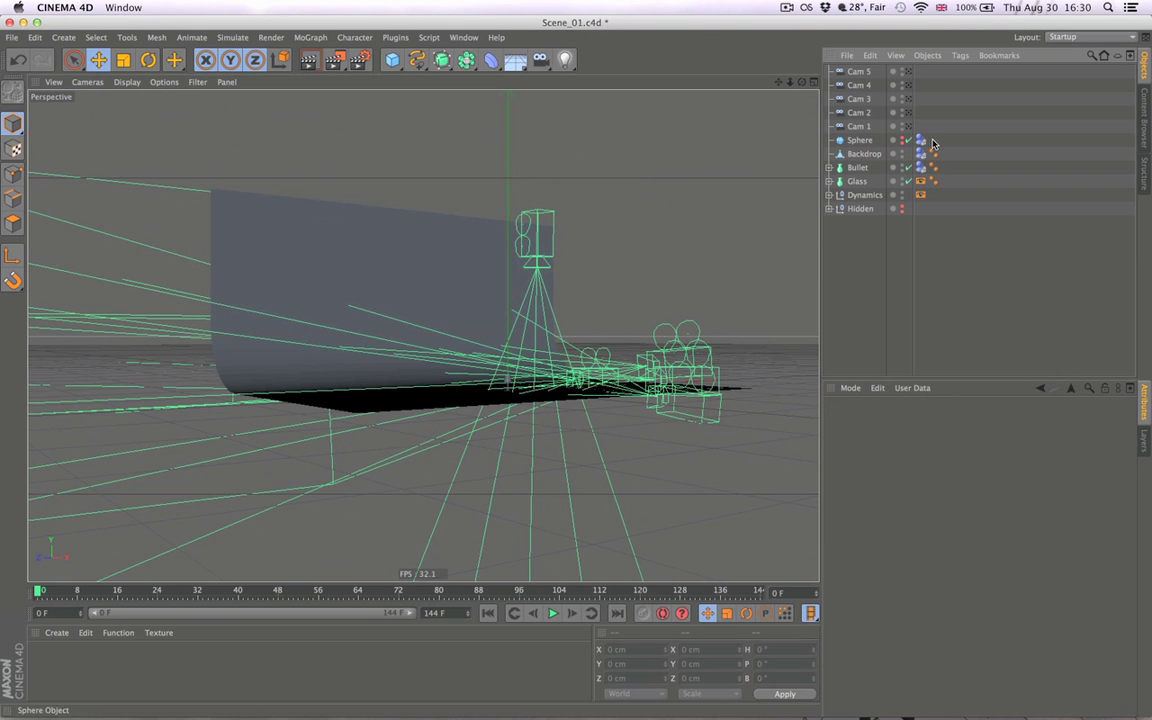
left_click(907, 72)
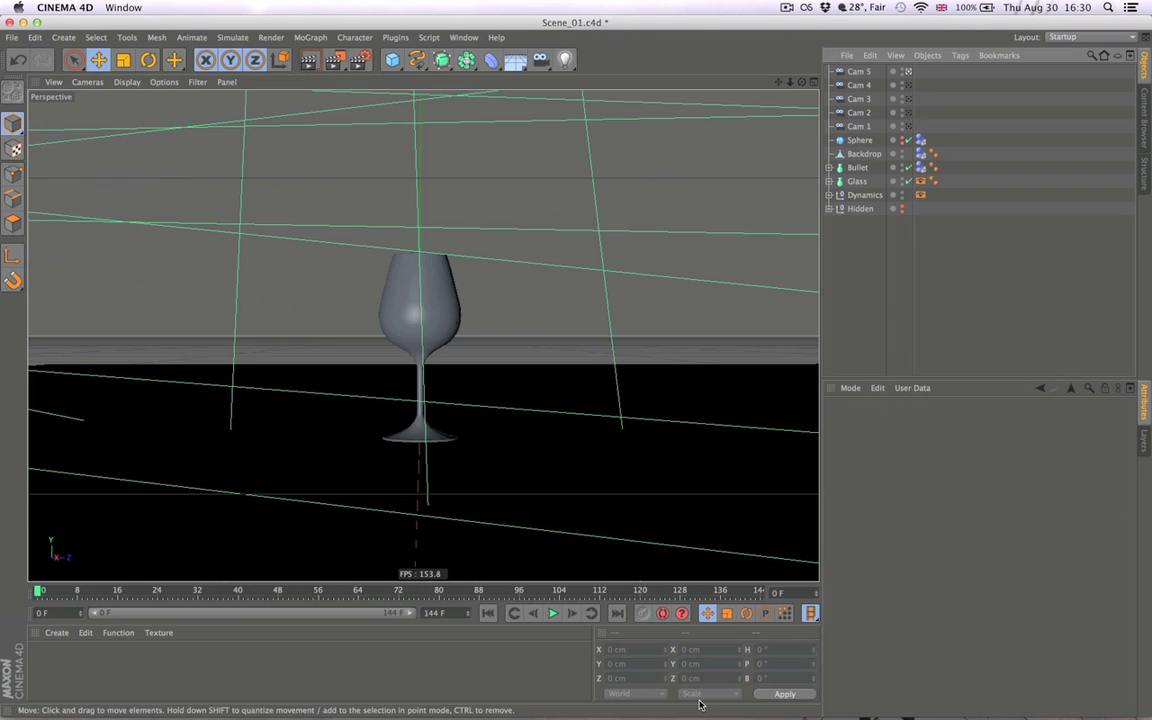
left_click(553, 613)
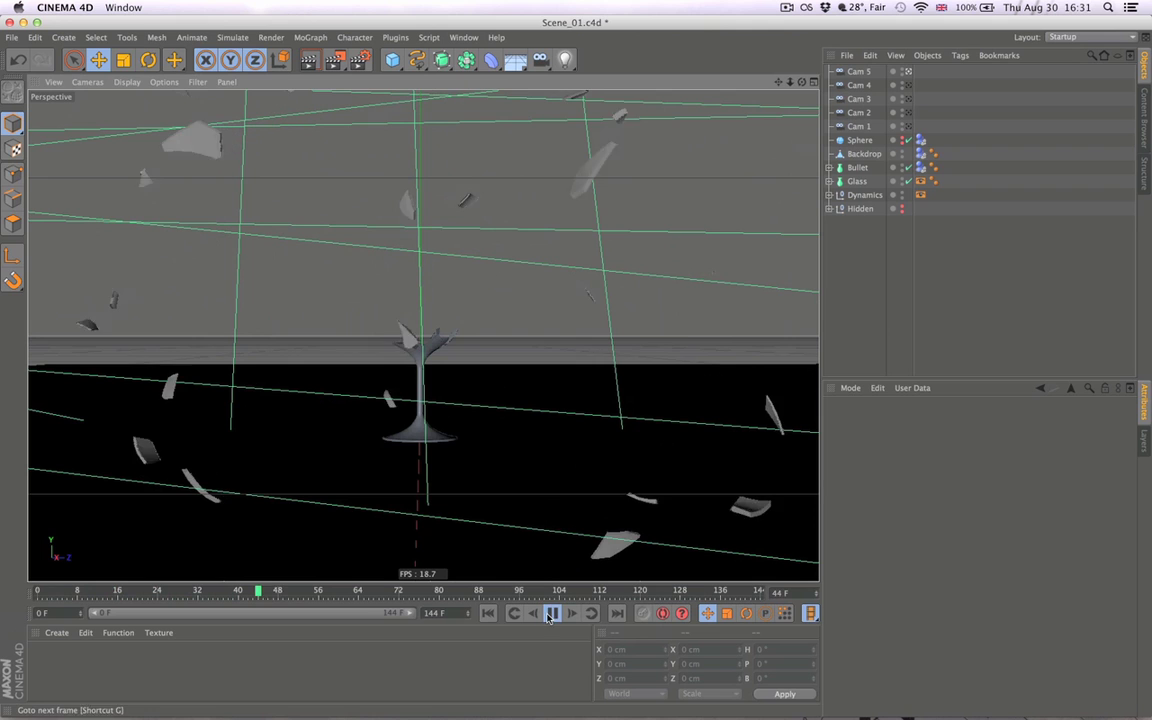
left_click(486, 616)
Set Cam 5's focal length to 100 mm for a tighter view of the glass.
left_click(858, 71)
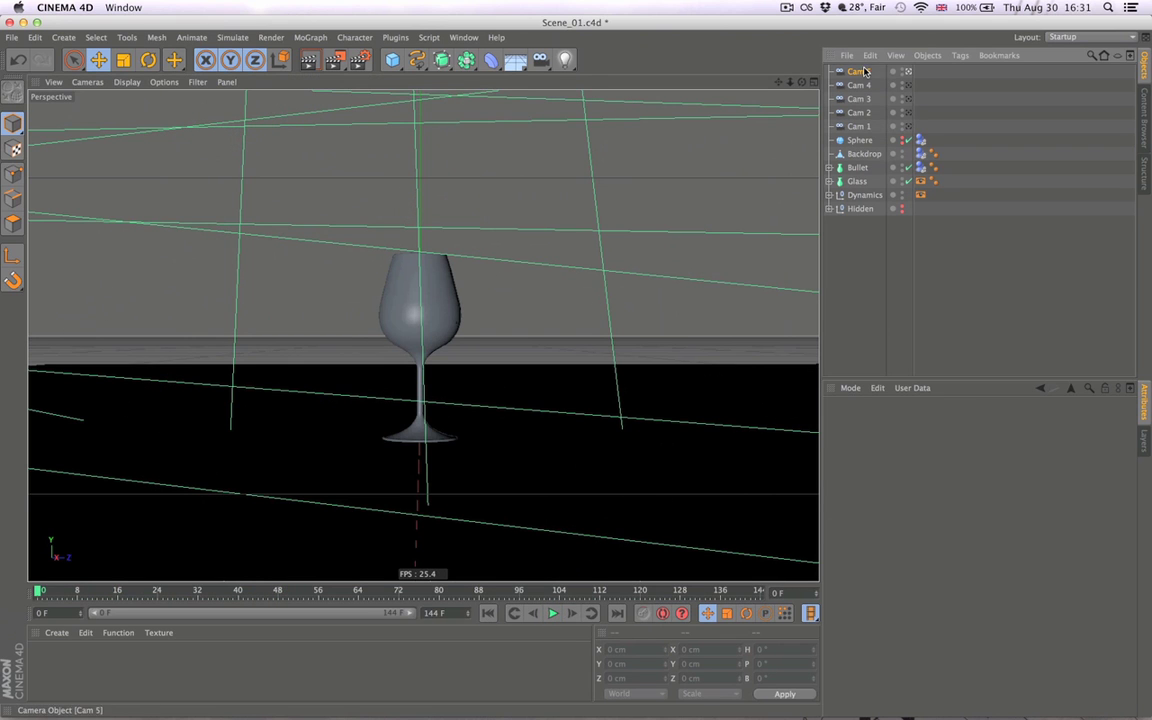
left_click(957, 479)
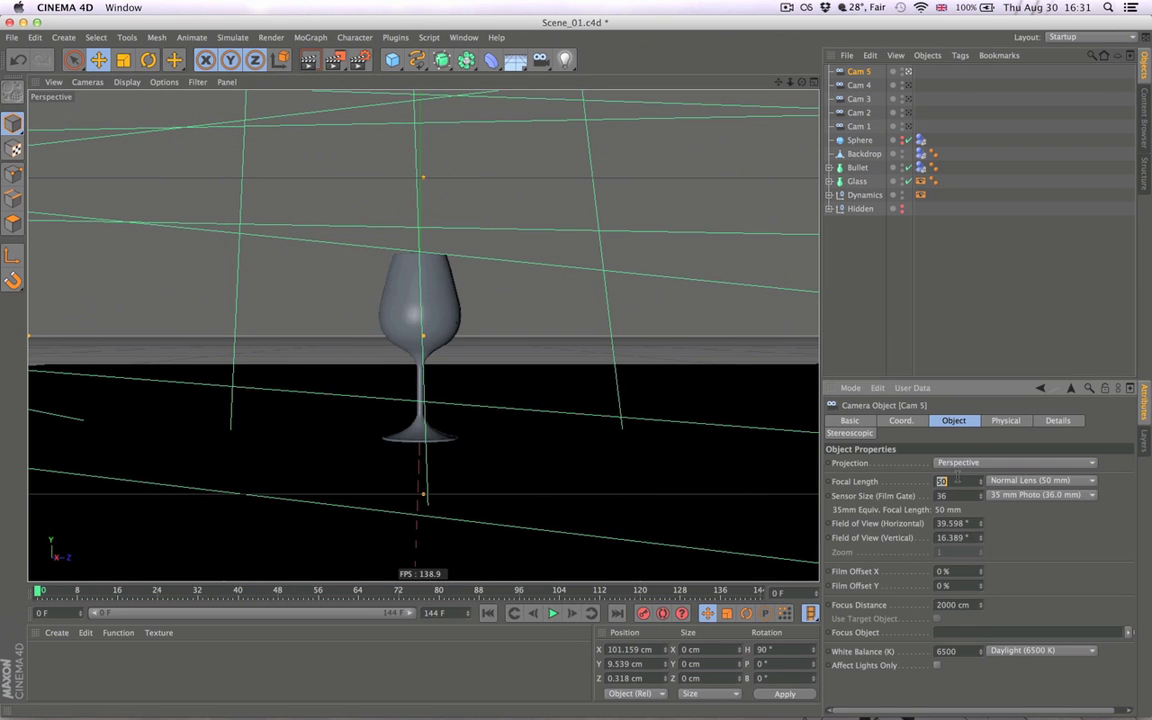
type("100")
key("Return")
left_click(682, 490)
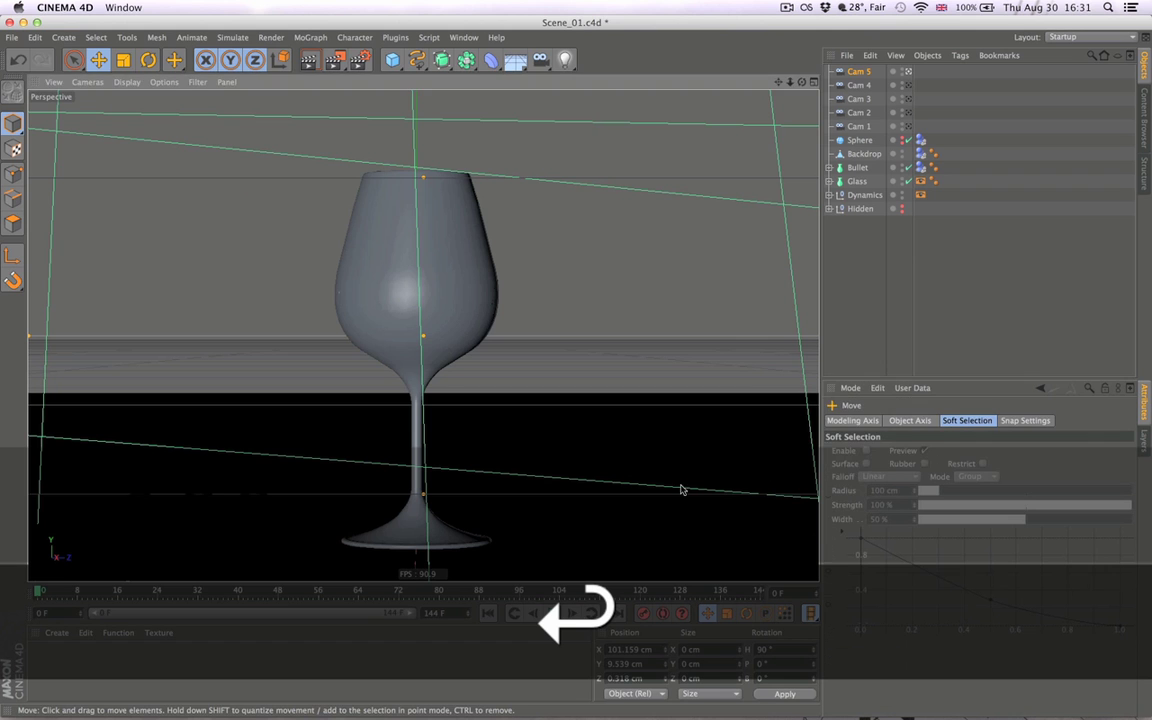
In the Front view, move Cam 5 back along X to about 229 cm and lower it to about Y 0.7 cm.
middle_click(629, 455)
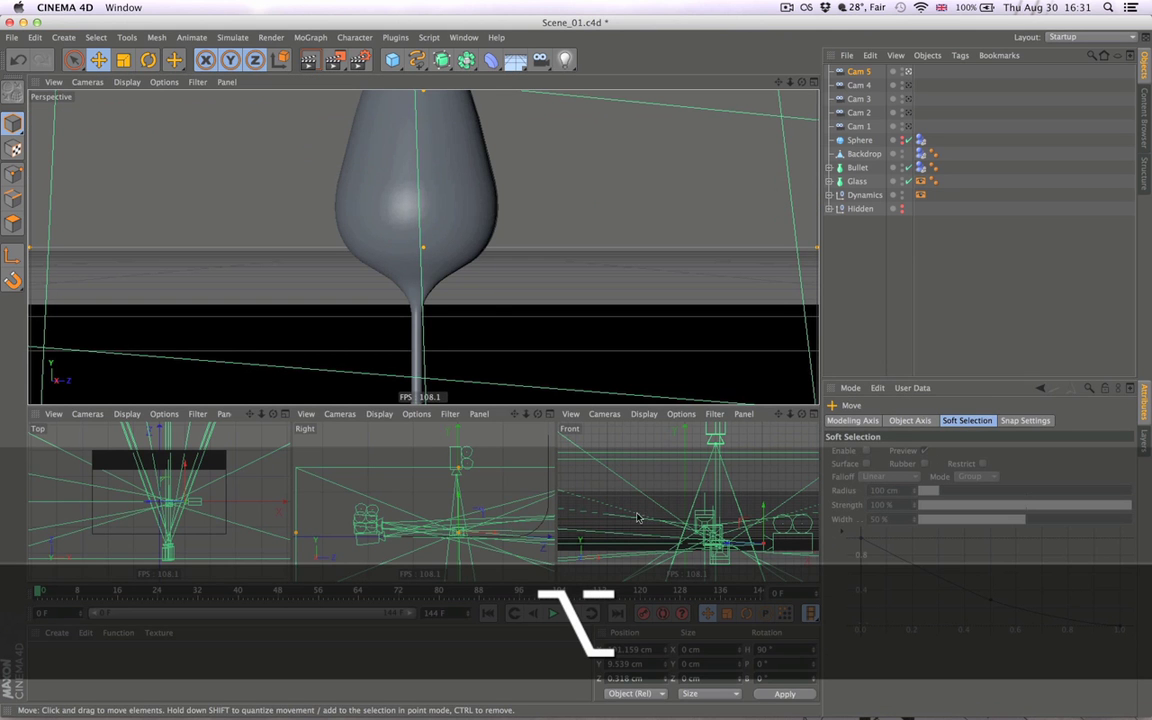
left_click_drag(735, 545, 656, 517)
middle_click_drag(655, 517, 634, 517, "alt")
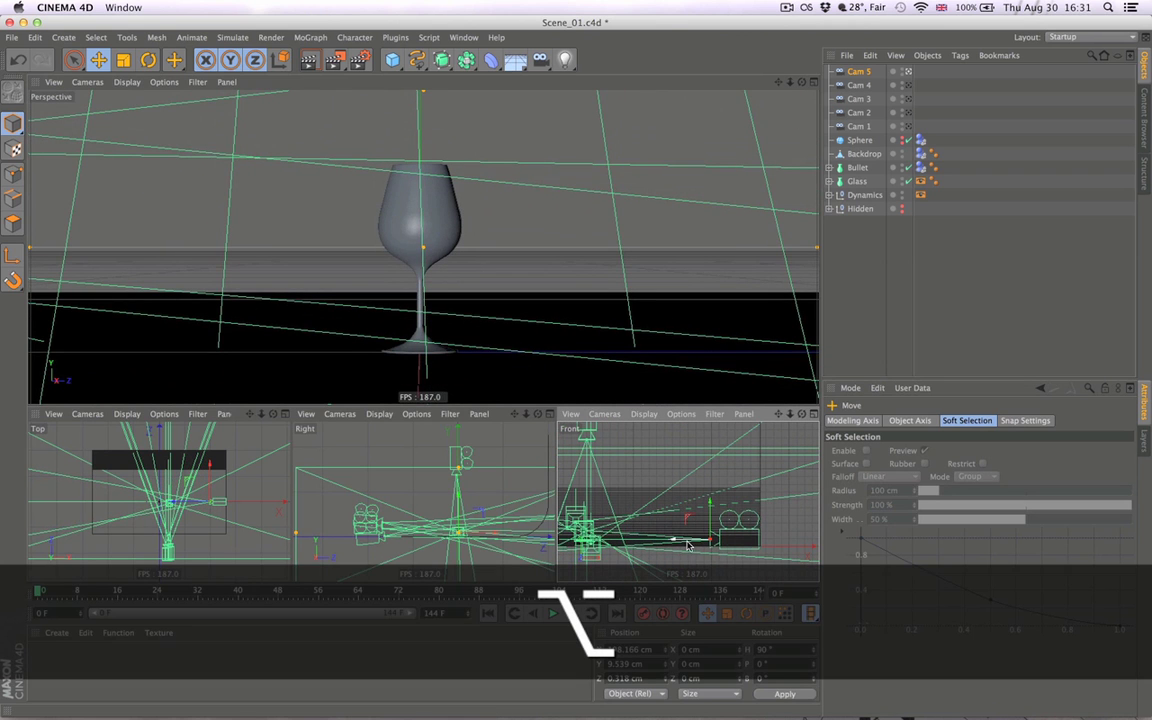
left_click_drag(681, 541, 733, 513)
Set Cam 5's Y and Z positions to 0 cm.
left_click(638, 664)
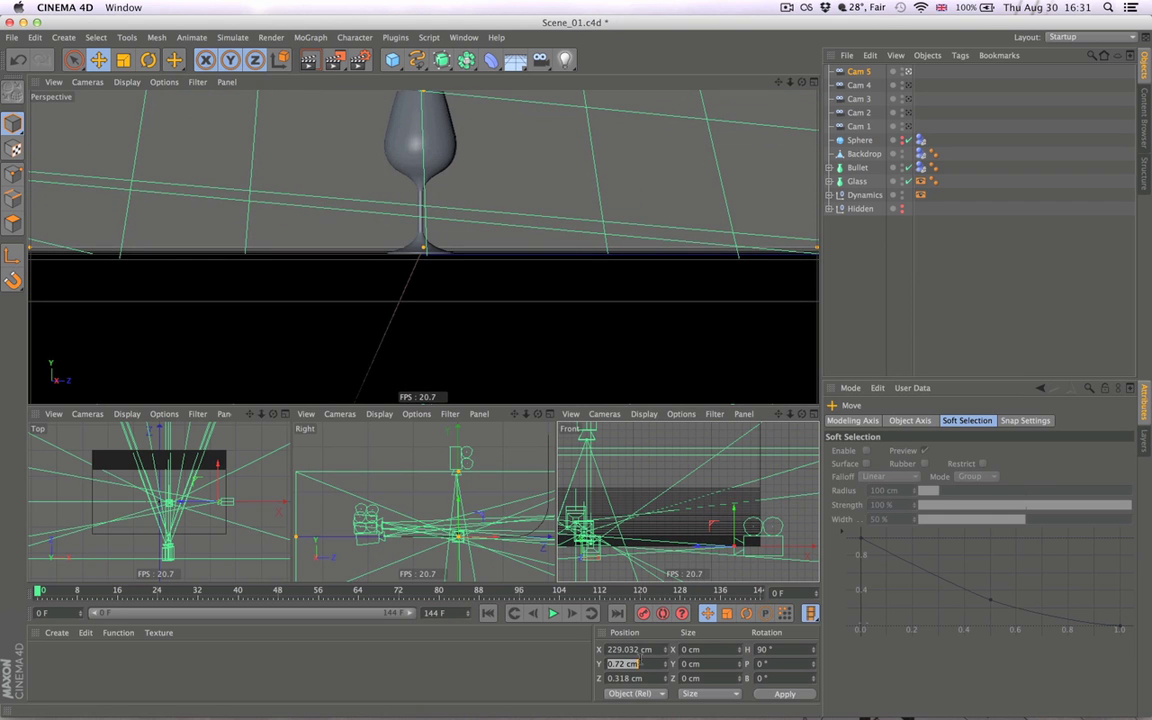
type("0")
key("Tab")
type("0")
key("Return")
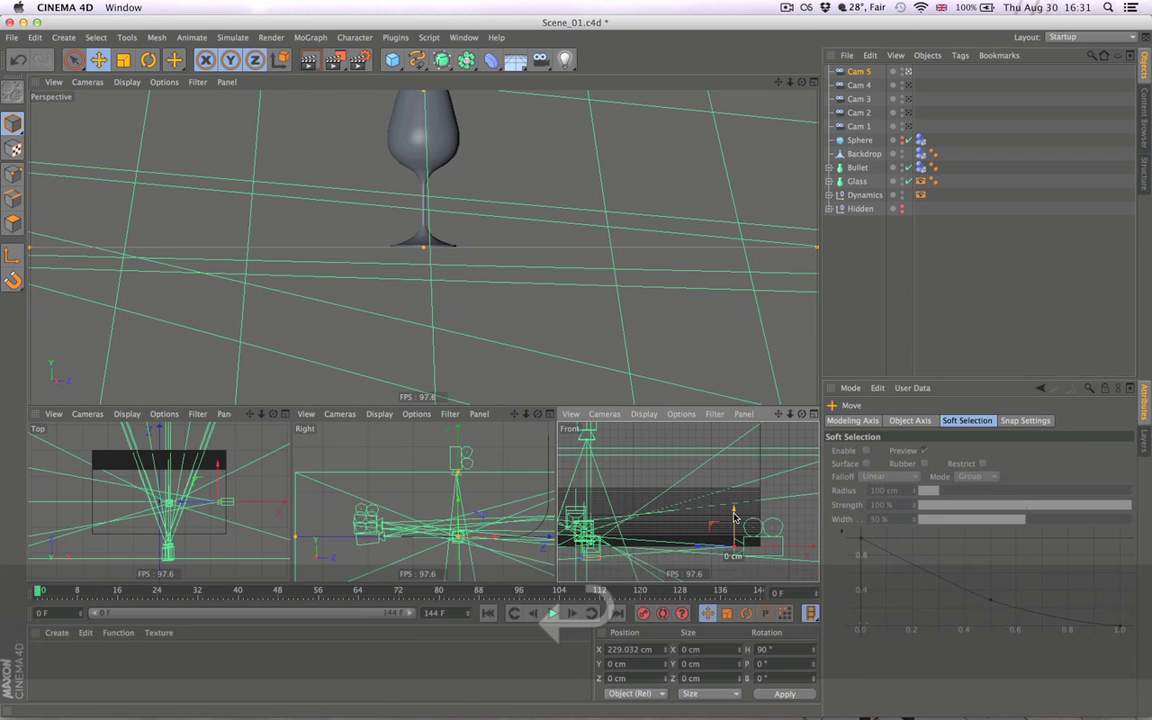
Raise Cam 5 to about Y 0.9 cm and tilt its pitch to about 3.7° in the Front view.
left_click_drag(733, 511, 742, 530)
key("r")
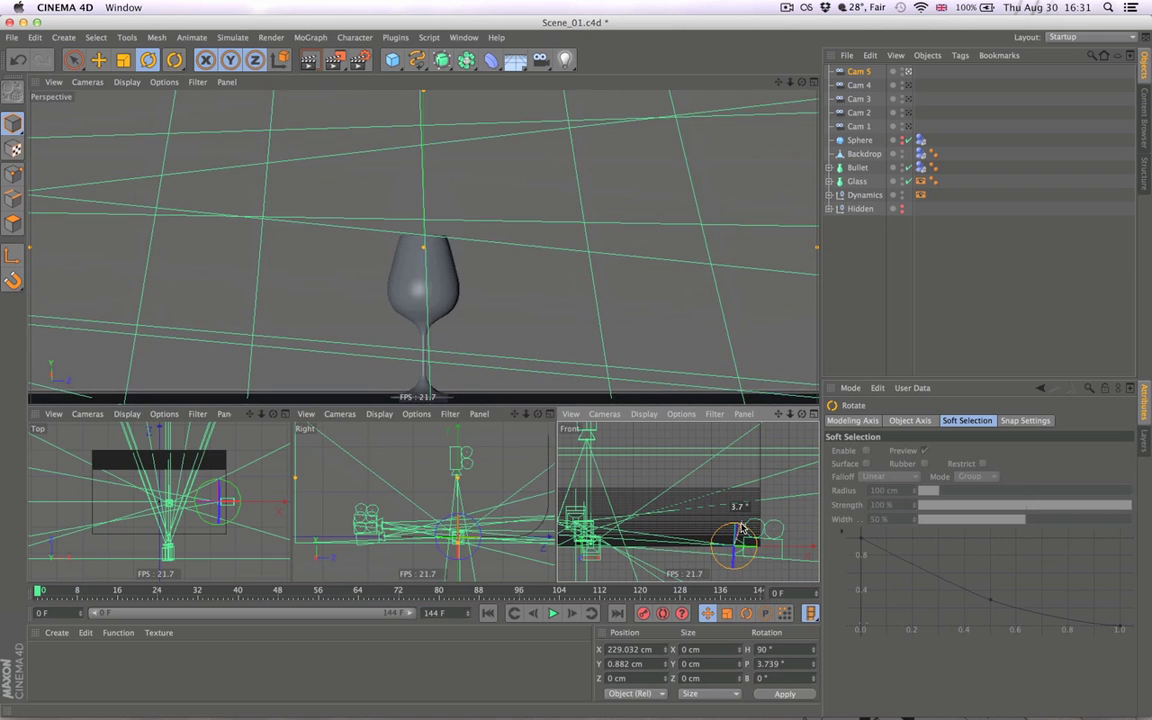
left_click(449, 87)
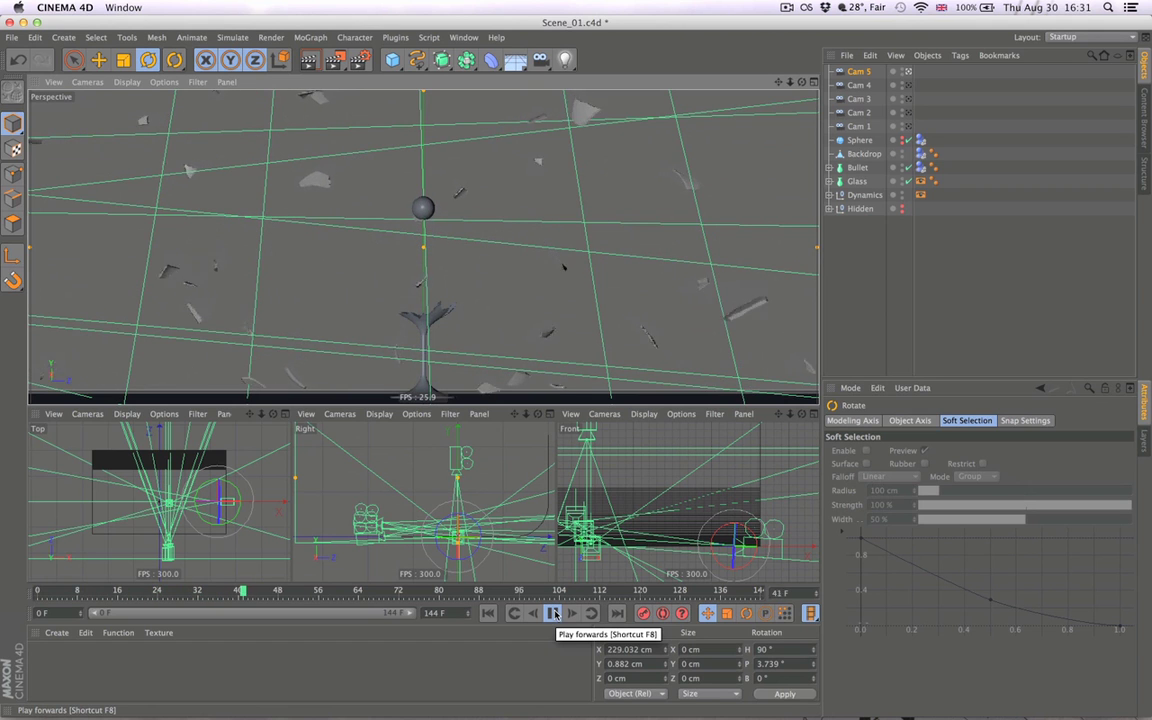
Play the shatter through the repositioned Cam 5, return to the first frame and enlarge the perspective view.
left_click(552, 614)
left_click(488, 613)
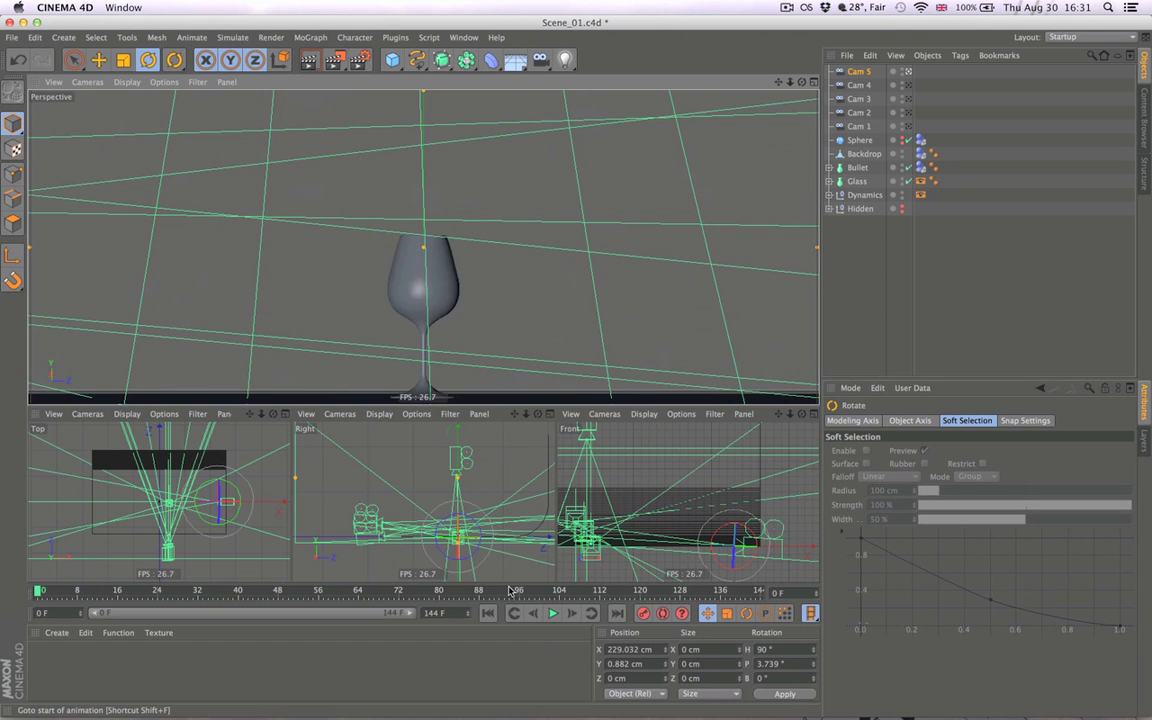
middle_click(543, 285)
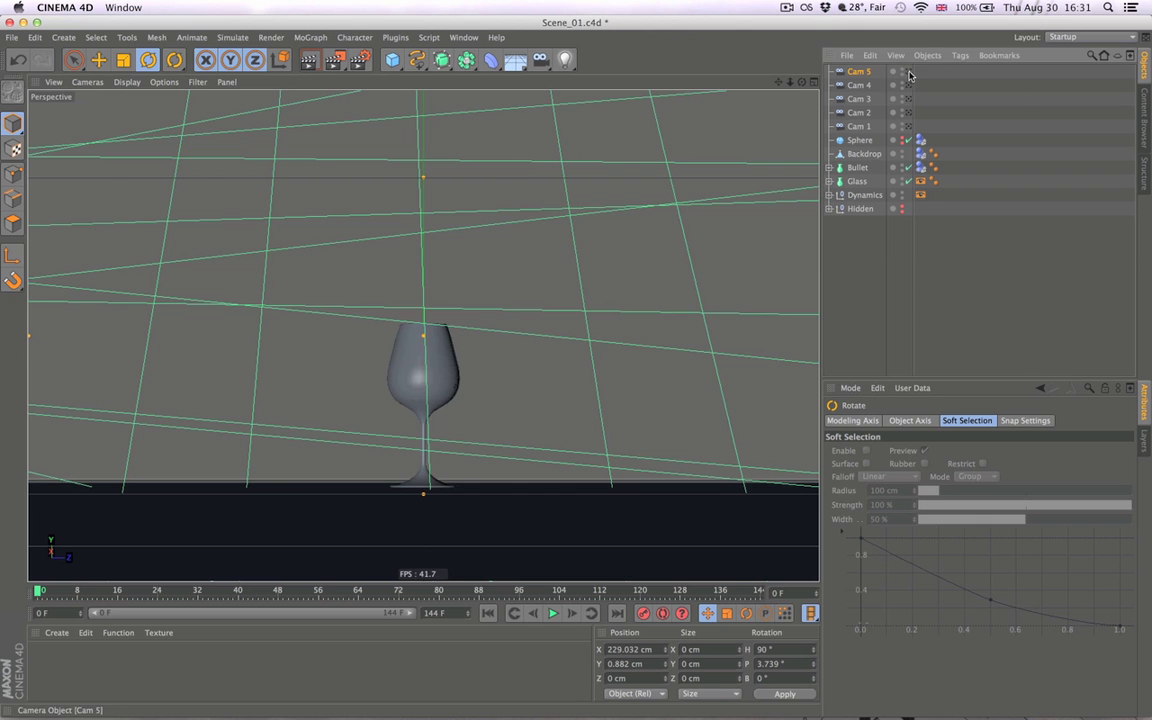